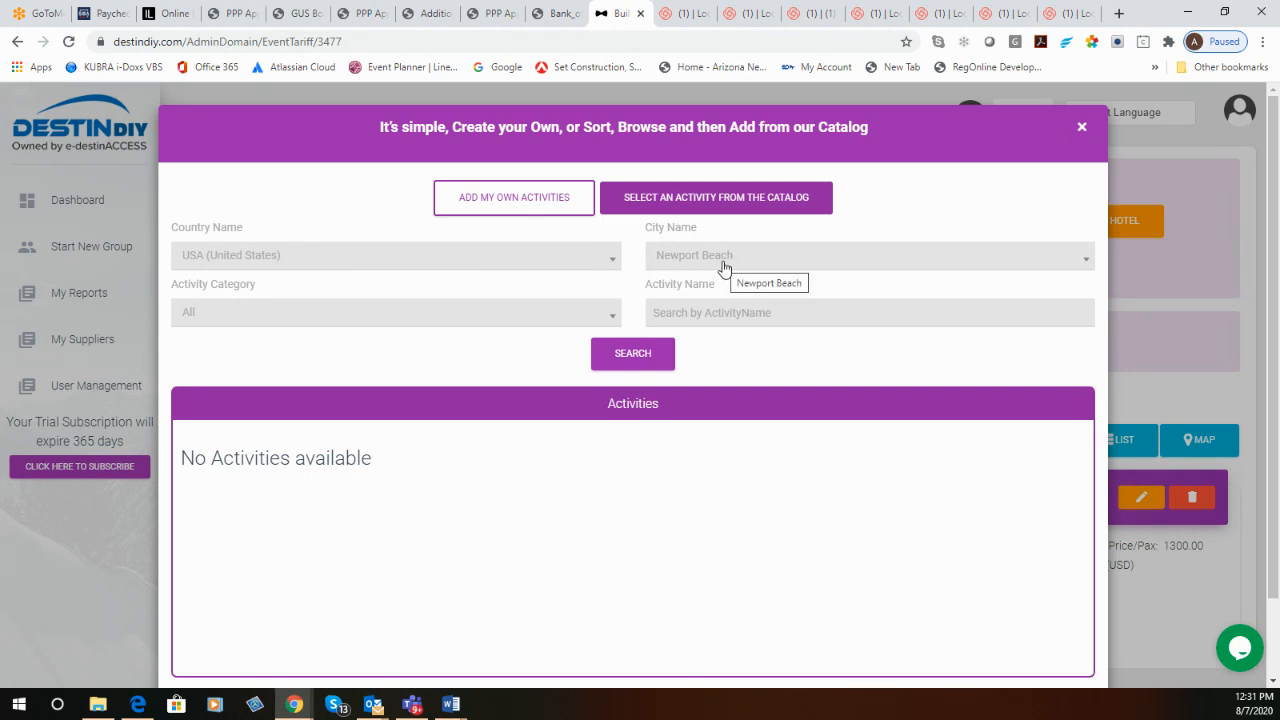
Search the activity catalog for USA activities in the city of Tucson
left_click(509, 322)
left_click(510, 321)
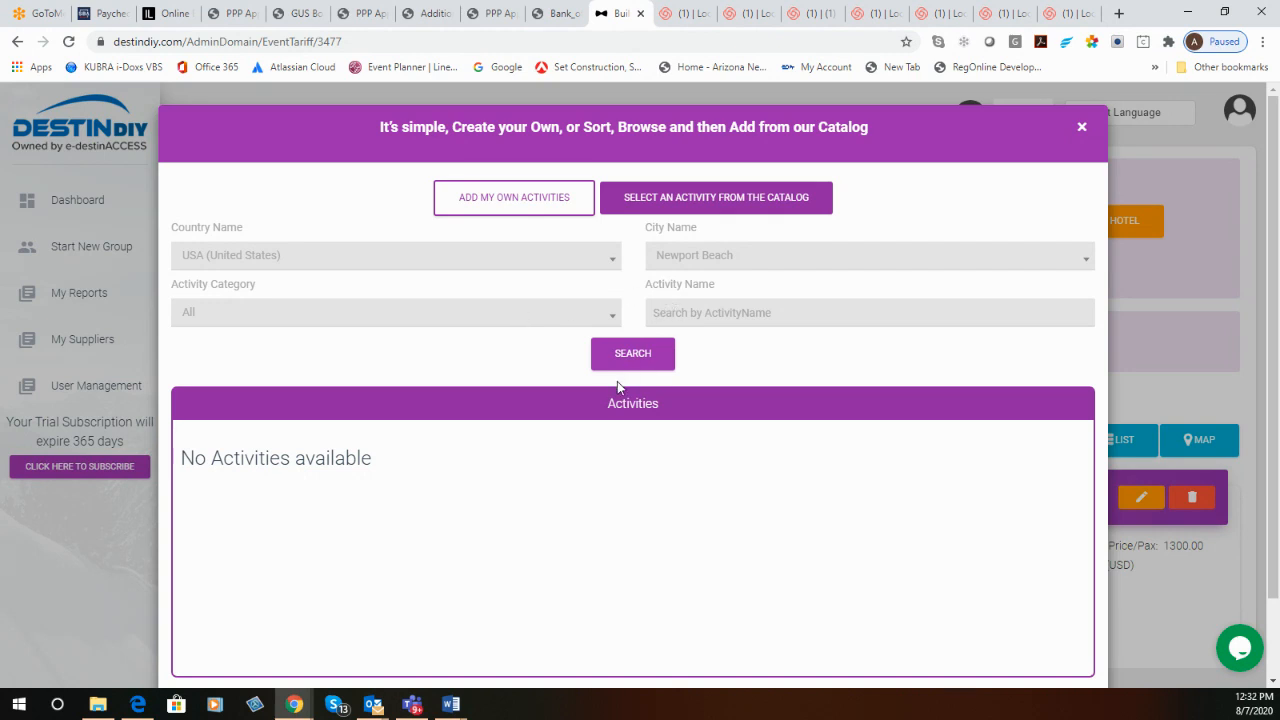
left_click(777, 260)
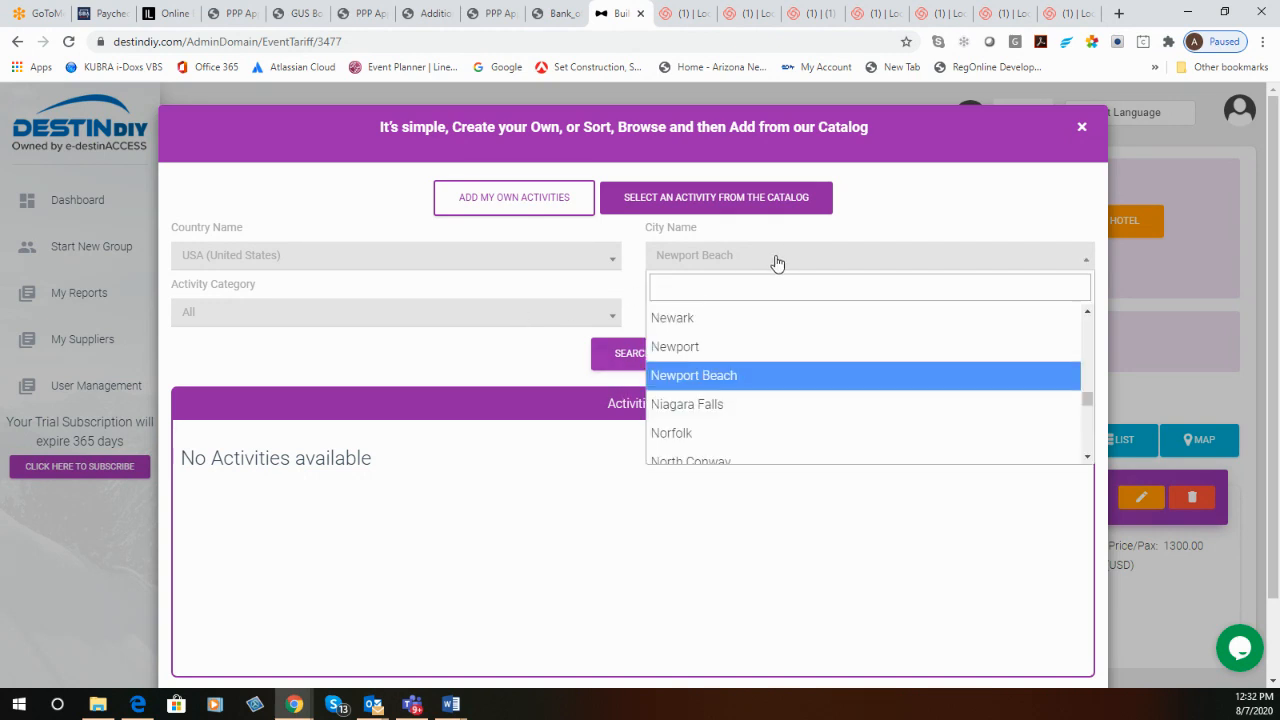
type("tuc")
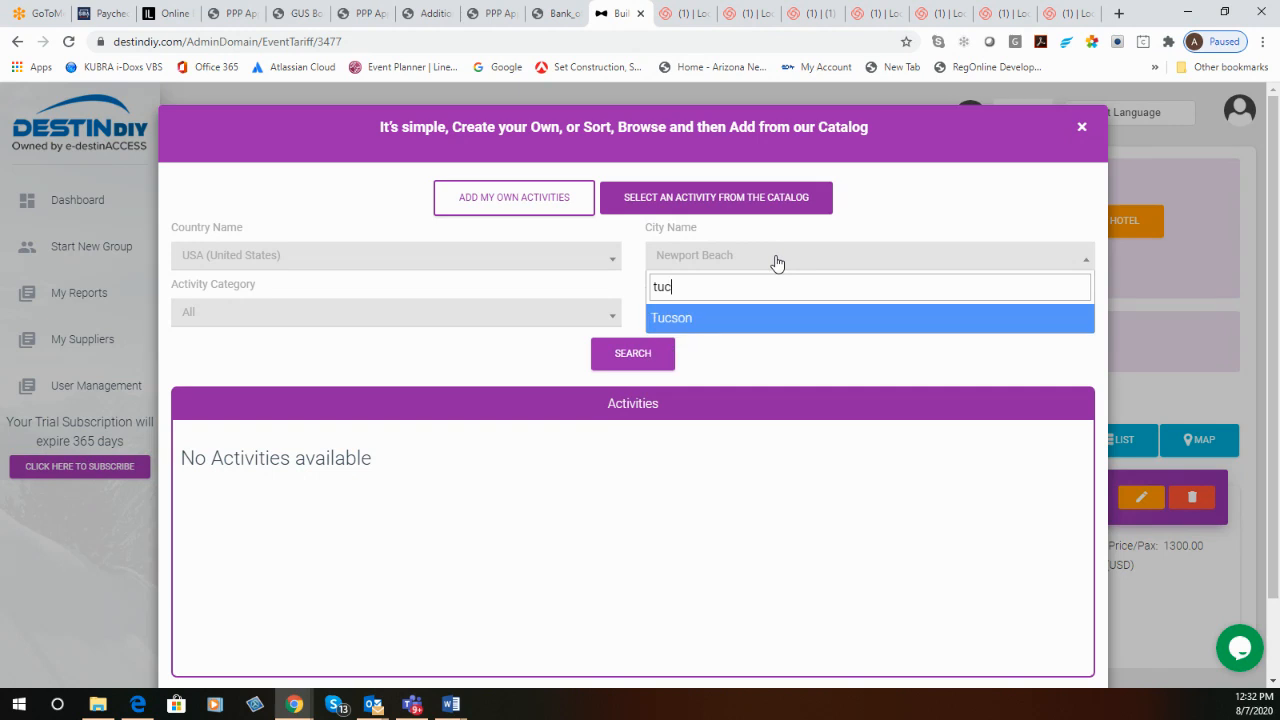
left_click(700, 318)
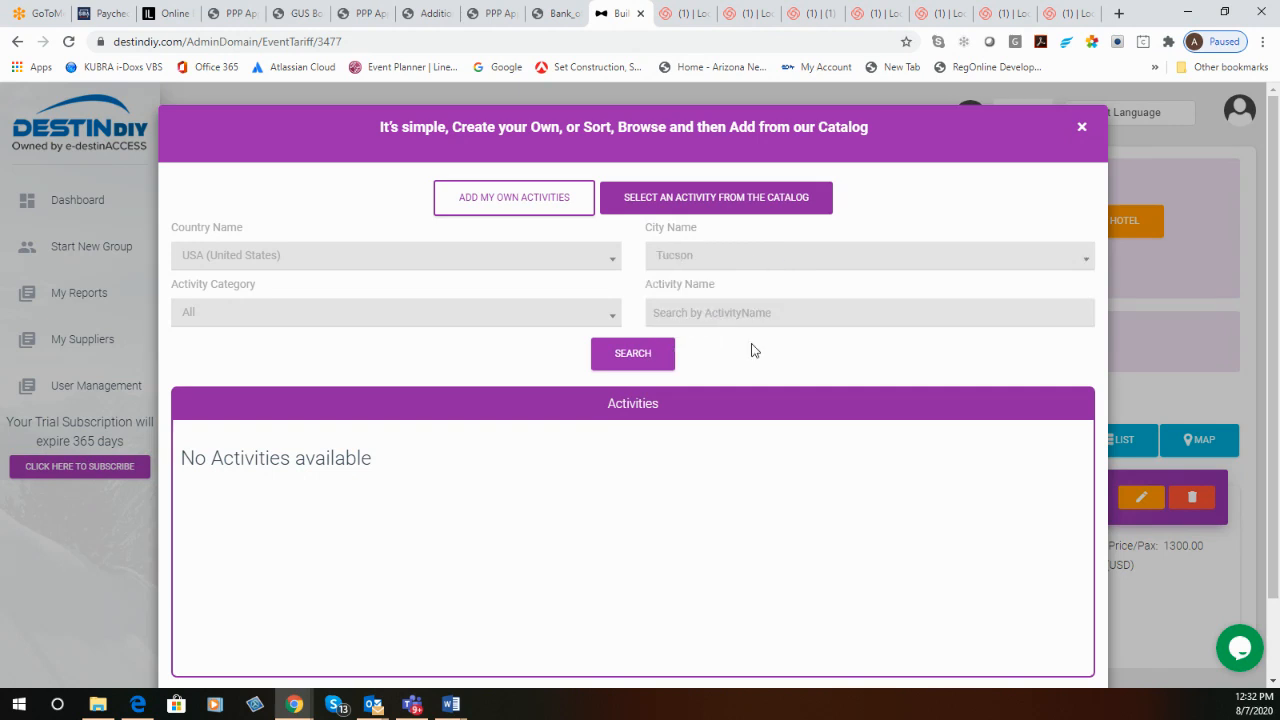
left_click(630, 358)
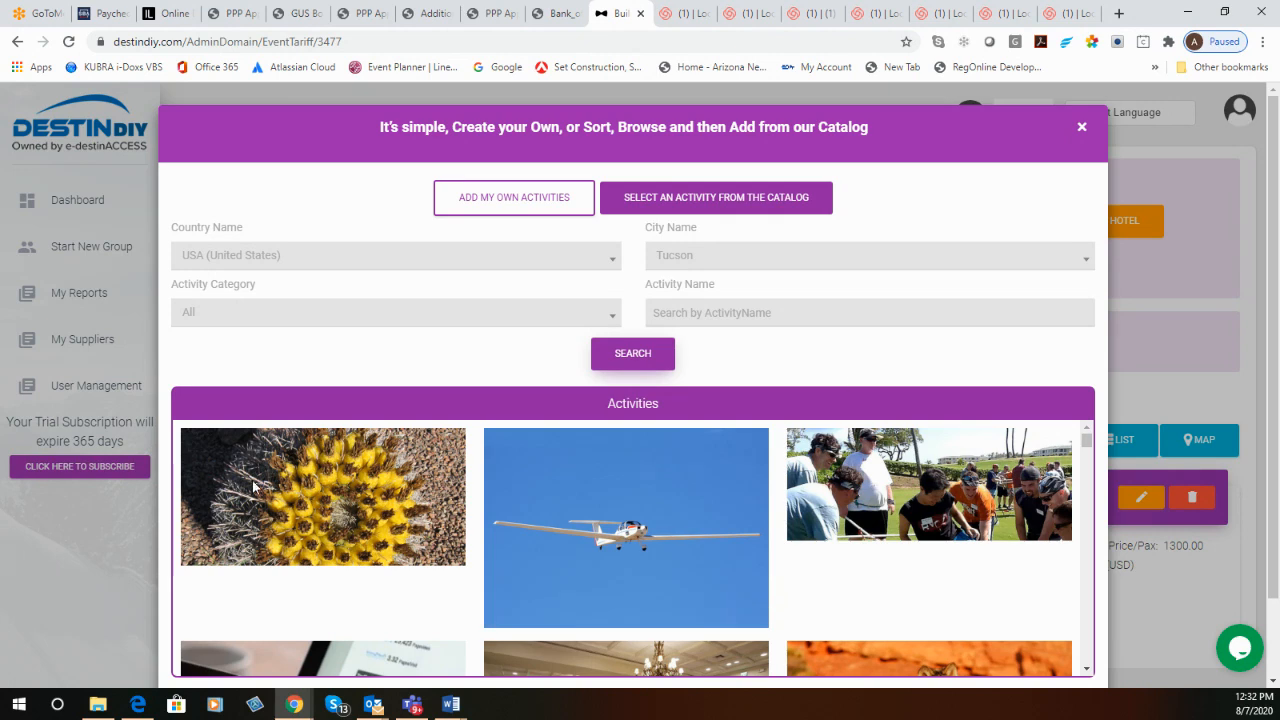
scroll(335, 372, "down", 1)
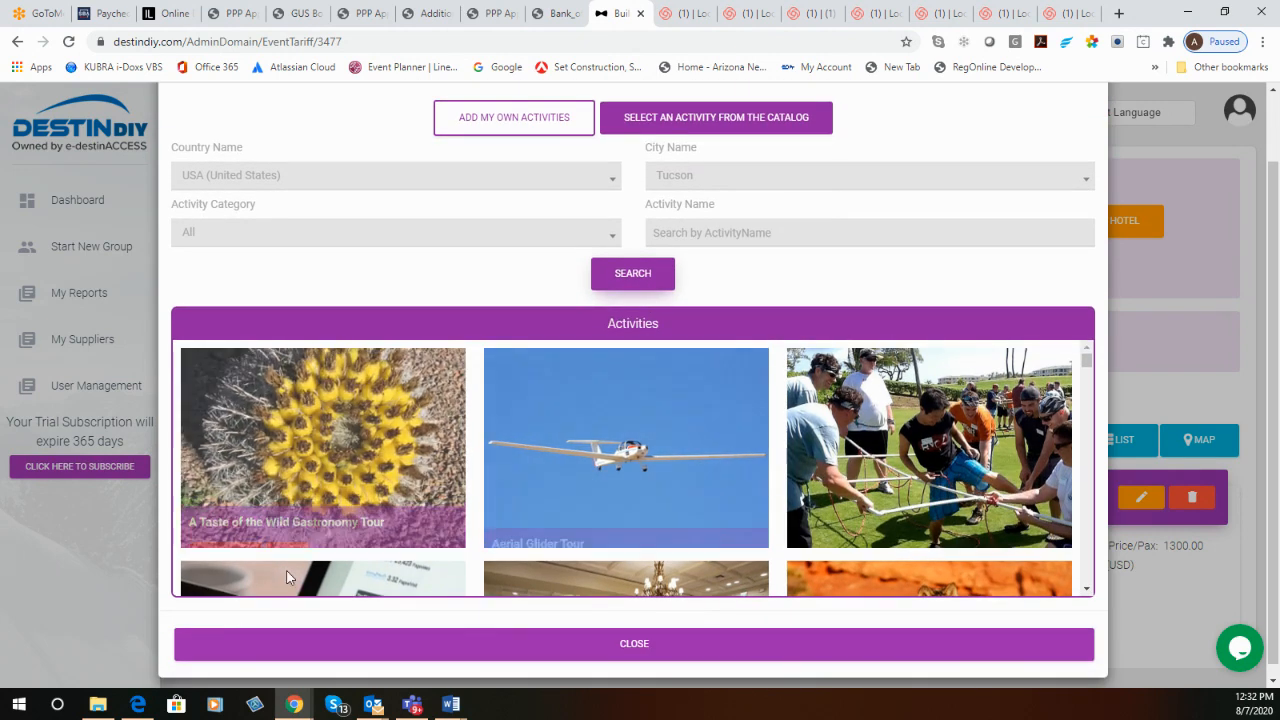
mouse_move(233, 538)
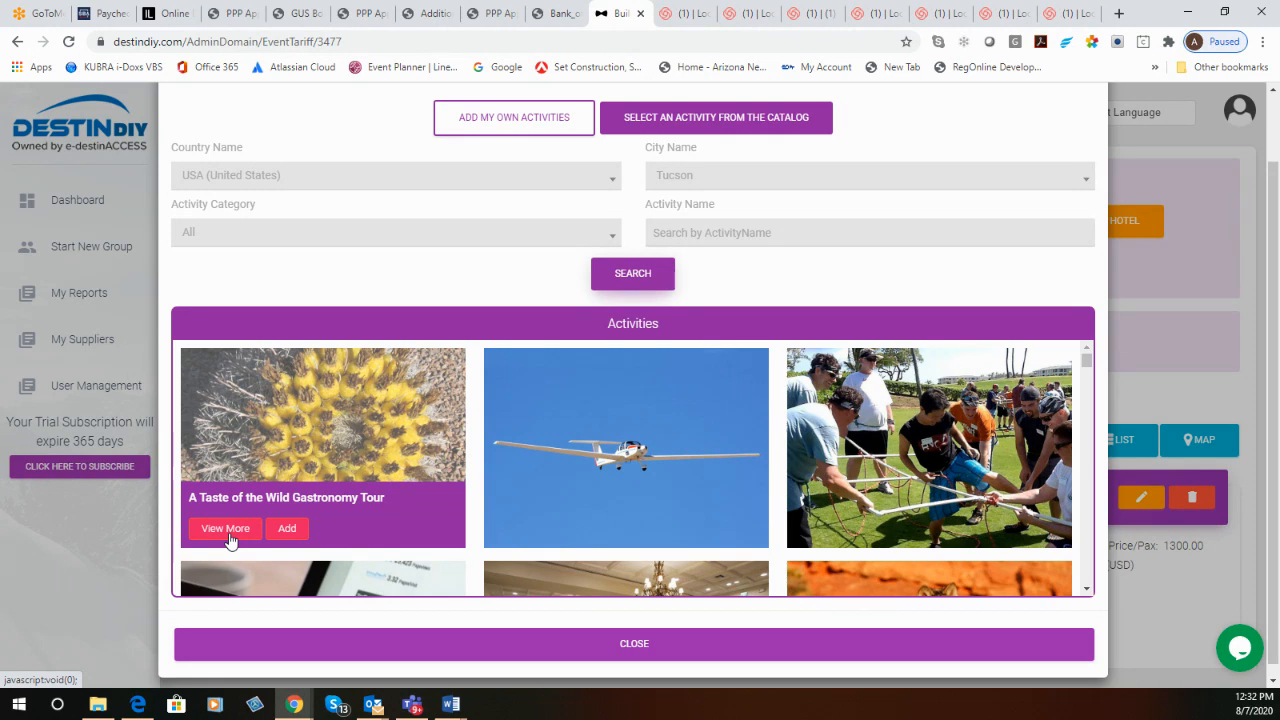
Try to filter the activity category by "tours"
left_click(366, 234)
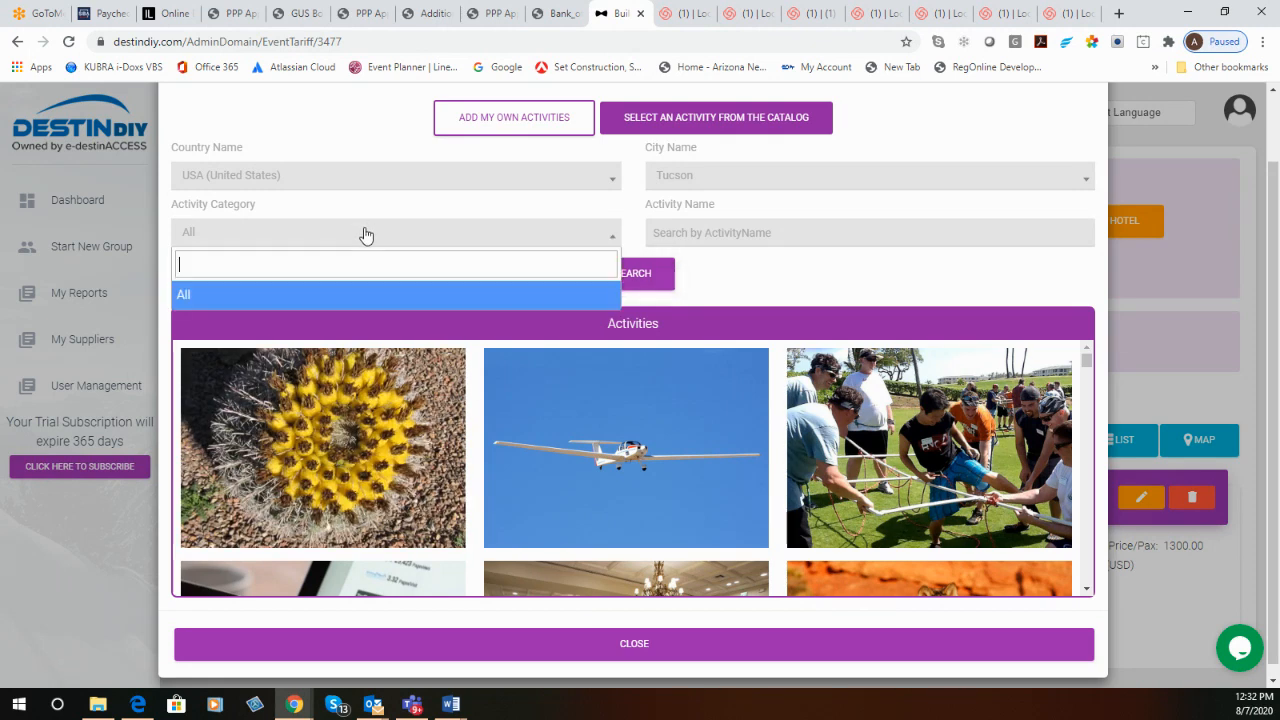
type("tours")
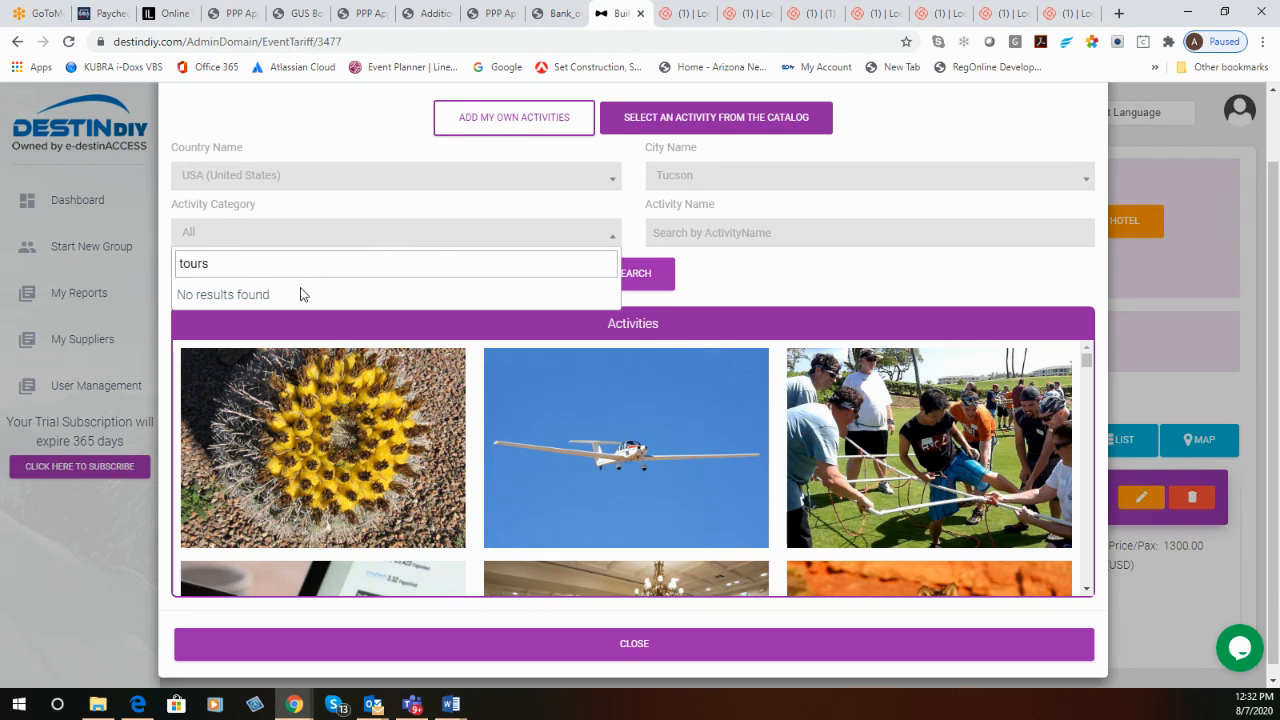
left_click_drag(226, 261, 174, 268)
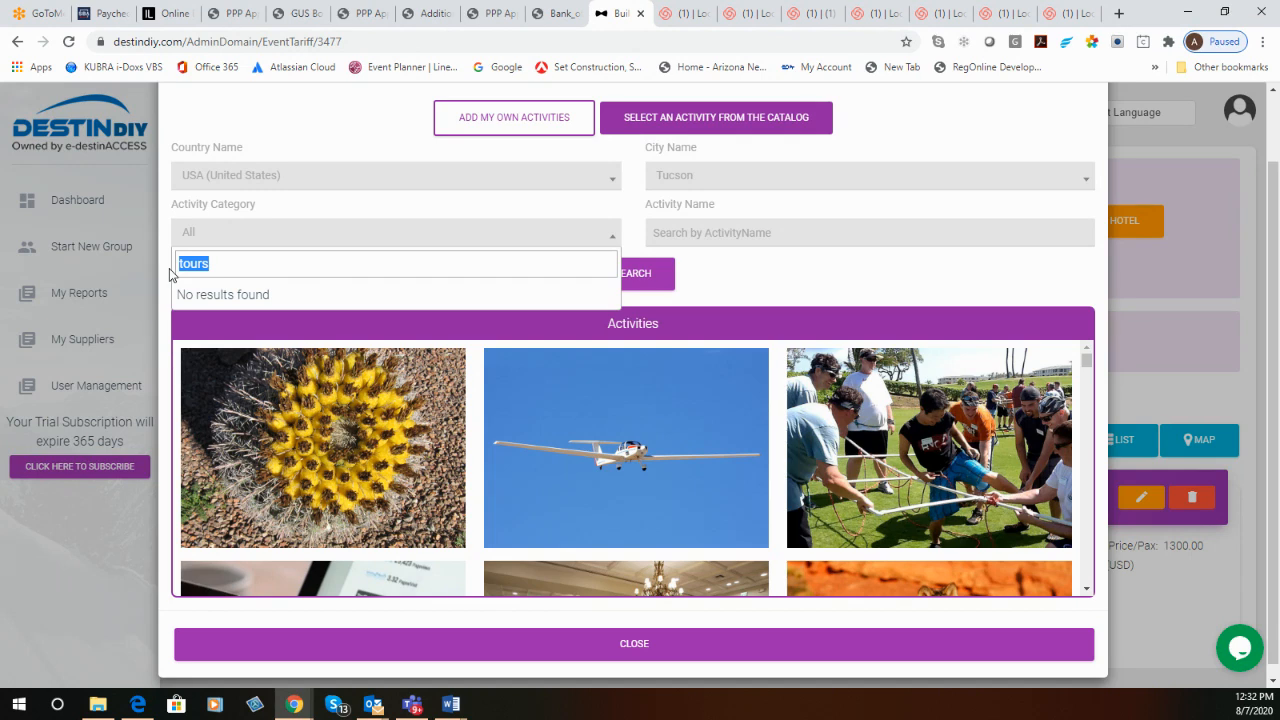
key("BackSpace")
Search the Tucson activities for the activity name "museum"
left_click(718, 233)
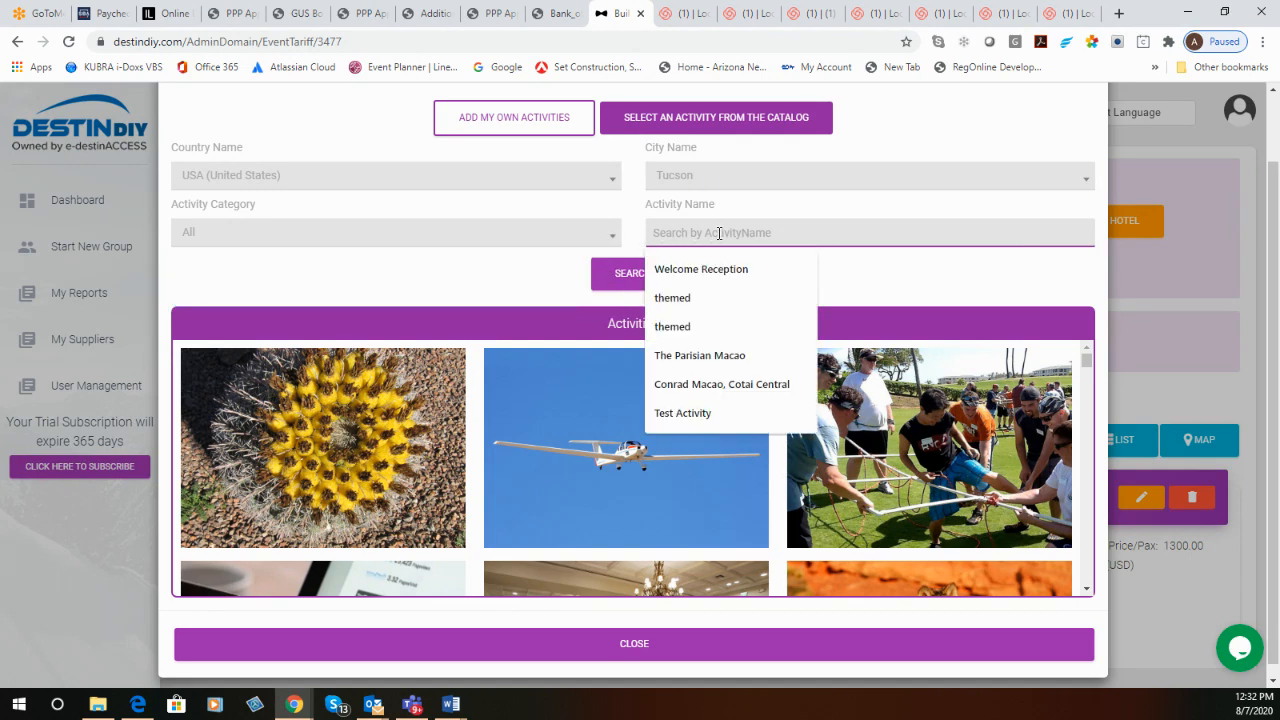
type("muse")
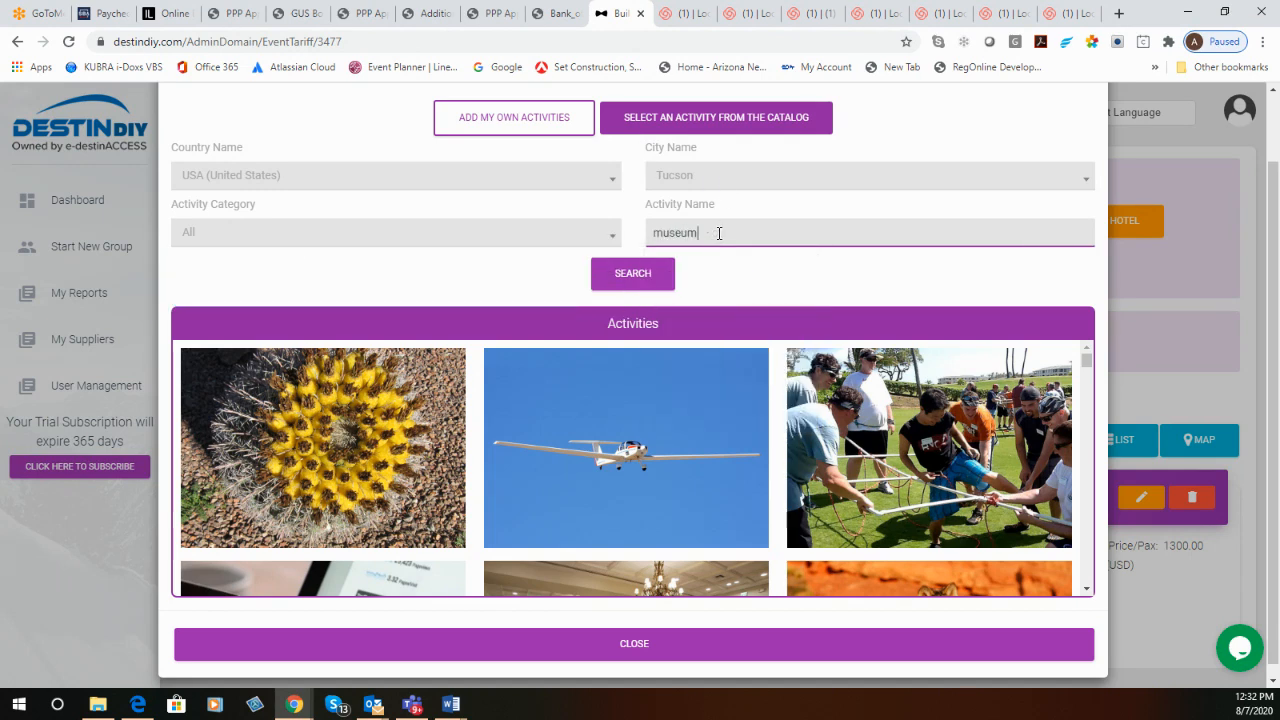
type("um")
left_click(654, 272)
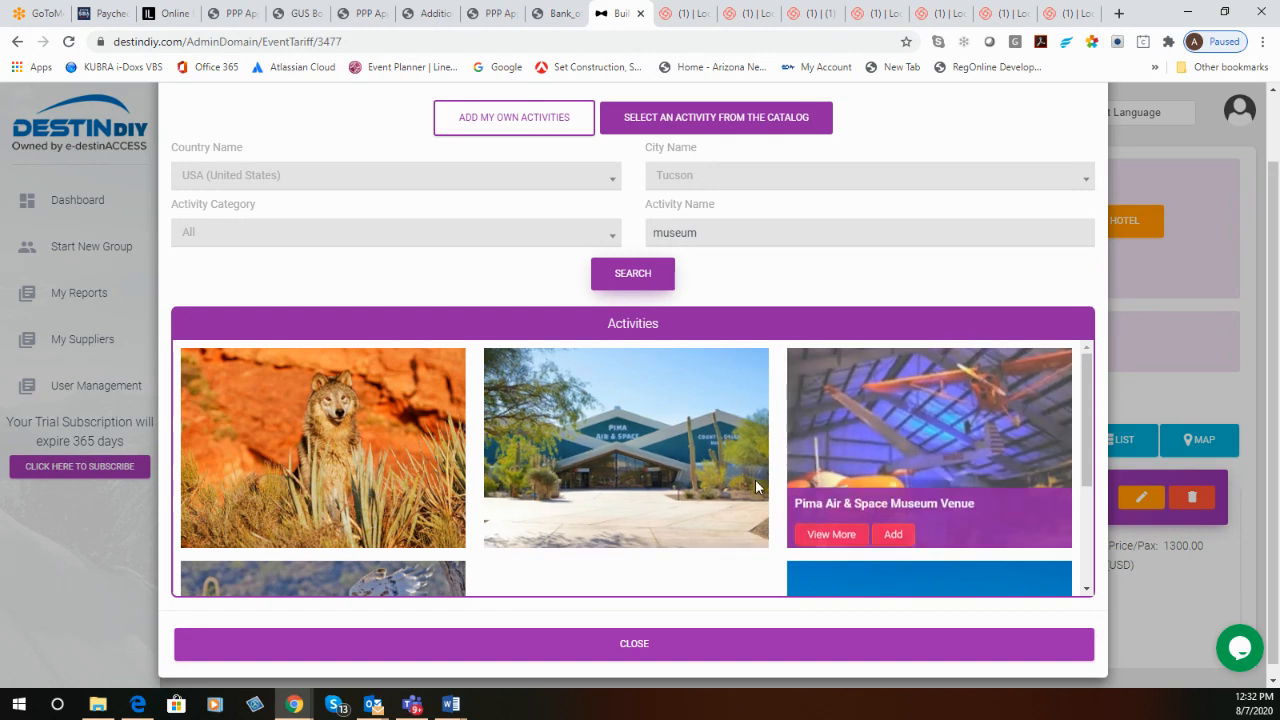
Look through the museum results and review the Arizona-Sonora Desert Museum's photos, event spaces, enhancements and details
scroll(911, 374, "down", 1)
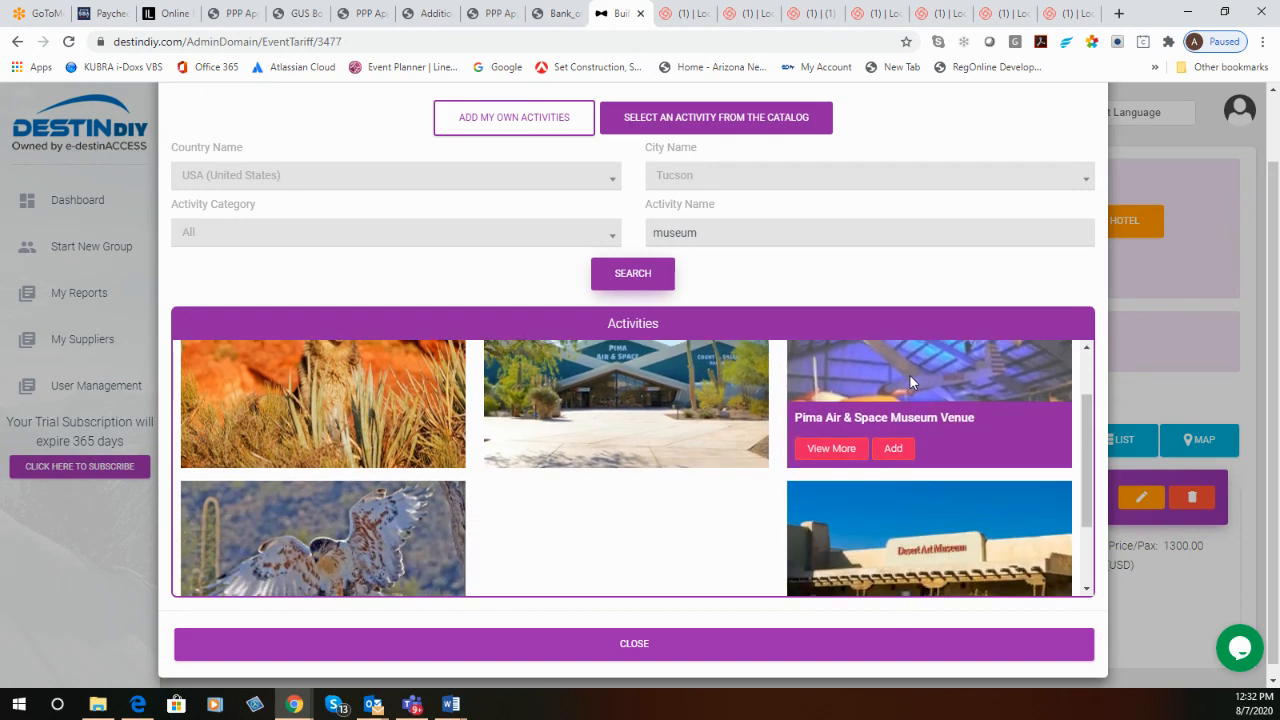
scroll(910, 377, "up", 1)
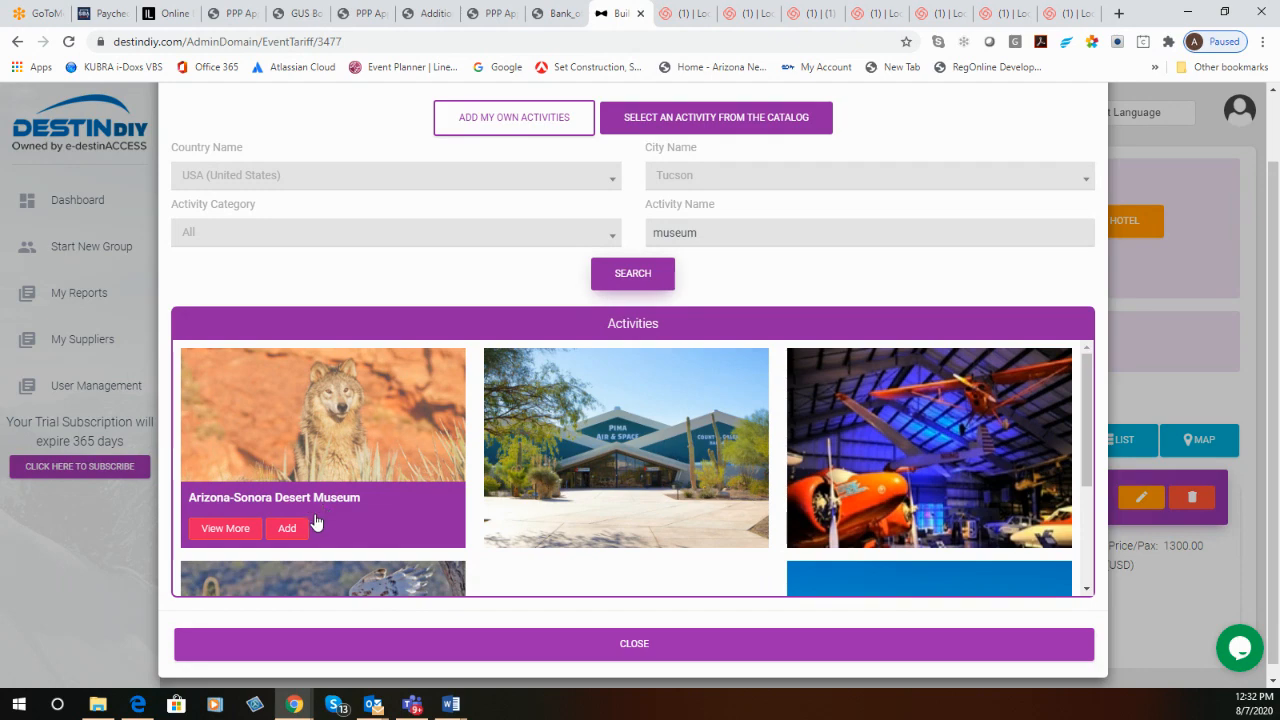
left_click(225, 527)
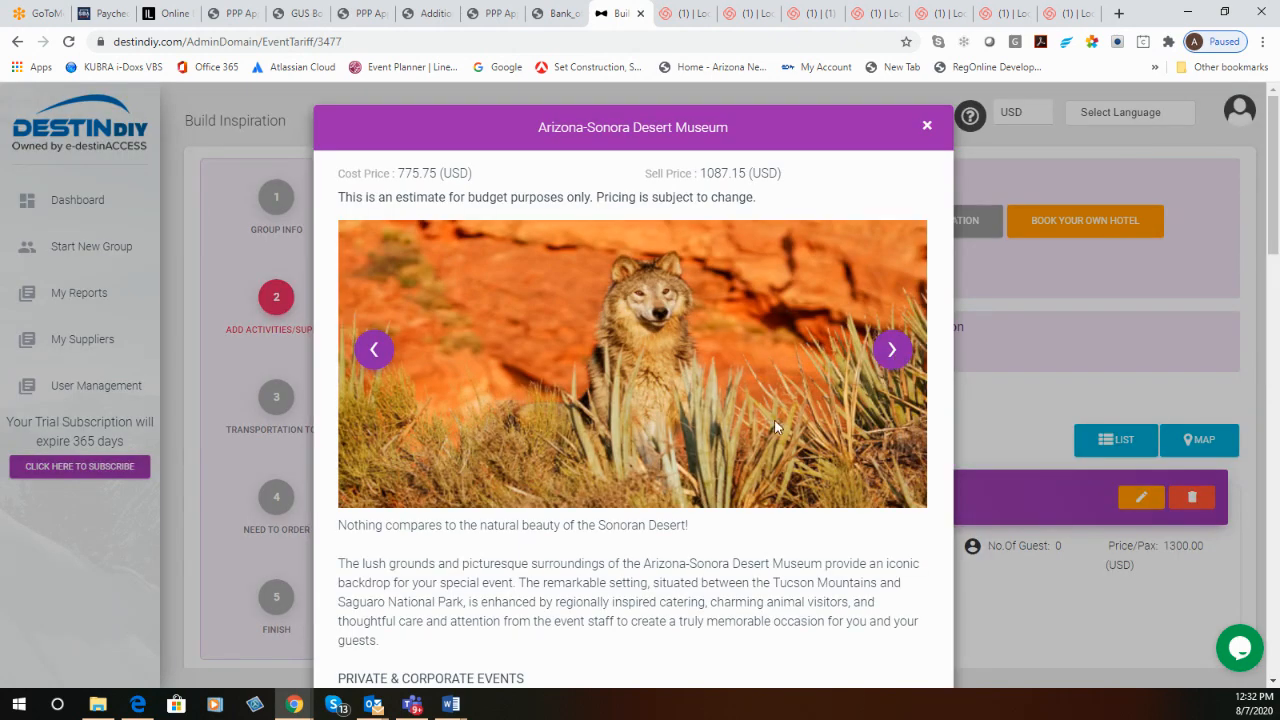
scroll(659, 418, "down", 1)
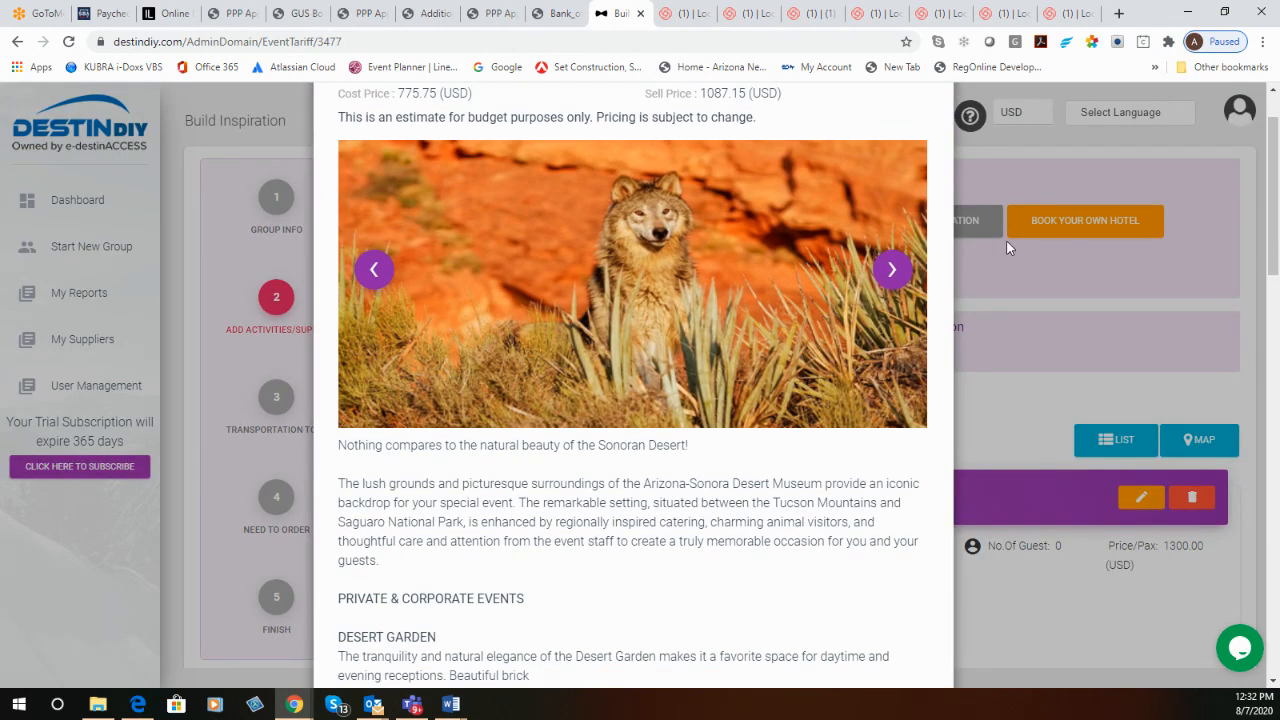
left_click(891, 268)
scroll(835, 314, "down", 3)
scroll(737, 306, "down", 5)
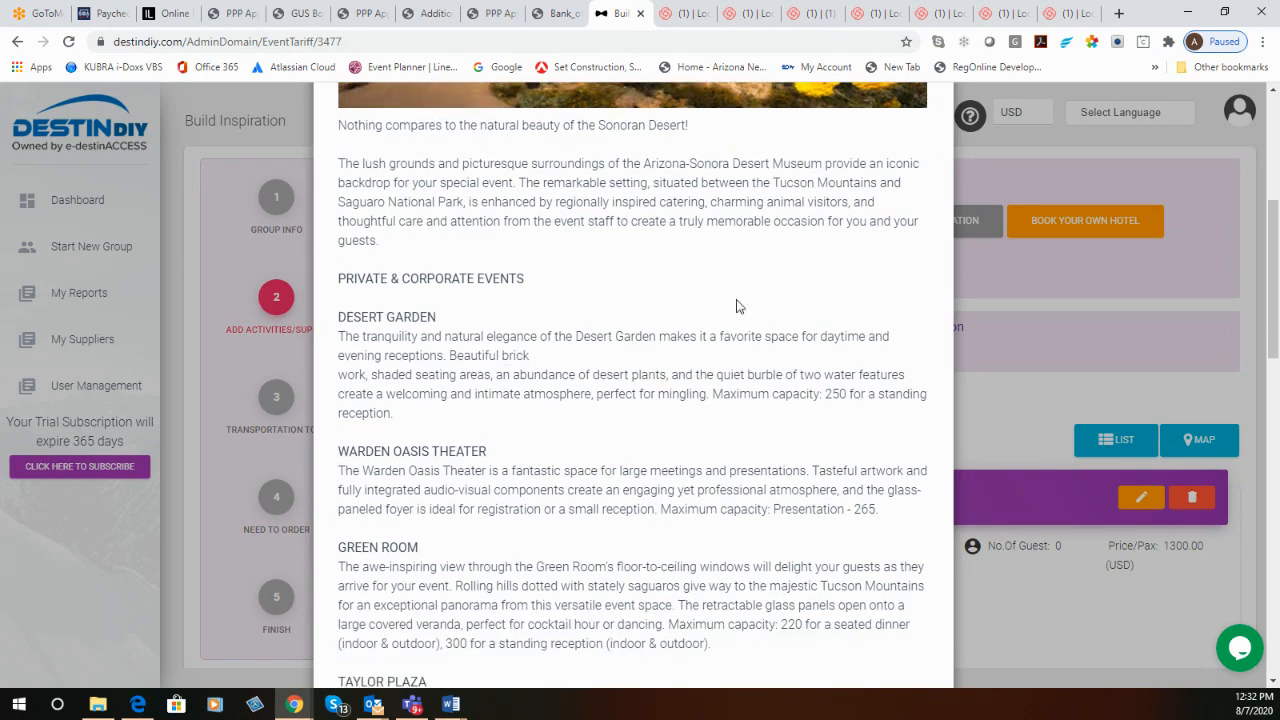
scroll(685, 347, "down", 9)
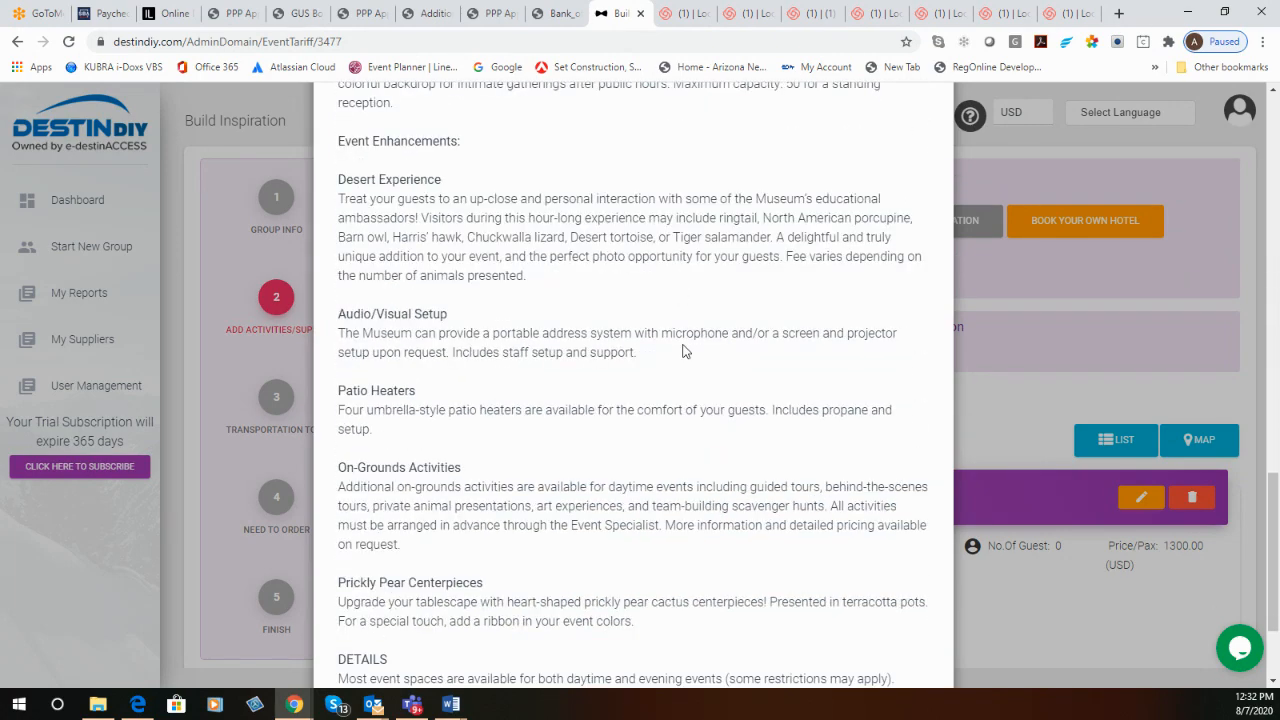
scroll(685, 350, "down", 2)
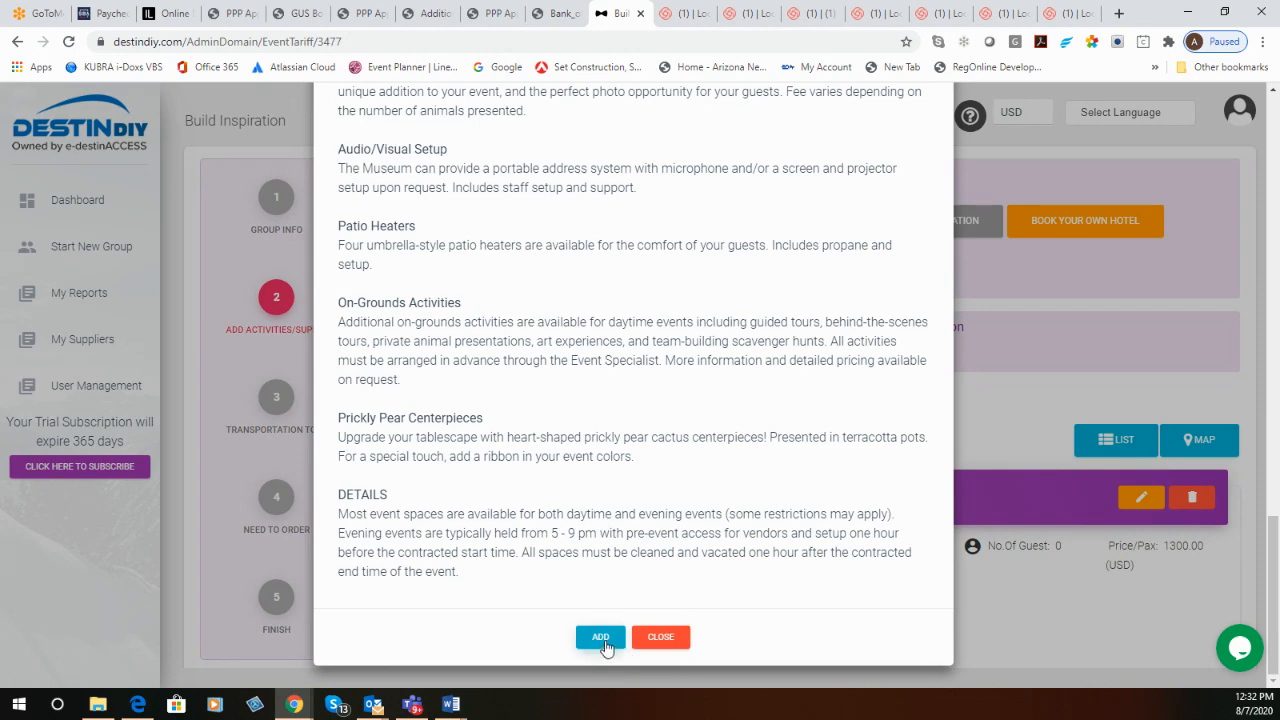
Add the Arizona-Sonora Desert Museum activity to the program for 40 guests
left_click(604, 638)
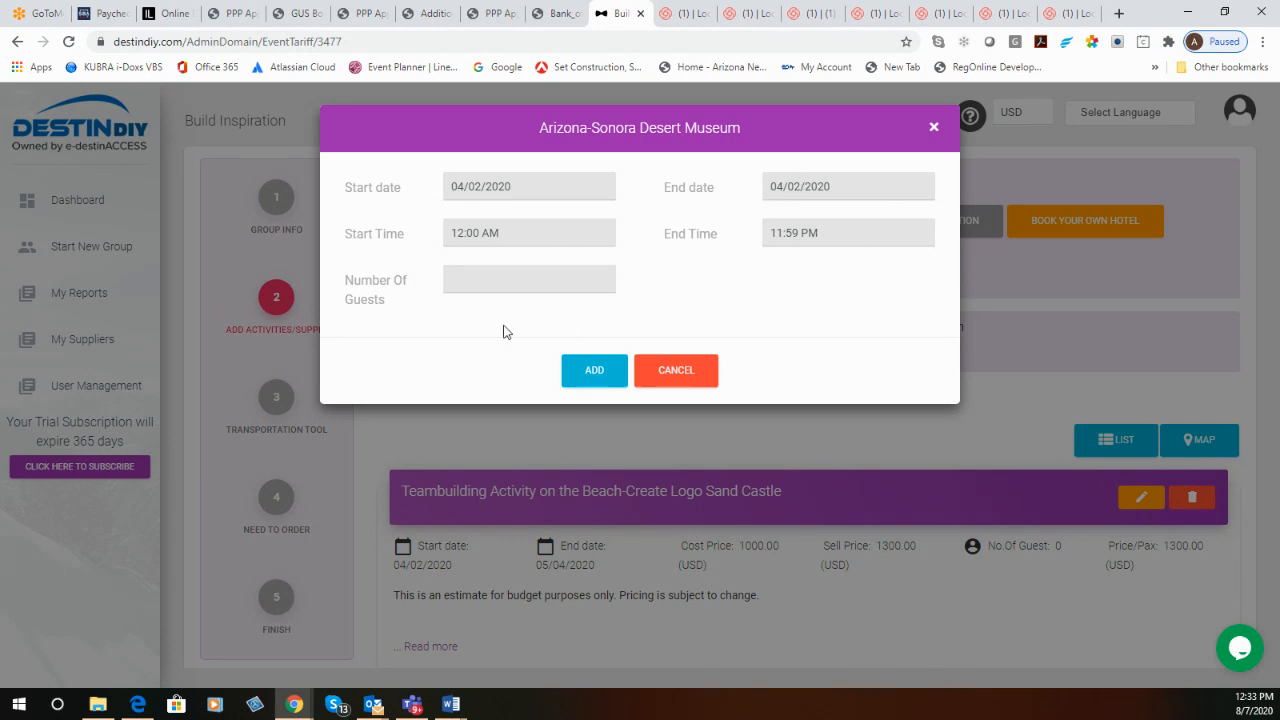
left_click(466, 281)
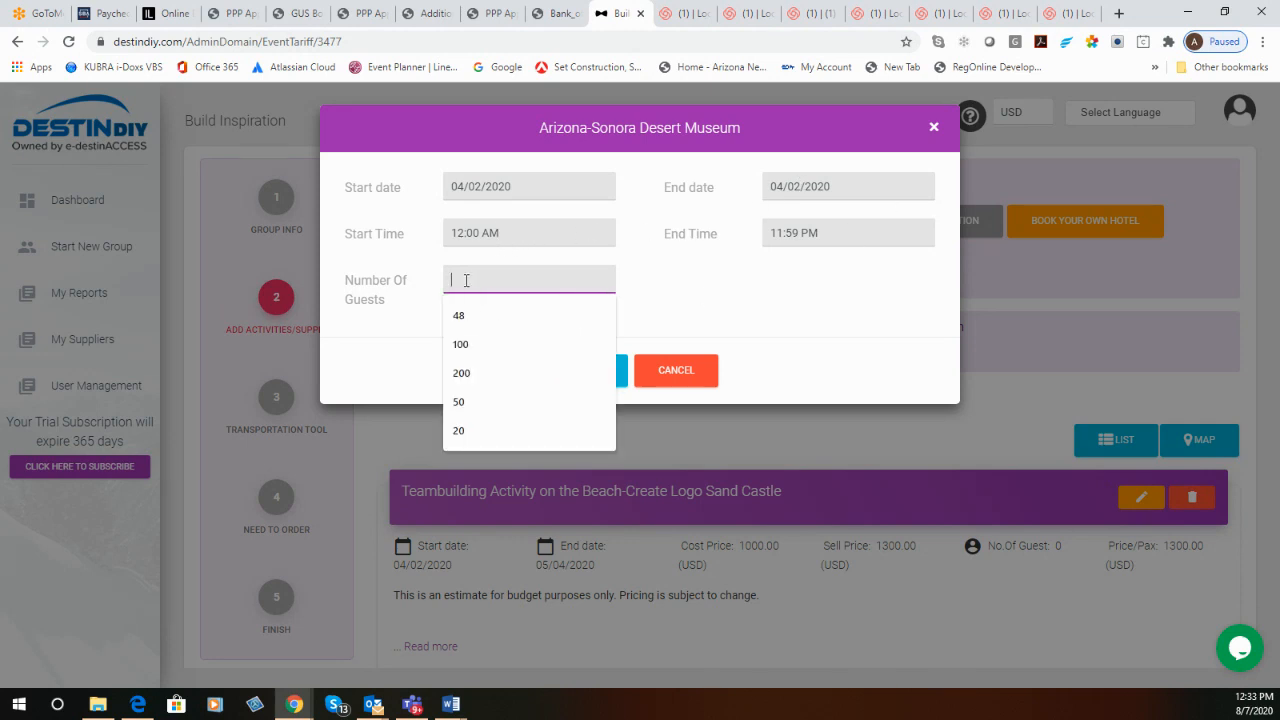
type("40")
left_click(580, 368)
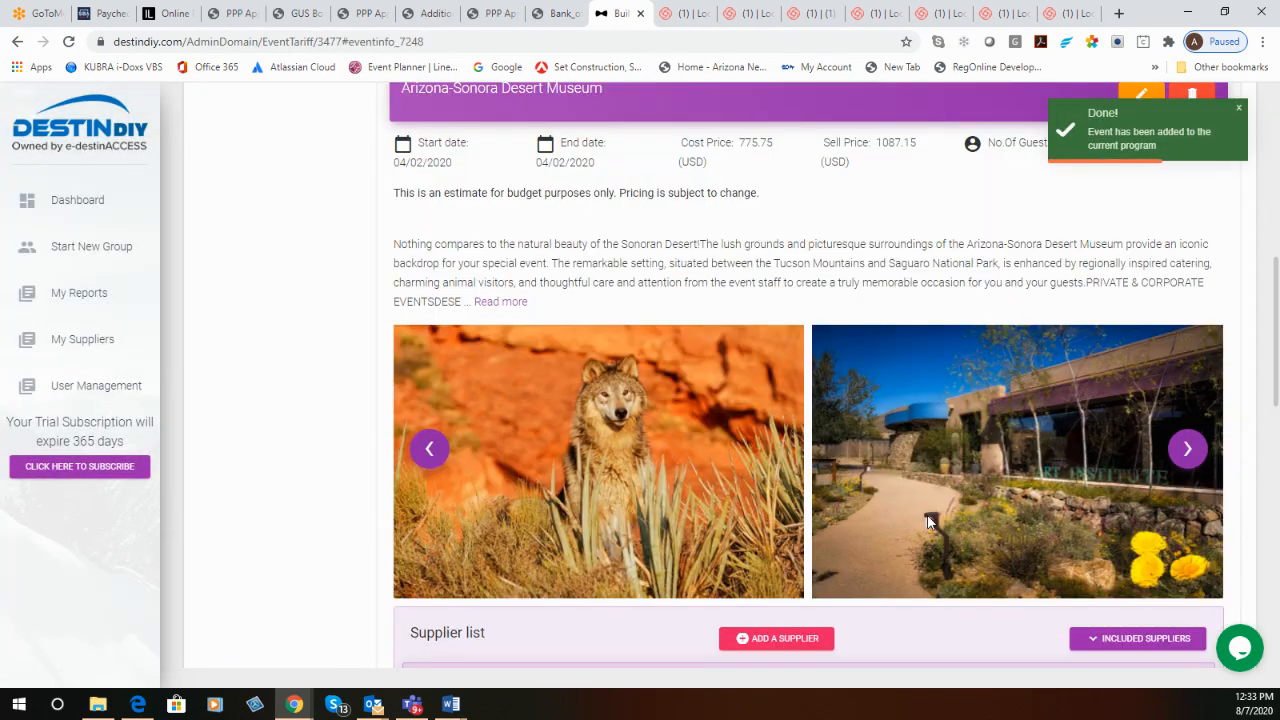
Expand the Arizona-Sonora Desert Museum supplier's included supplies, then review and save the ASDM - Taylor Plaza Site Rental Fee as it is
scroll(907, 456, "down", 2)
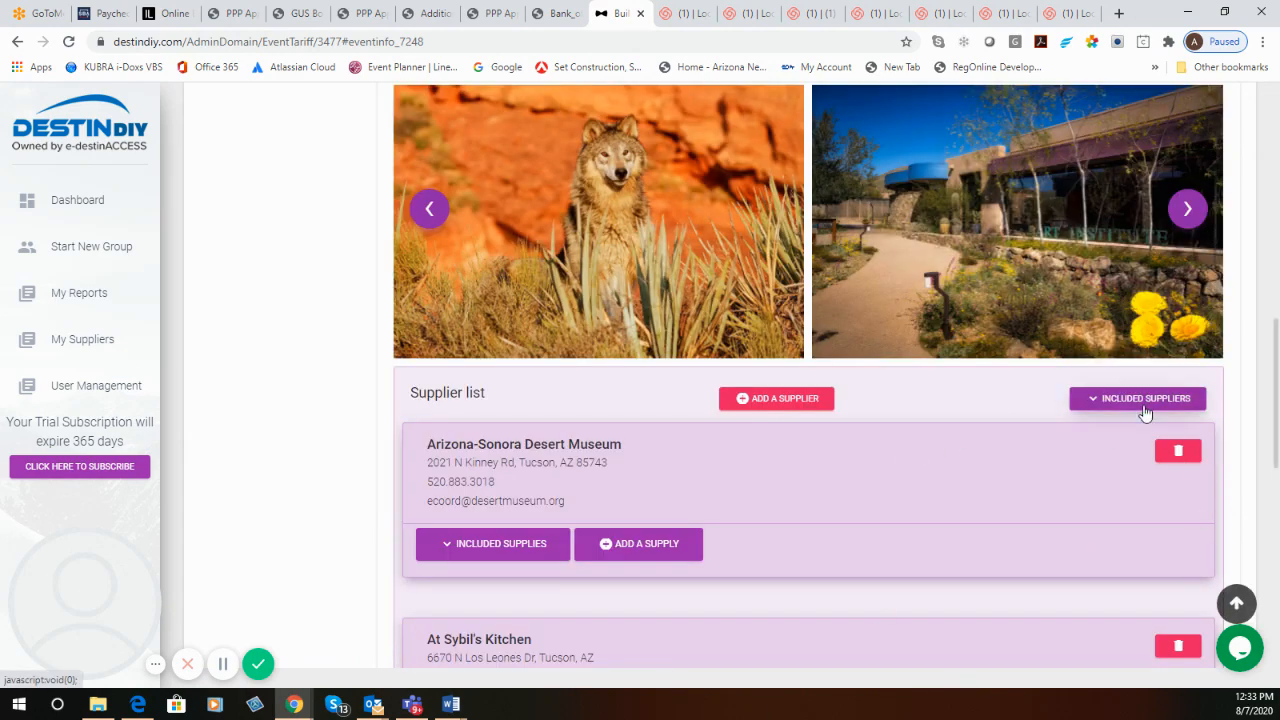
scroll(920, 548, "down", 1)
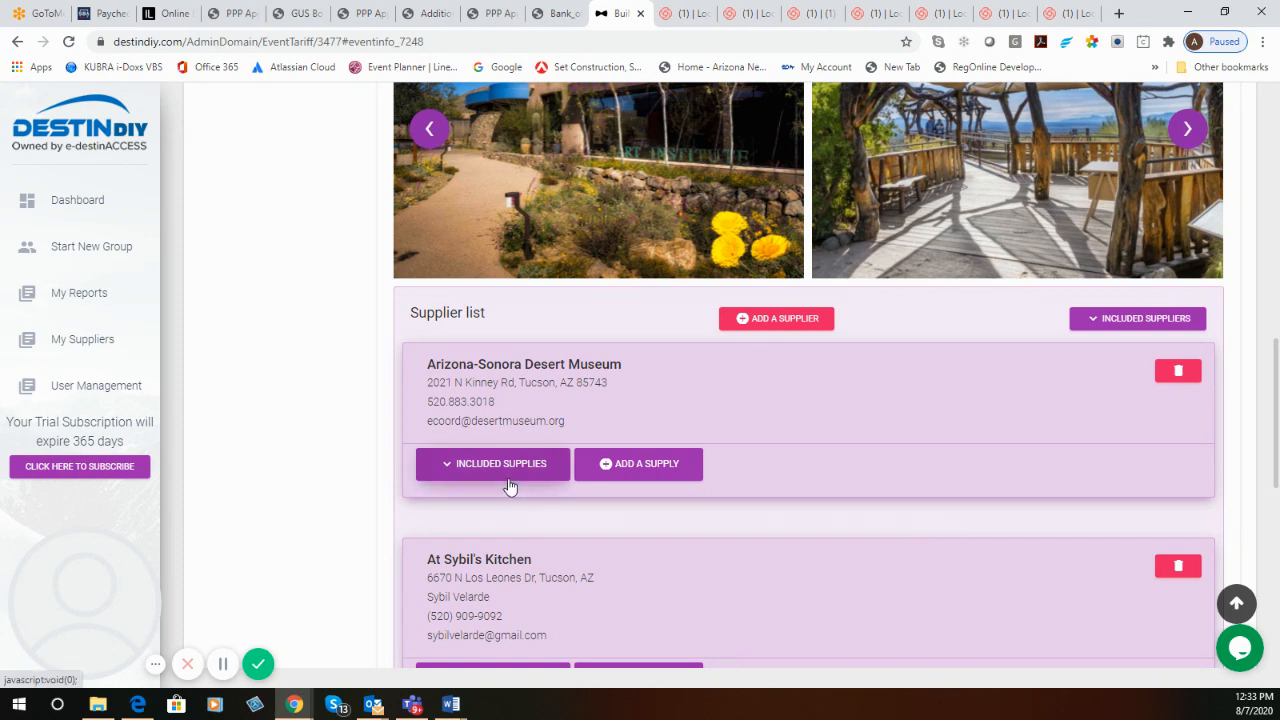
left_click(500, 466)
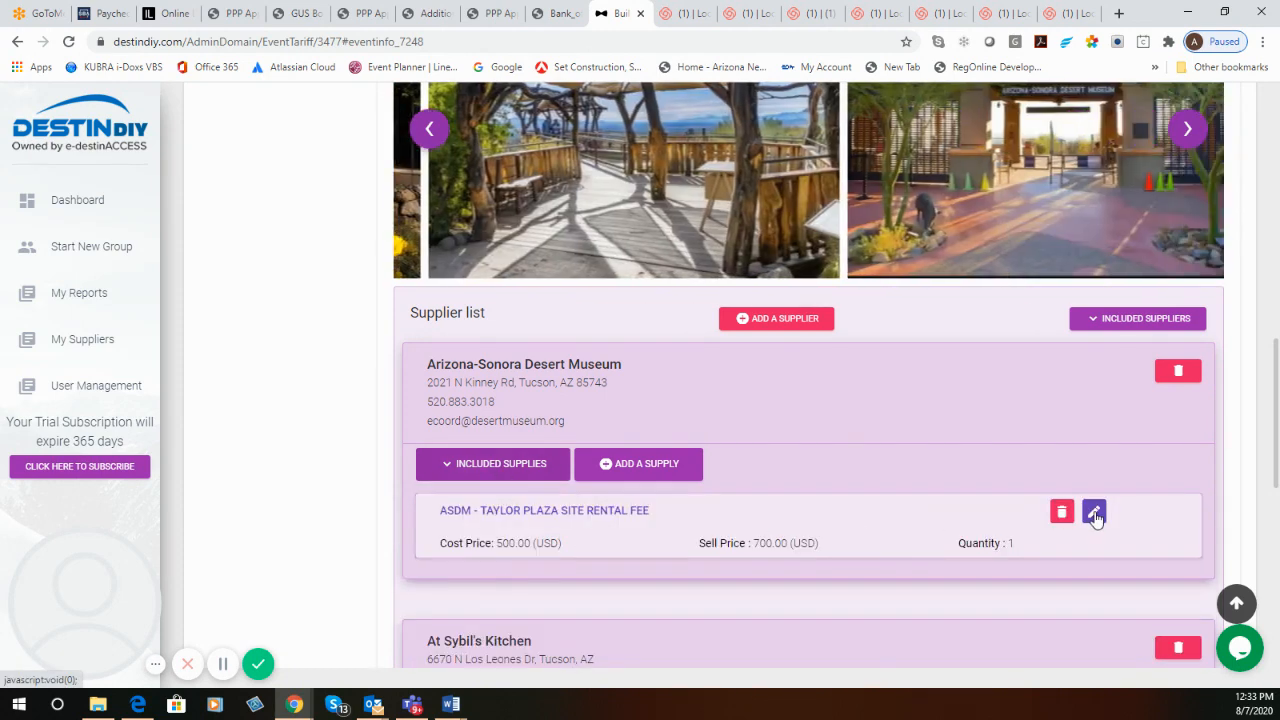
left_click(1094, 512)
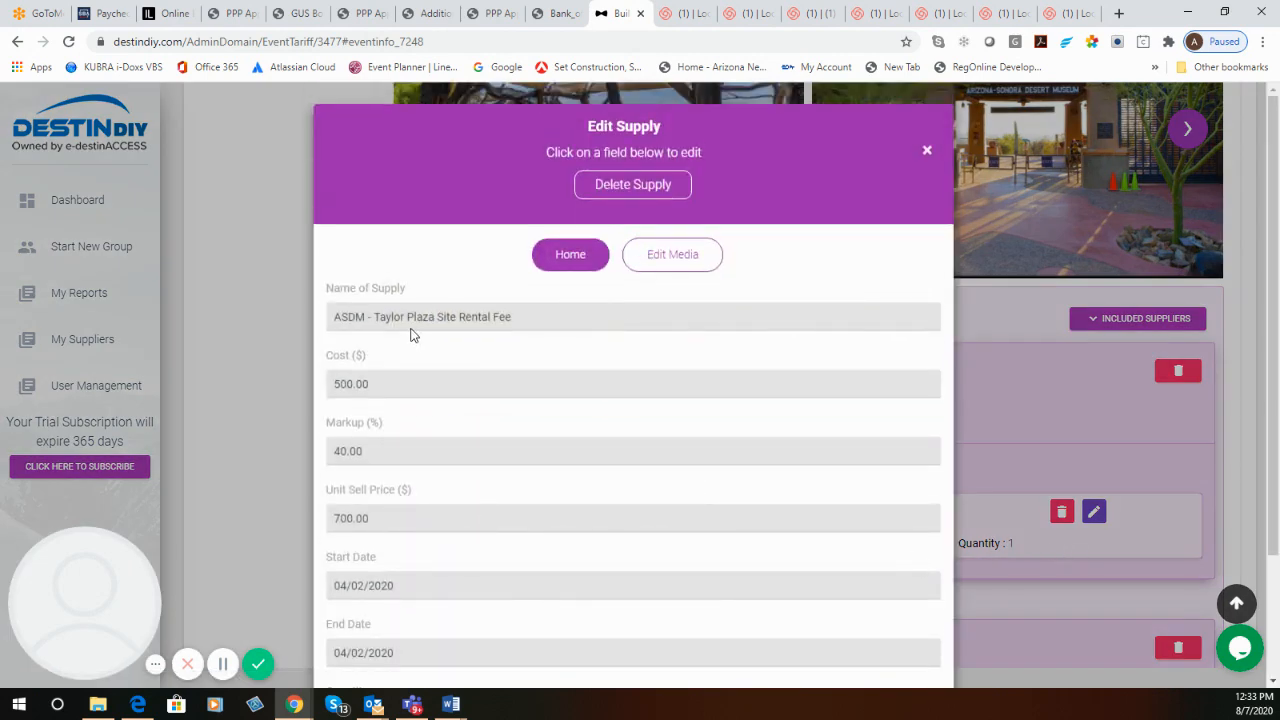
scroll(430, 345, "down", 1)
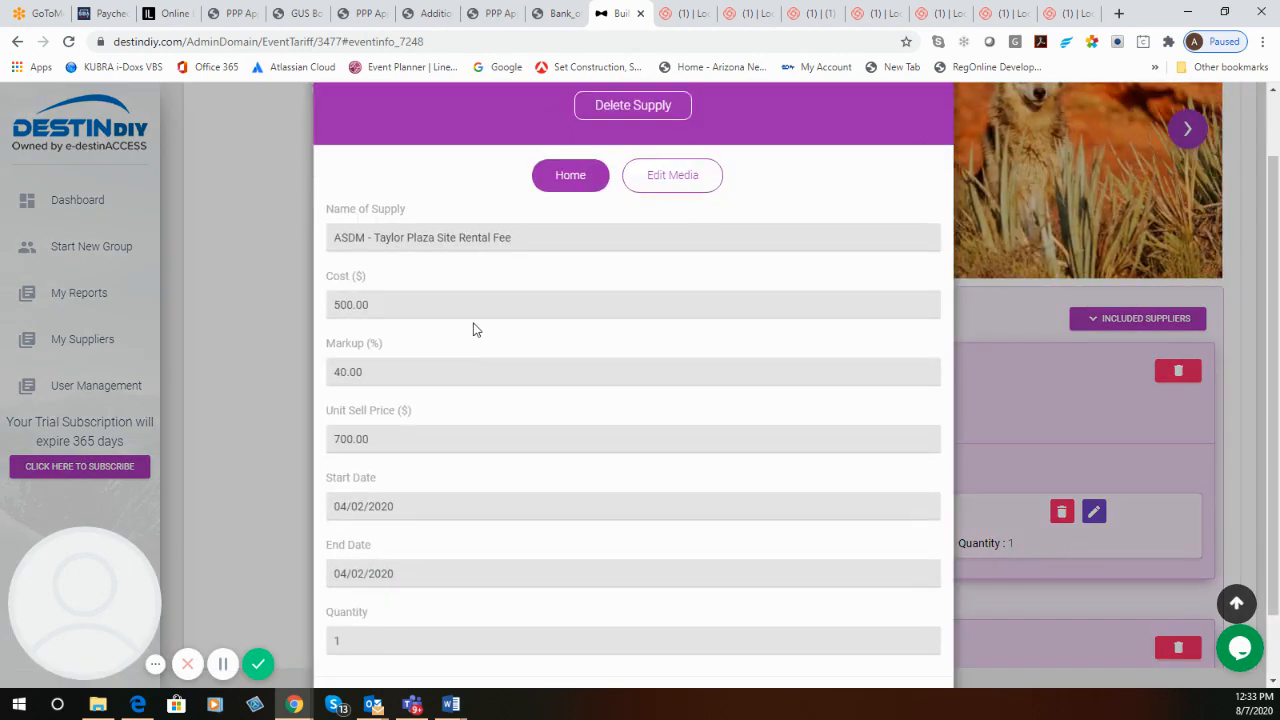
scroll(472, 328, "down", 1)
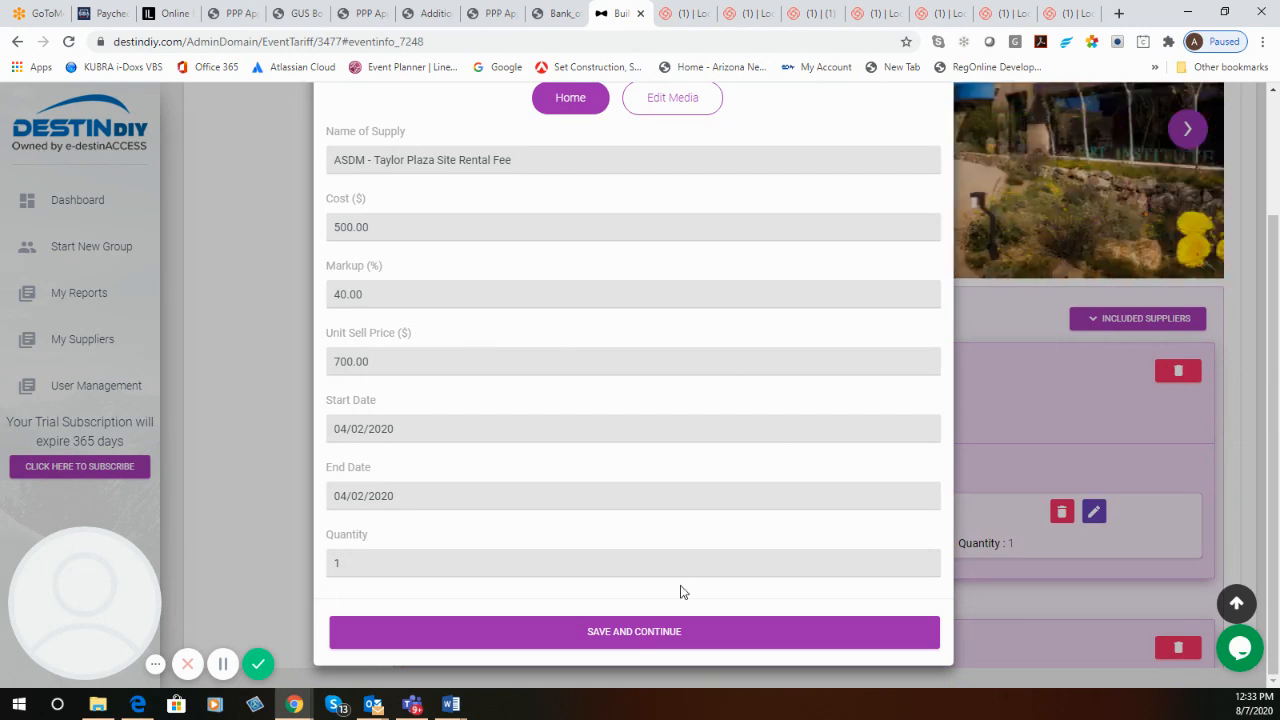
left_click(670, 634)
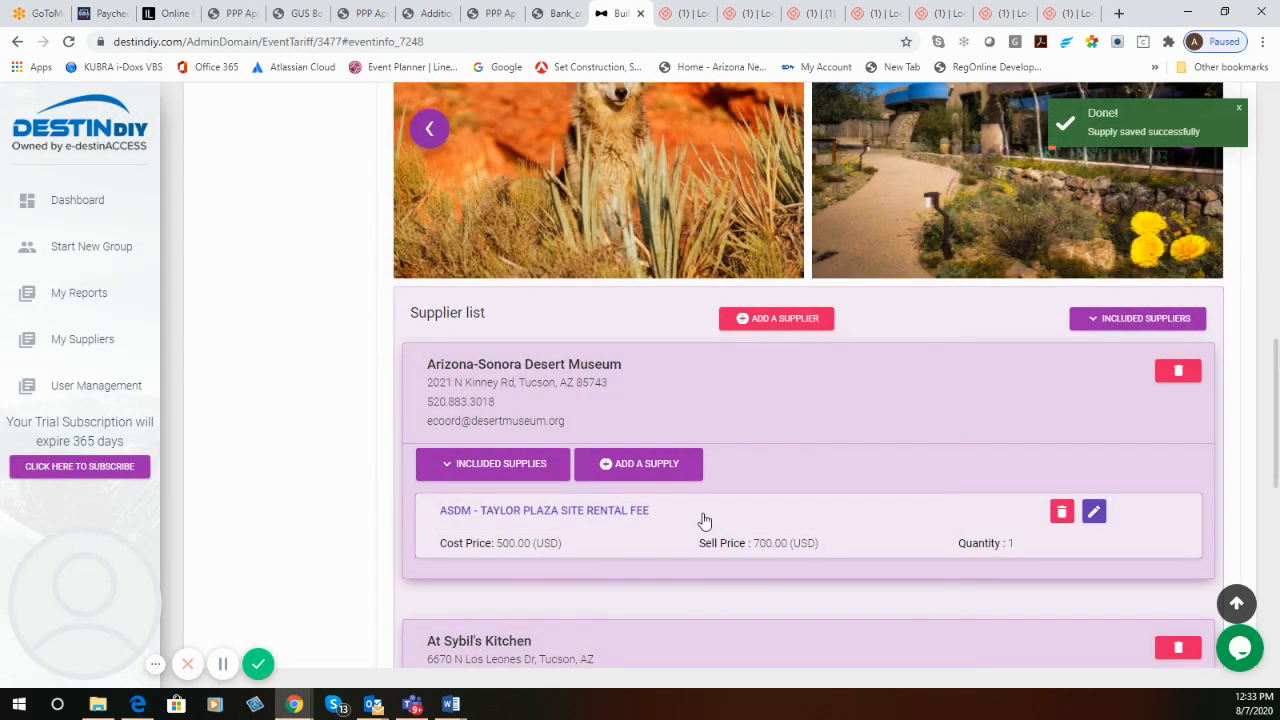
Expand At Sybil's Kitchen's included supplies and set the Gourmet Box Lunch, pp quantity to 40, saving the supply
scroll(703, 514, "down", 2)
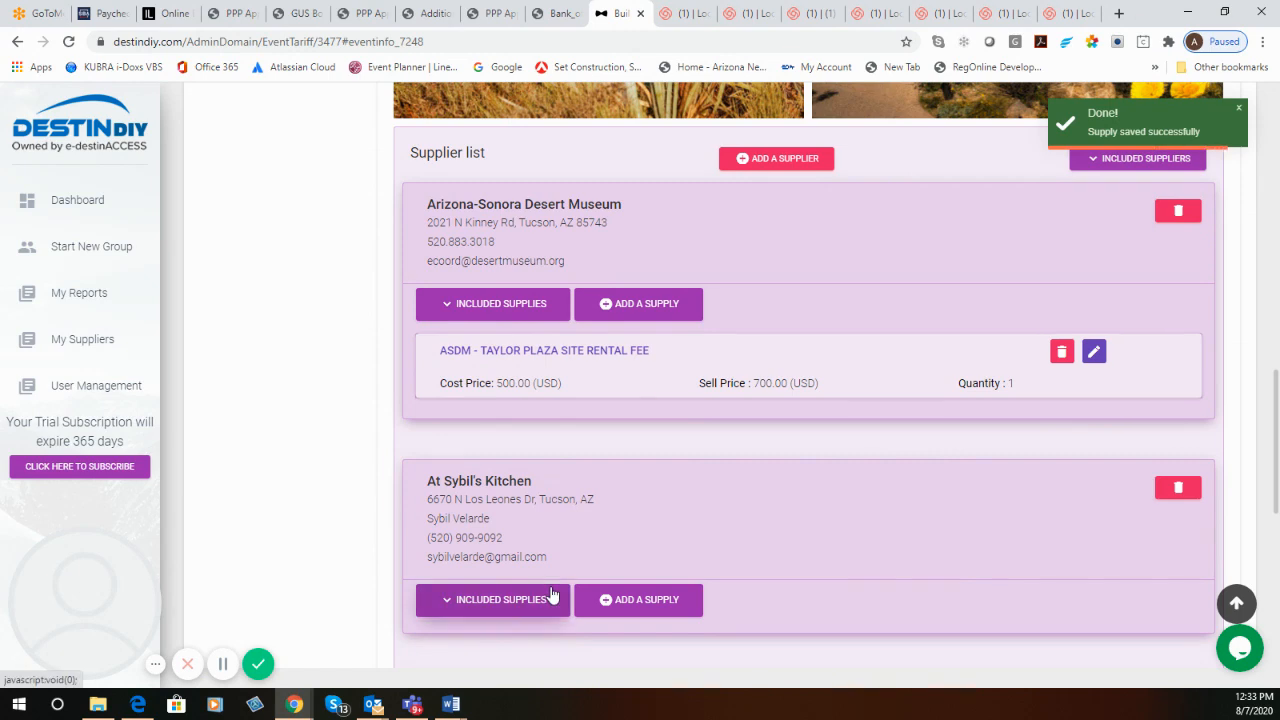
left_click(489, 600)
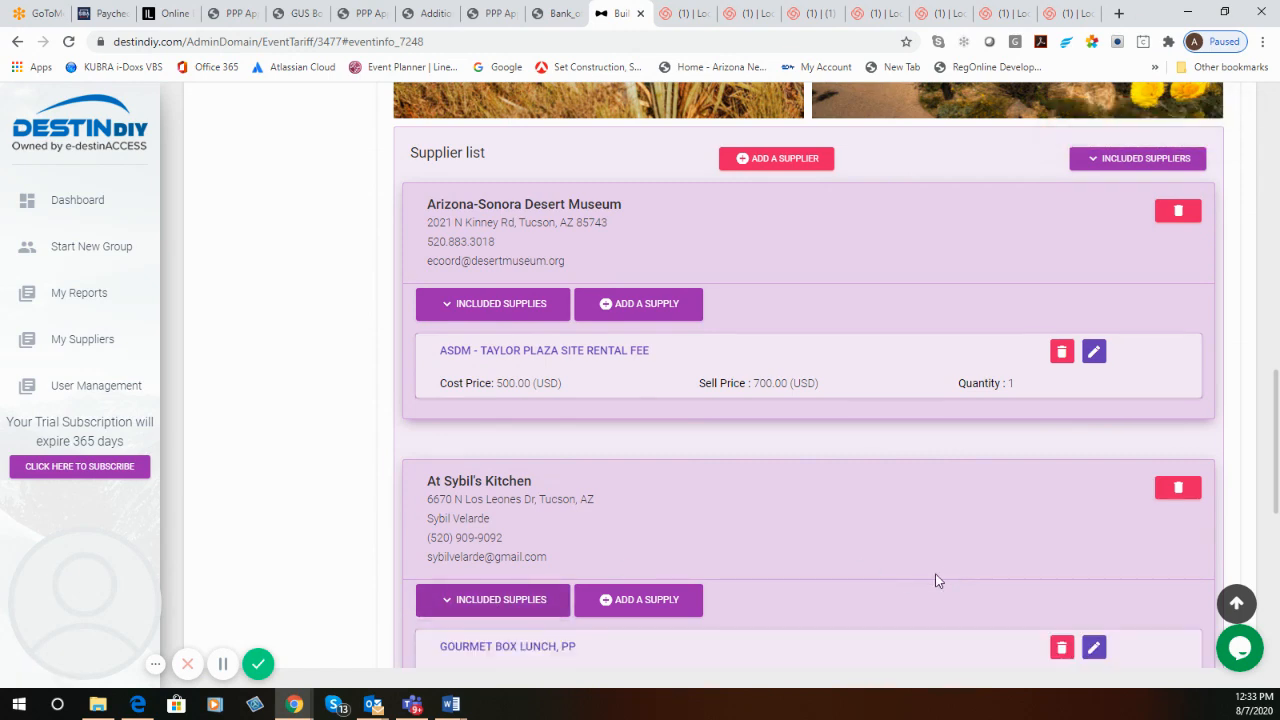
scroll(711, 528, "down", 3)
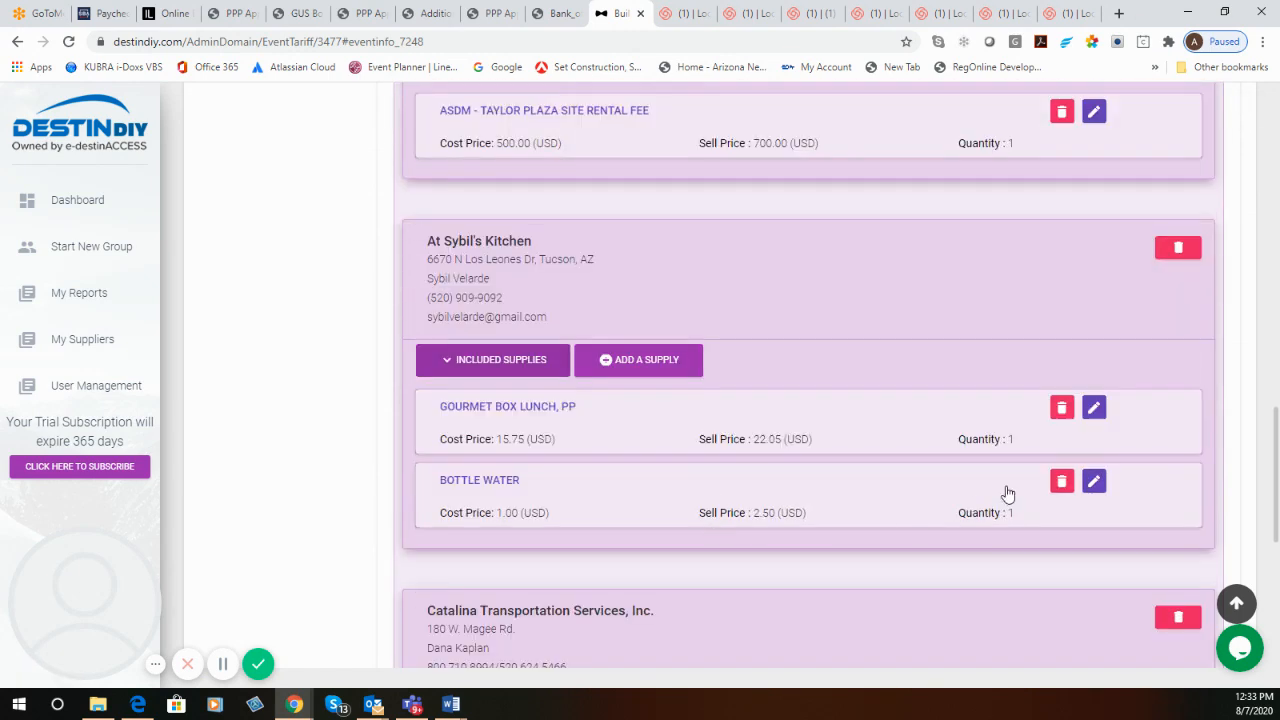
left_click(1095, 409)
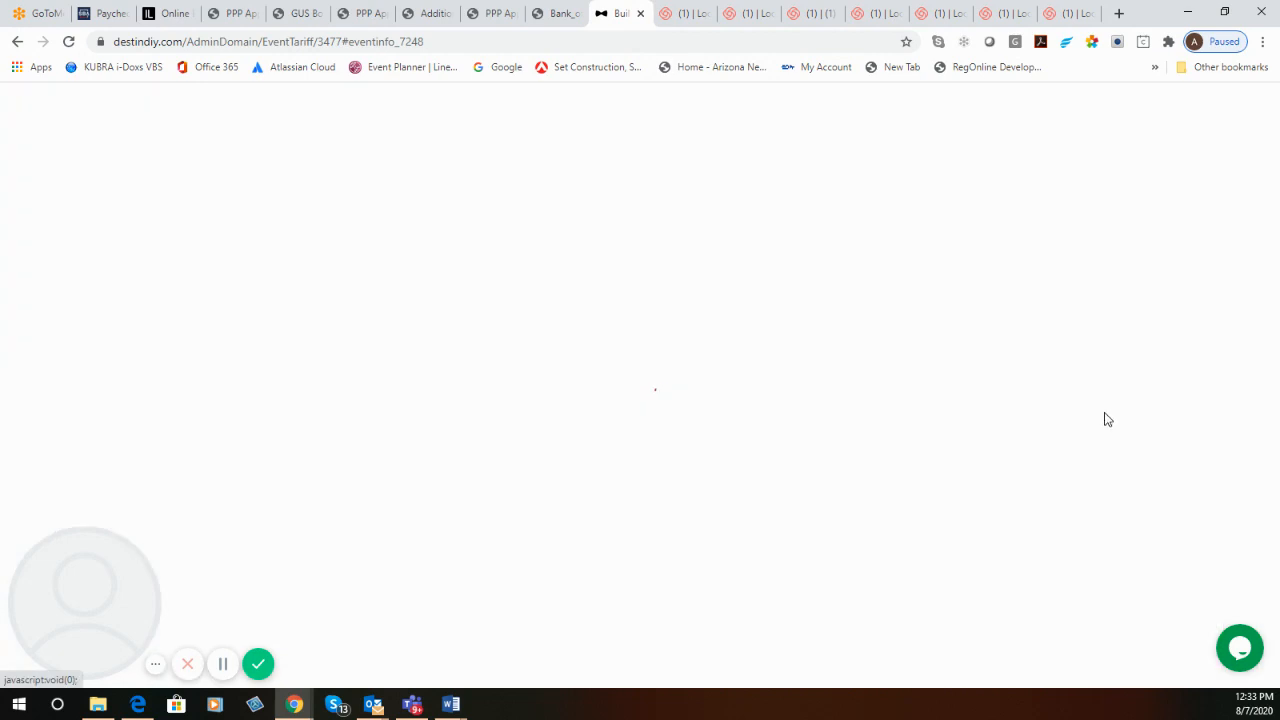
scroll(477, 518, "down", 2)
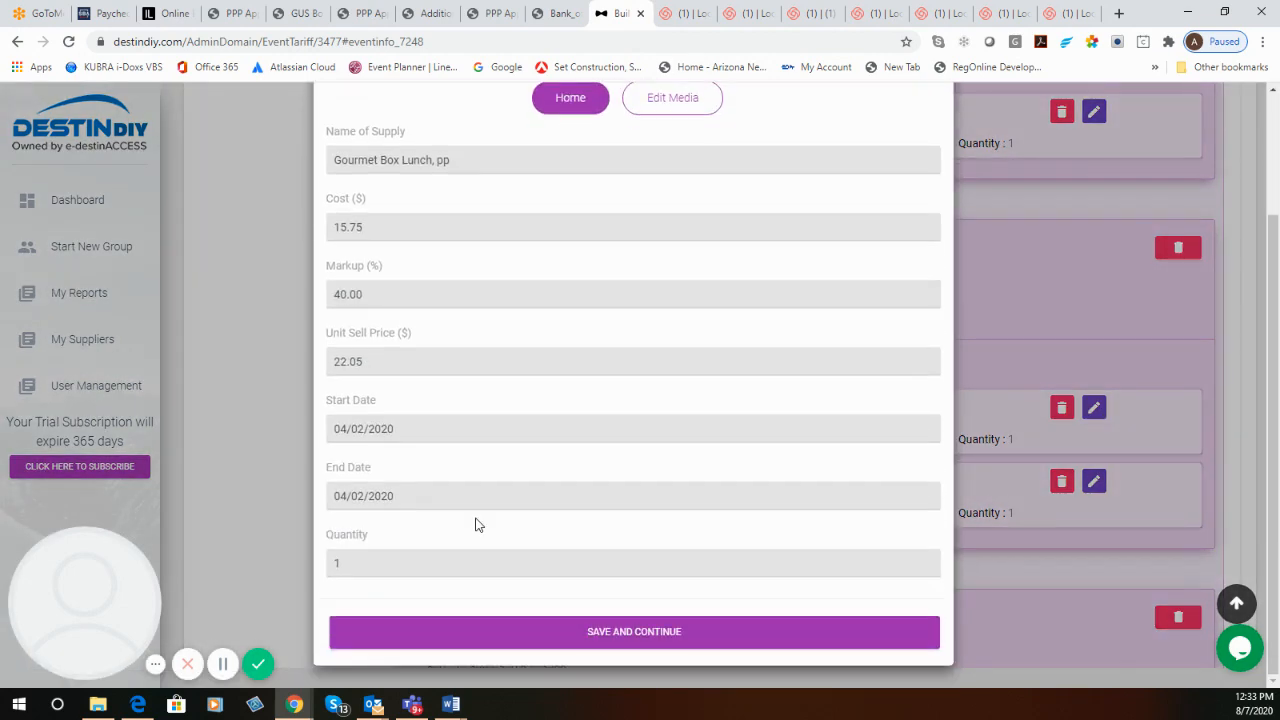
double_click(357, 566)
type("40")
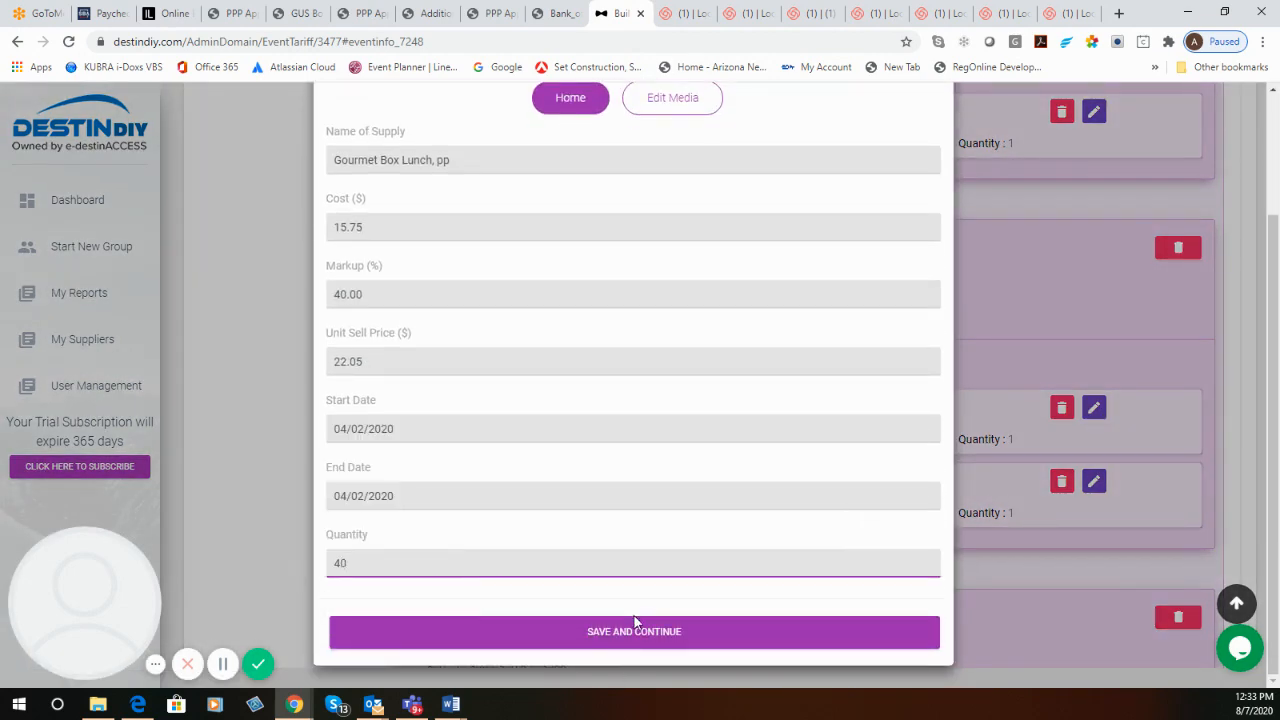
left_click(687, 618)
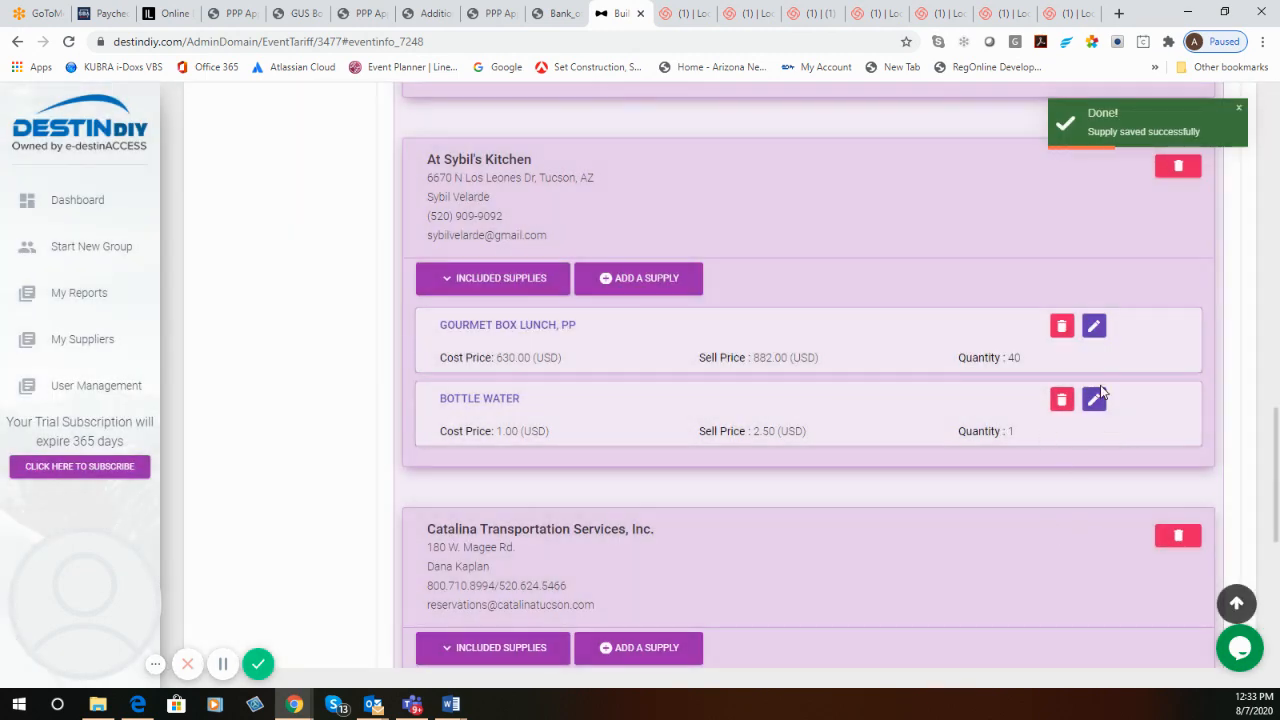
Set the Bottle Water supply's quantity to 80 and save it, keeping the supply when asked about removing it
left_click(1094, 399)
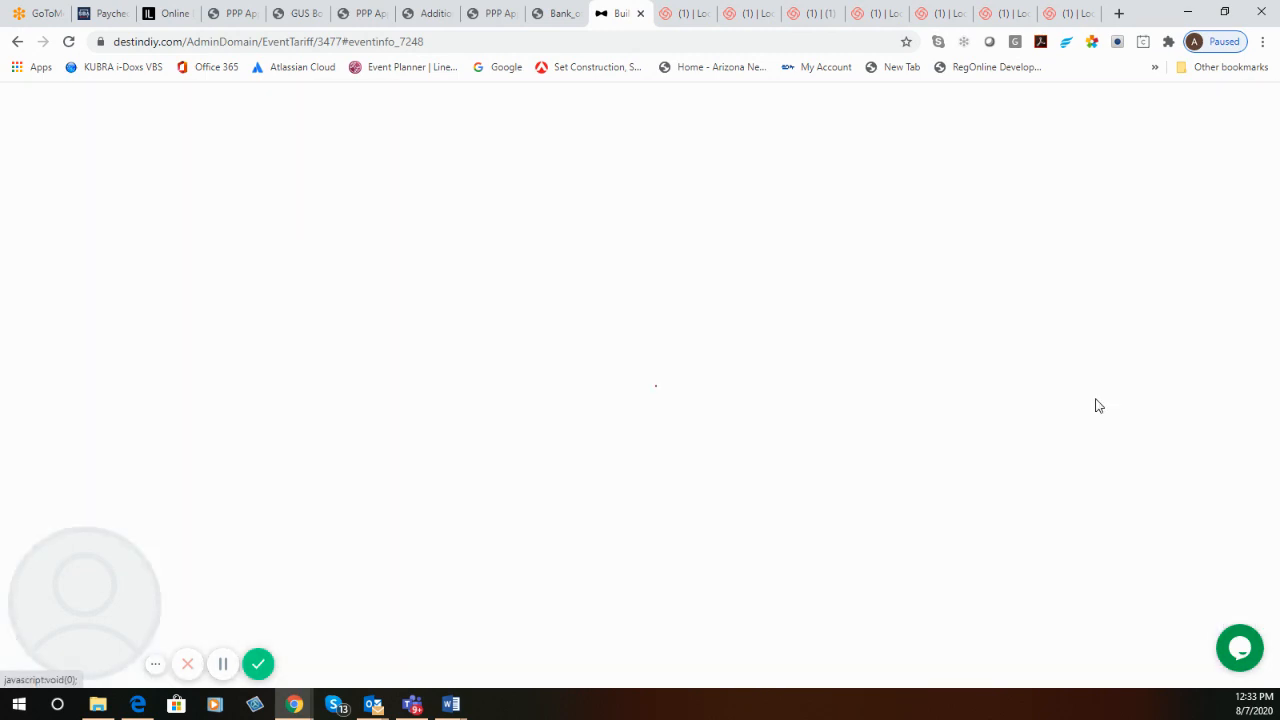
scroll(561, 510, "down", 3)
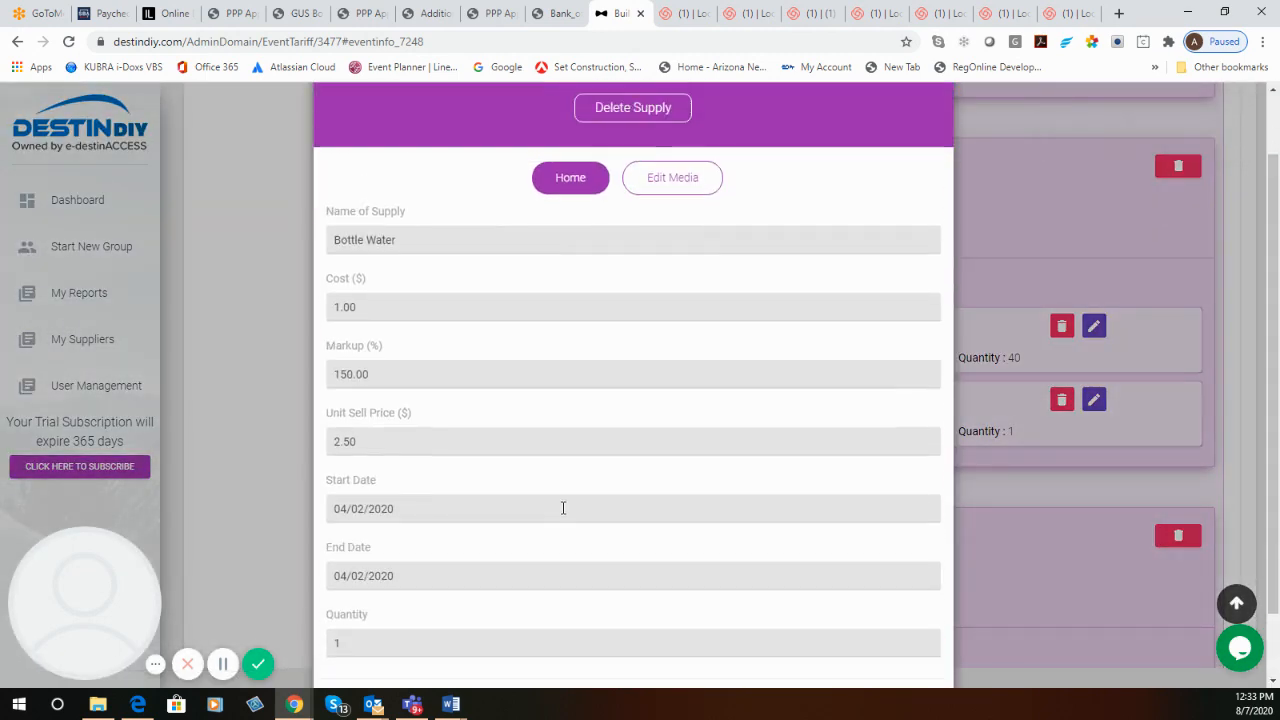
double_click(346, 562)
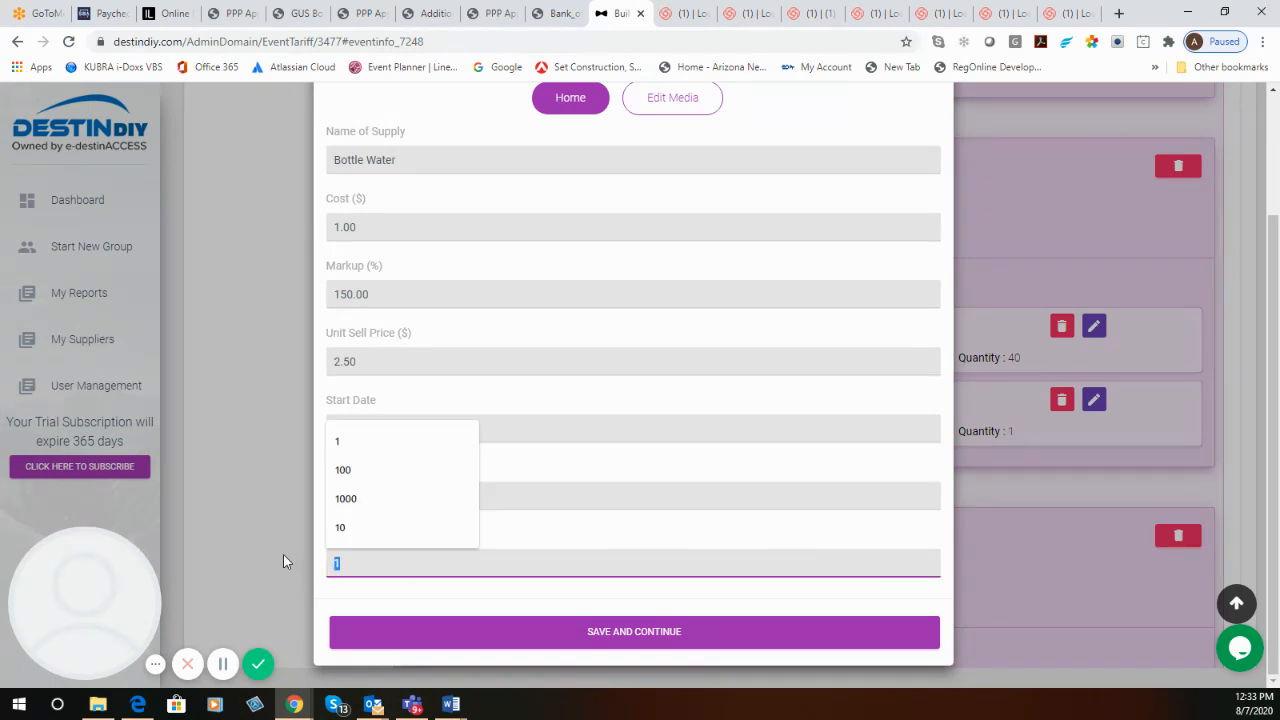
type("80")
left_click(670, 632)
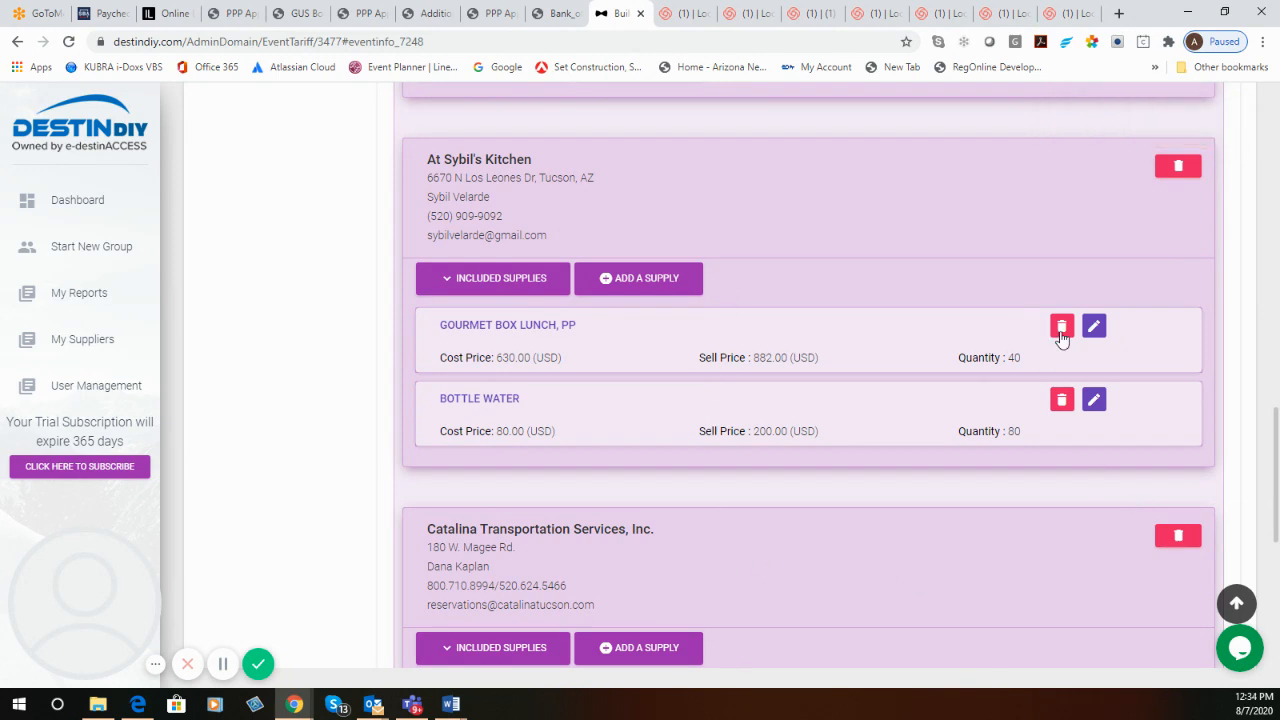
left_click(1060, 401)
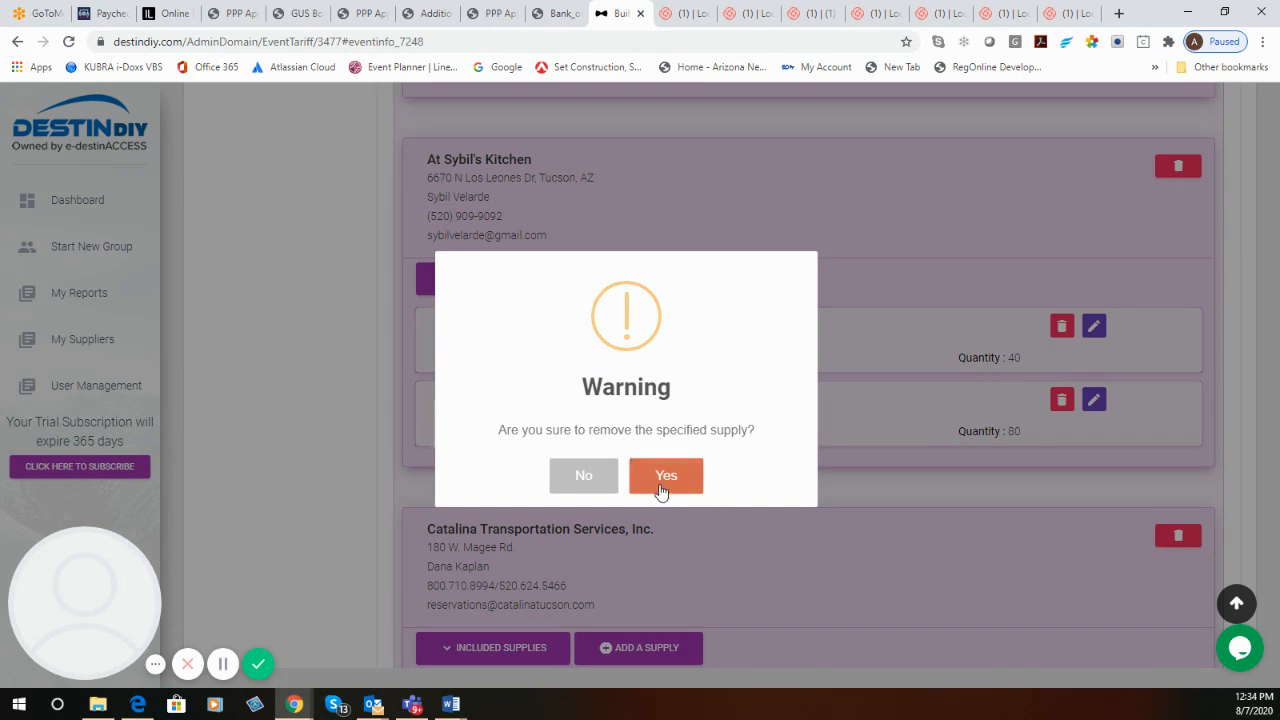
left_click(603, 482)
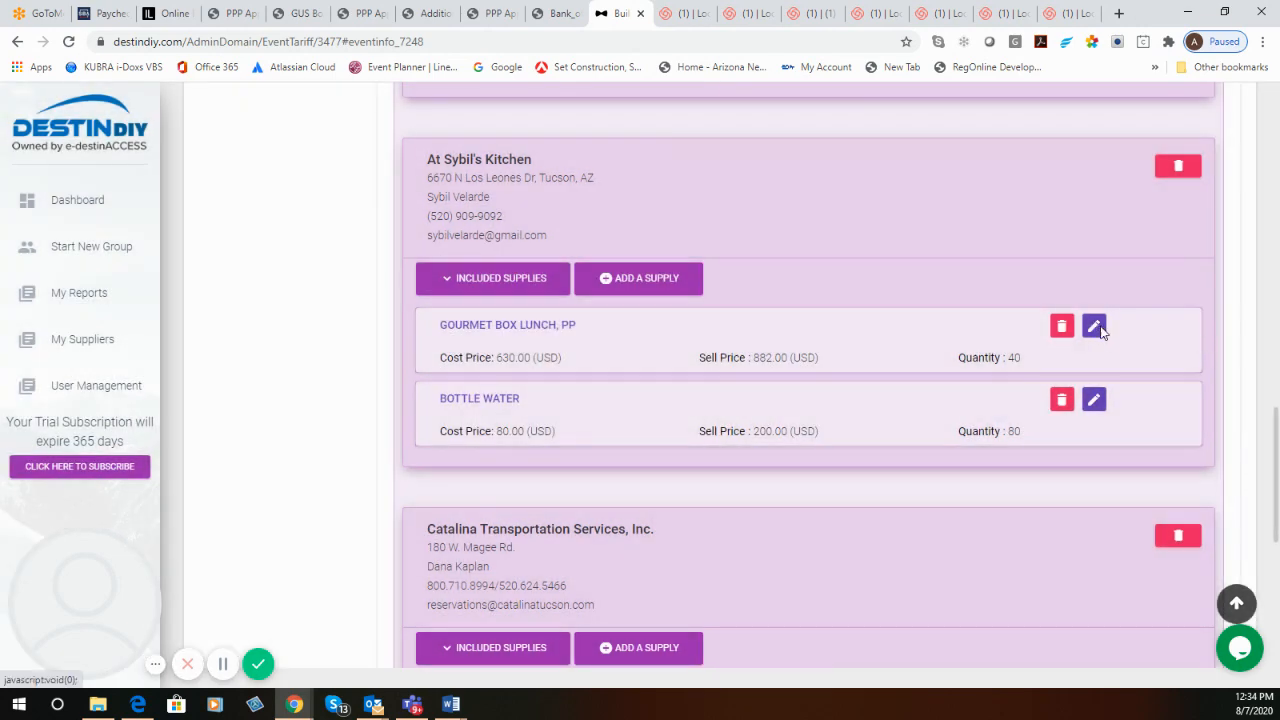
Set the Gourmet Box Lunch, pp unit sell price to 22.00 and save the supply
left_click(1094, 327)
scroll(729, 443, "down", 1)
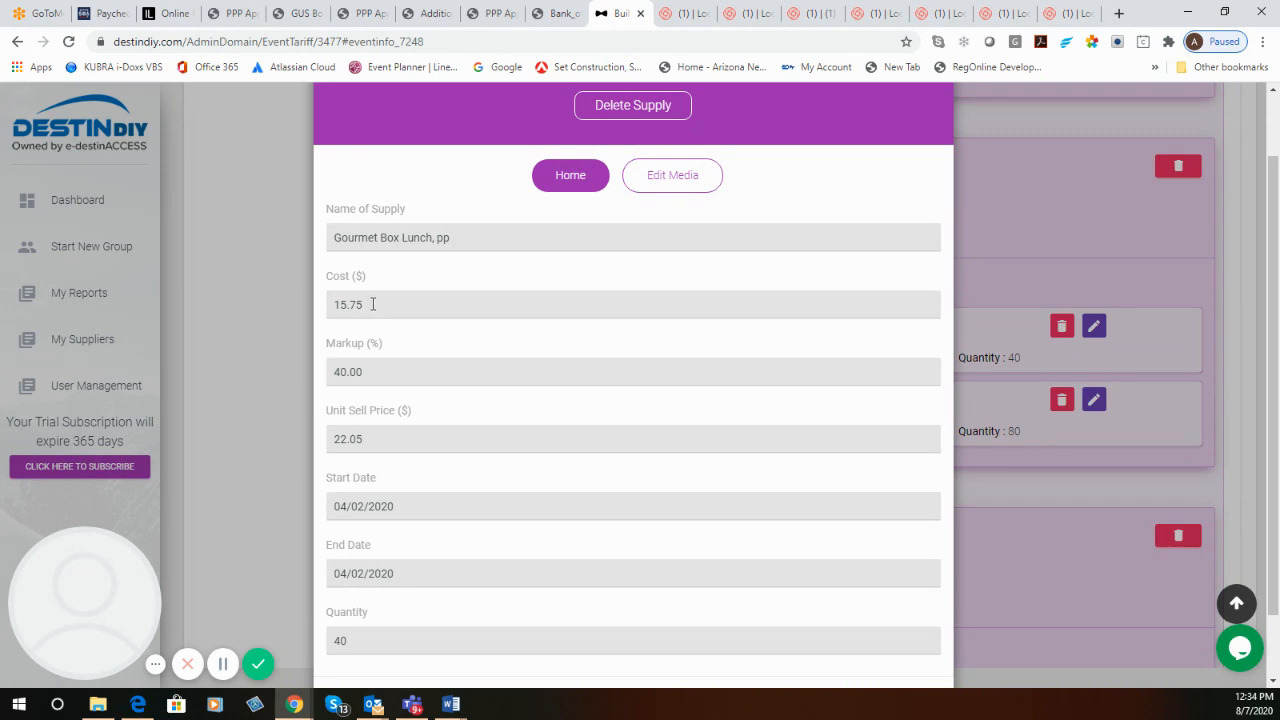
scroll(372, 304, "down", 1)
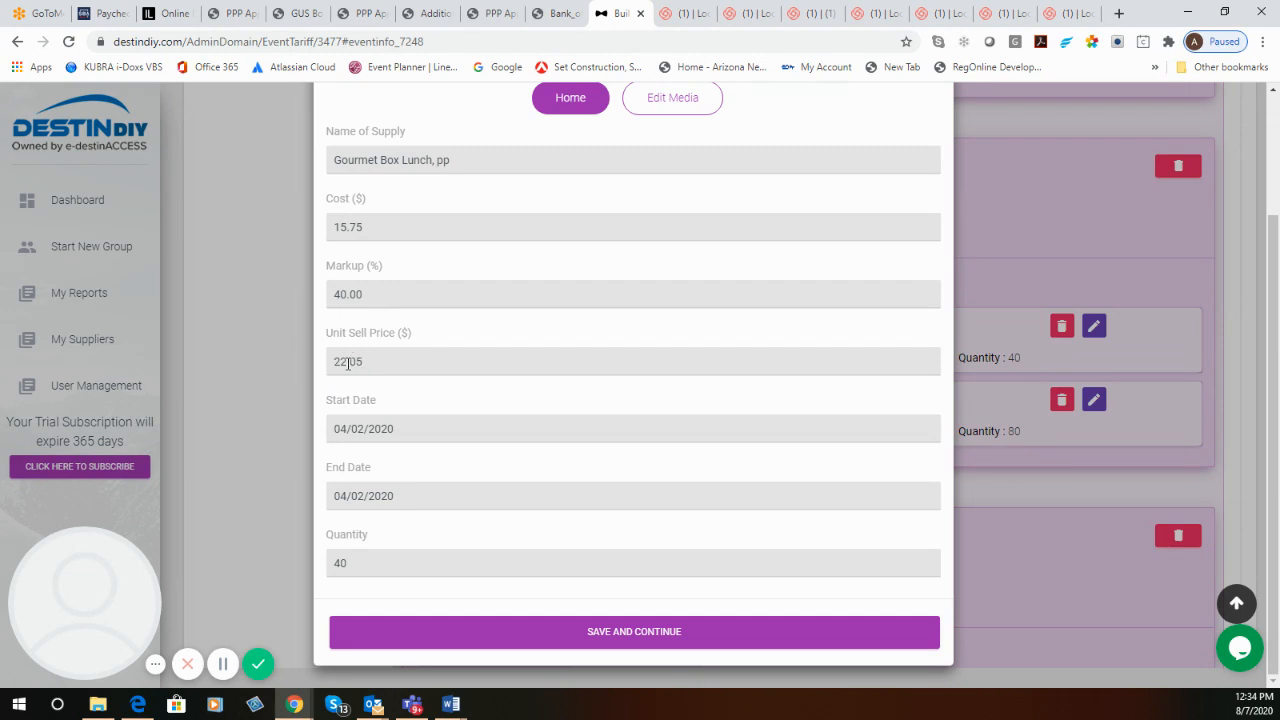
left_click_drag(350, 362, 383, 367)
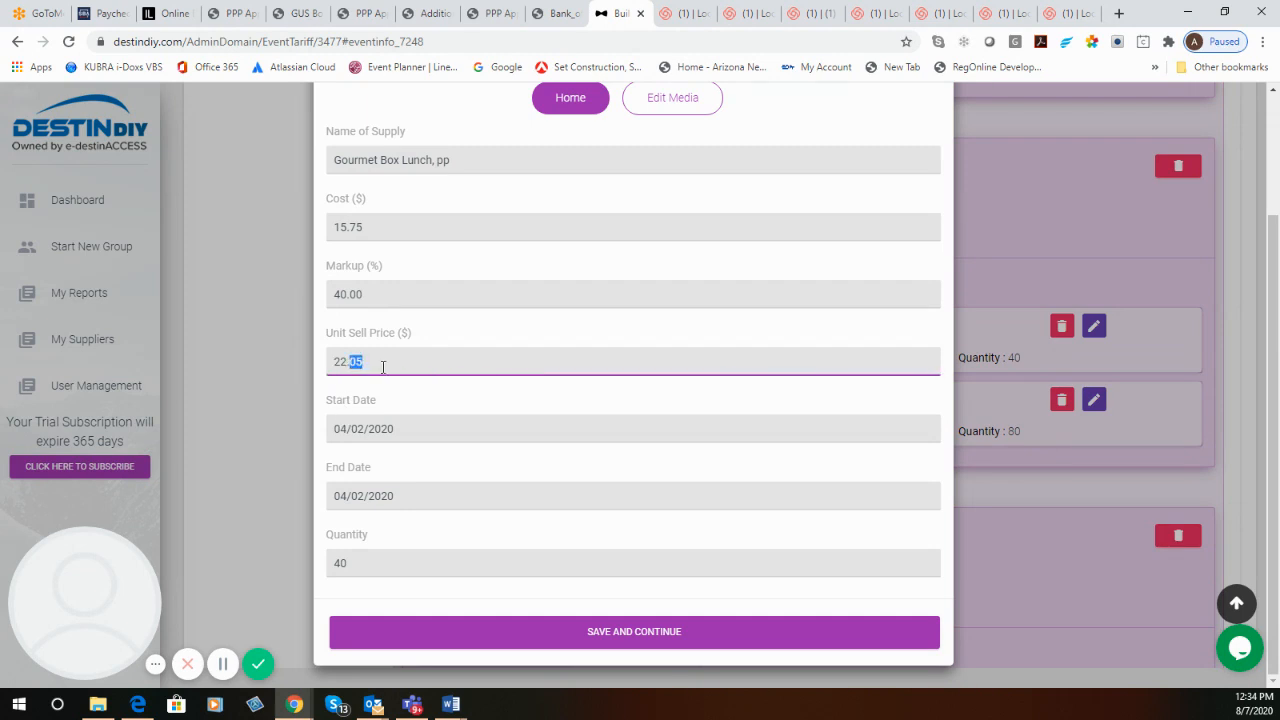
type("00")
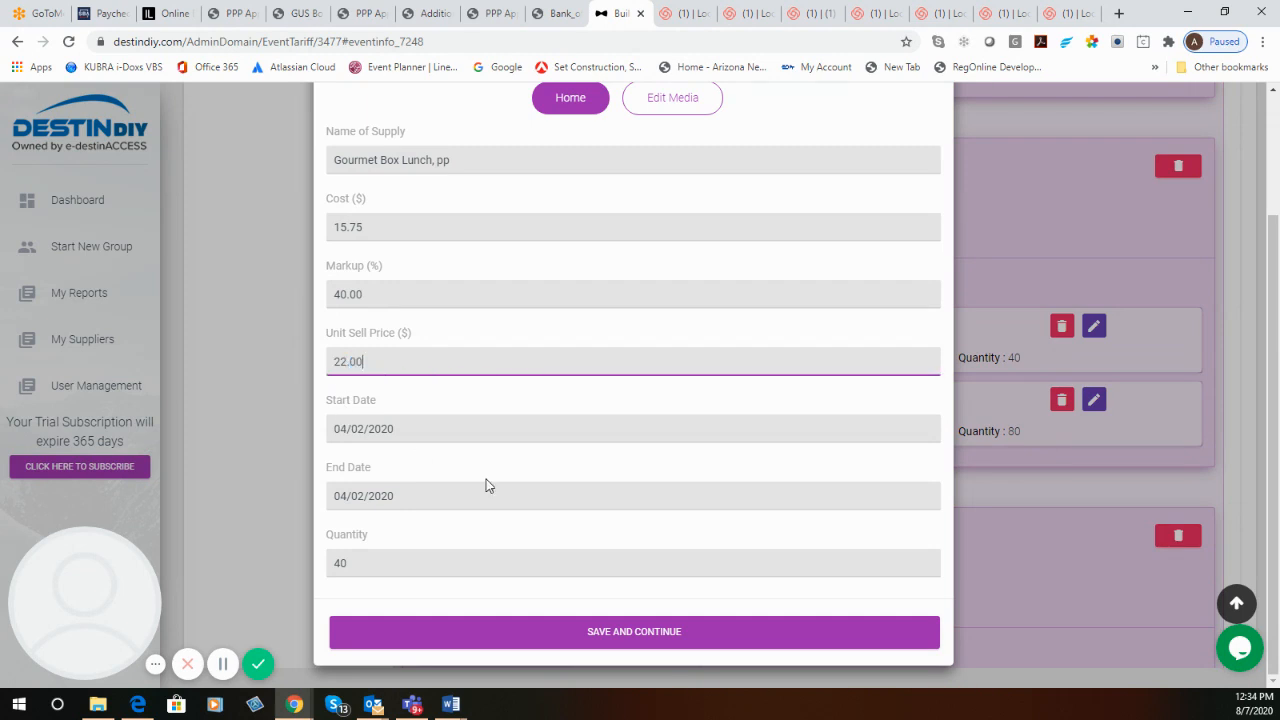
left_click(621, 633)
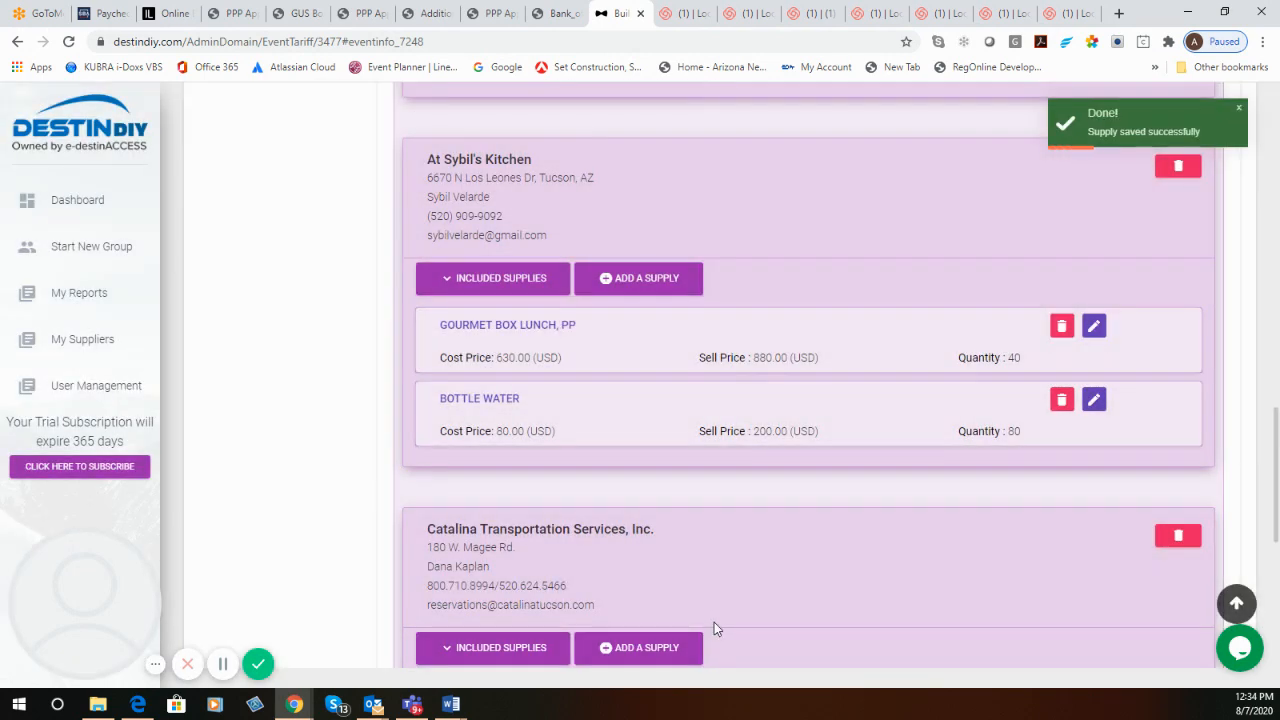
Set the Gourmet Box Lunch, pp markup to 50 percent and save the supply
left_click(1095, 329)
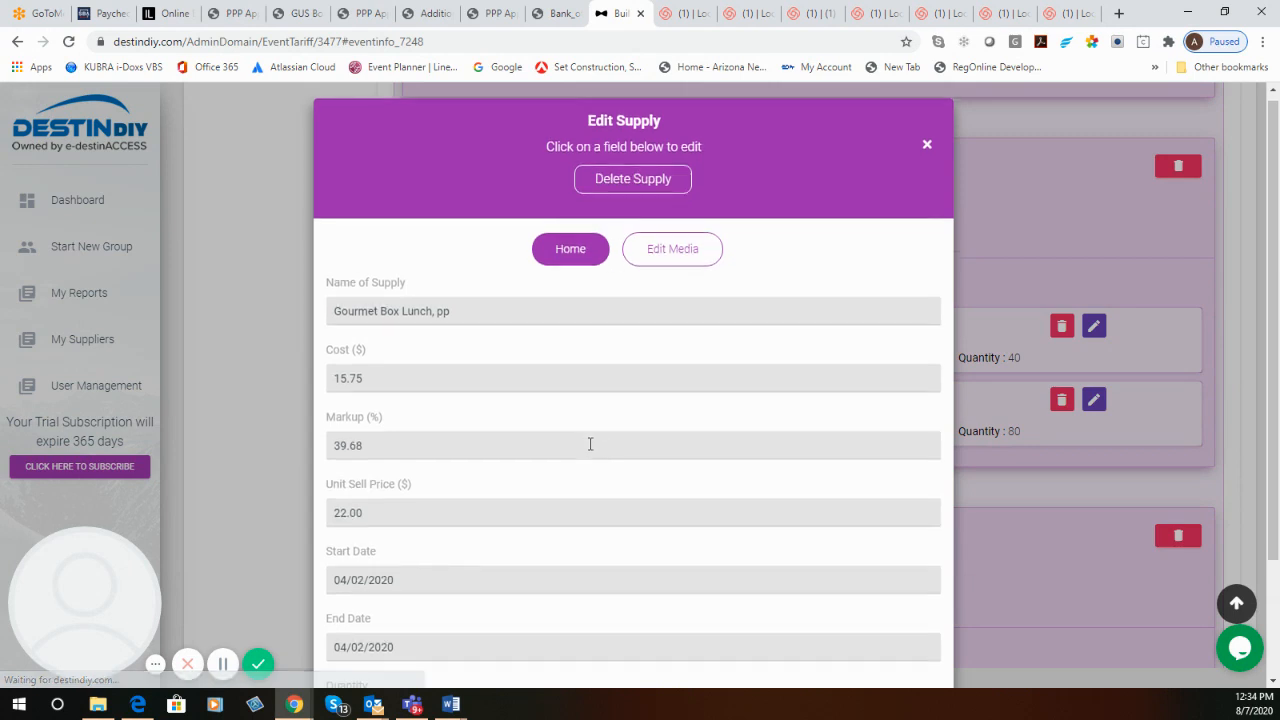
scroll(590, 444, "down", 3)
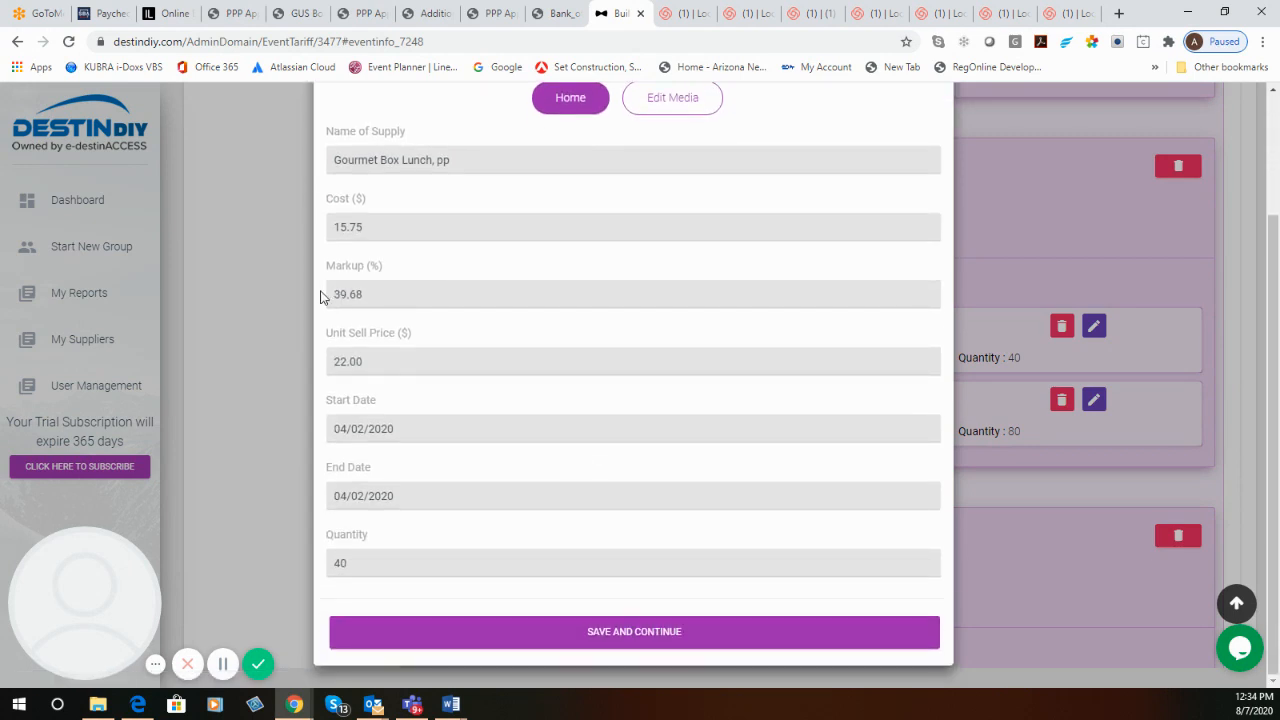
left_click_drag(333, 295, 374, 294)
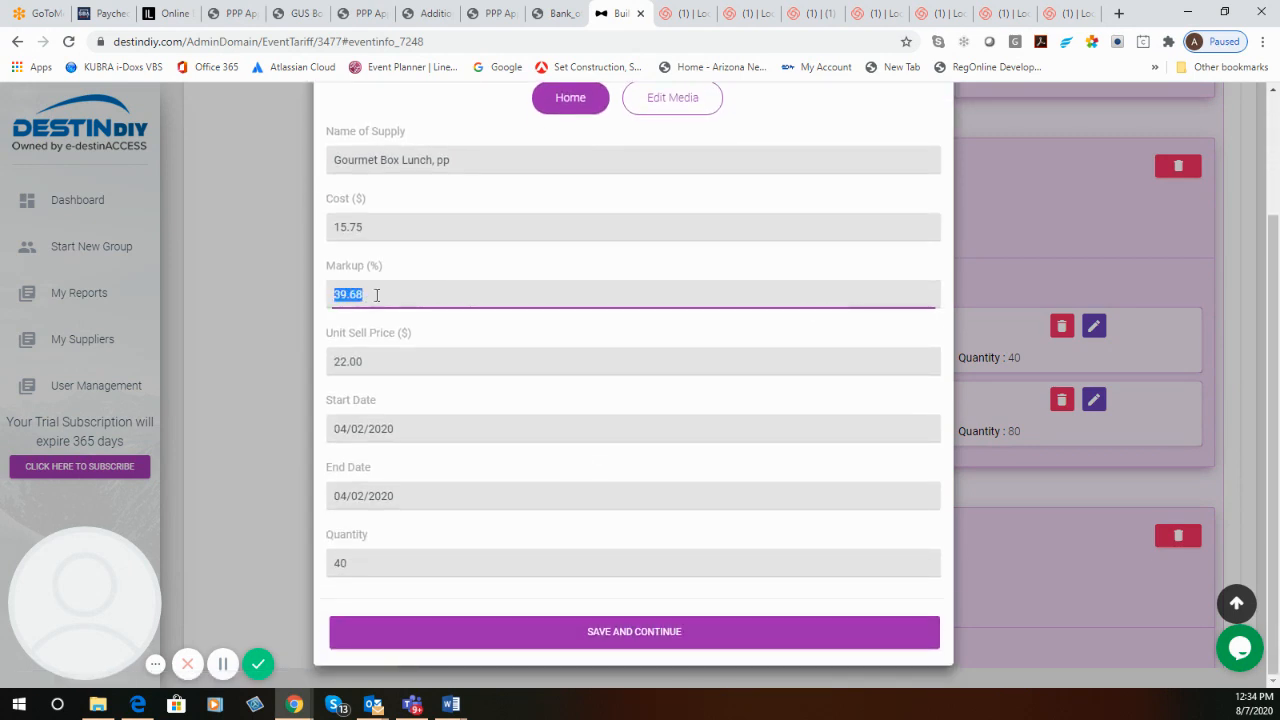
type("50")
left_click(634, 633)
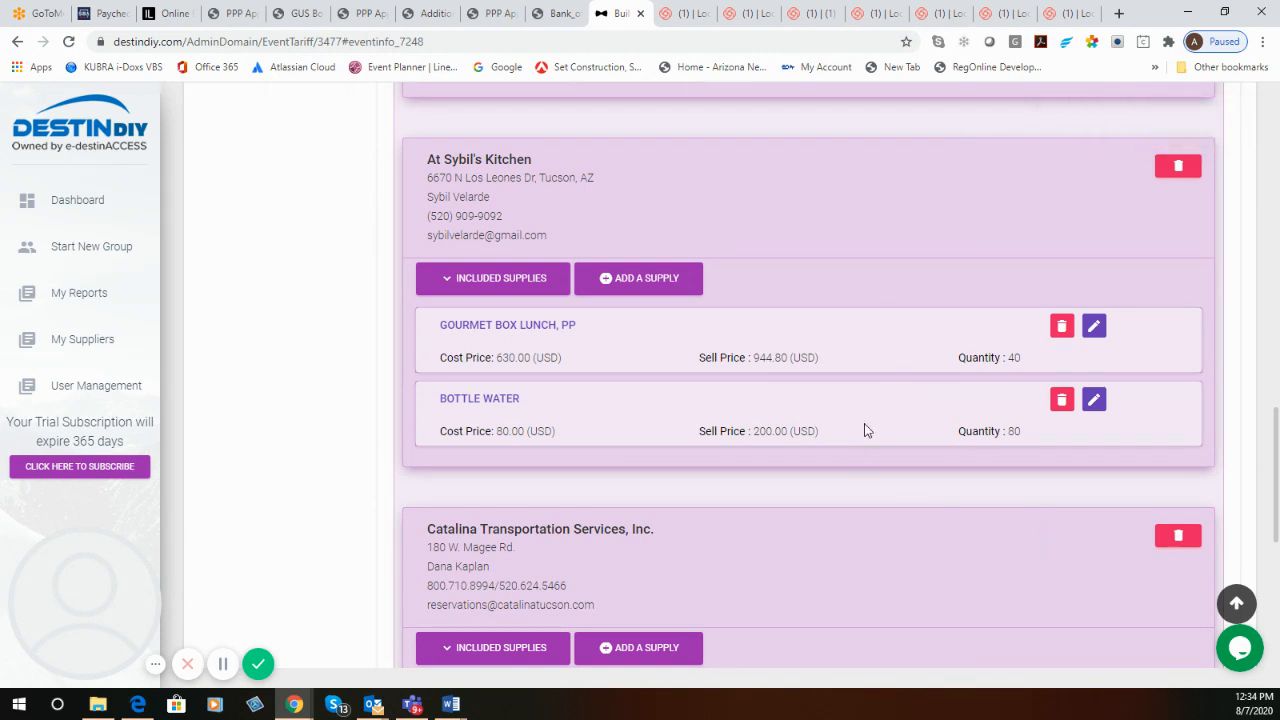
Look over the remaining suppliers, then open the form for adding an own activity and review its name, location, date and attendee fields
scroll(864, 440, "down", 4)
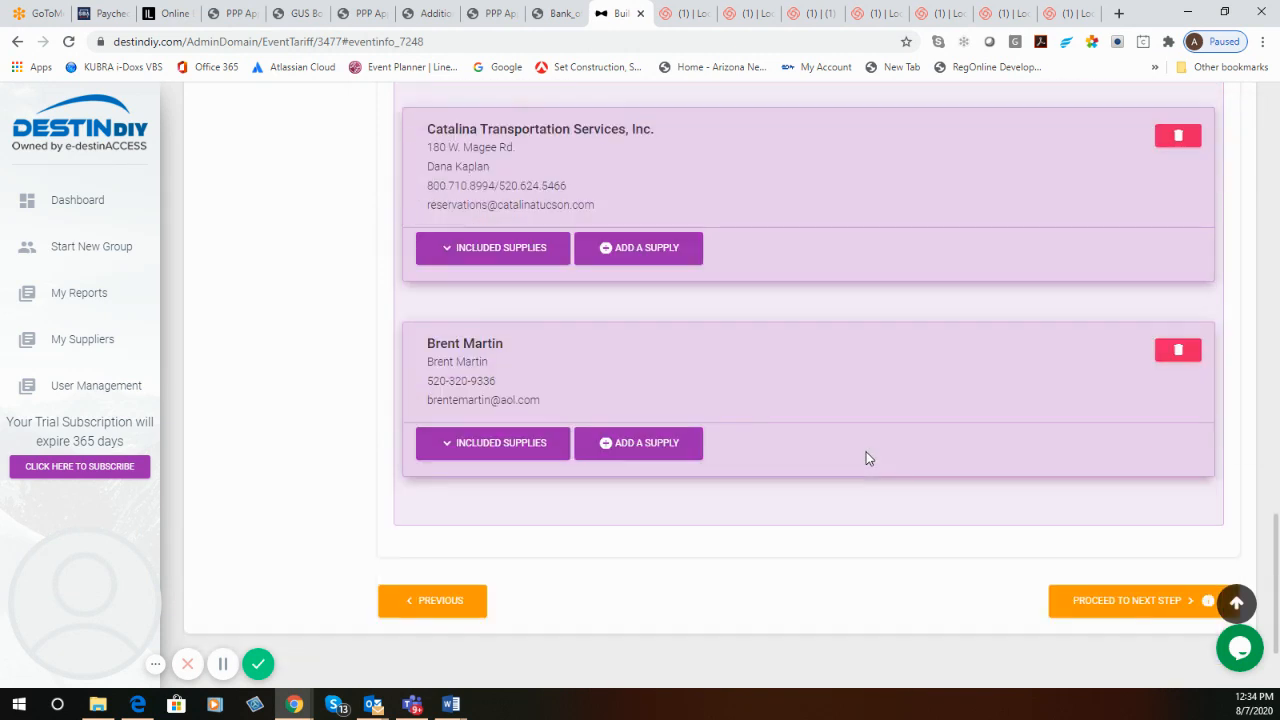
scroll(874, 496, "down", 1)
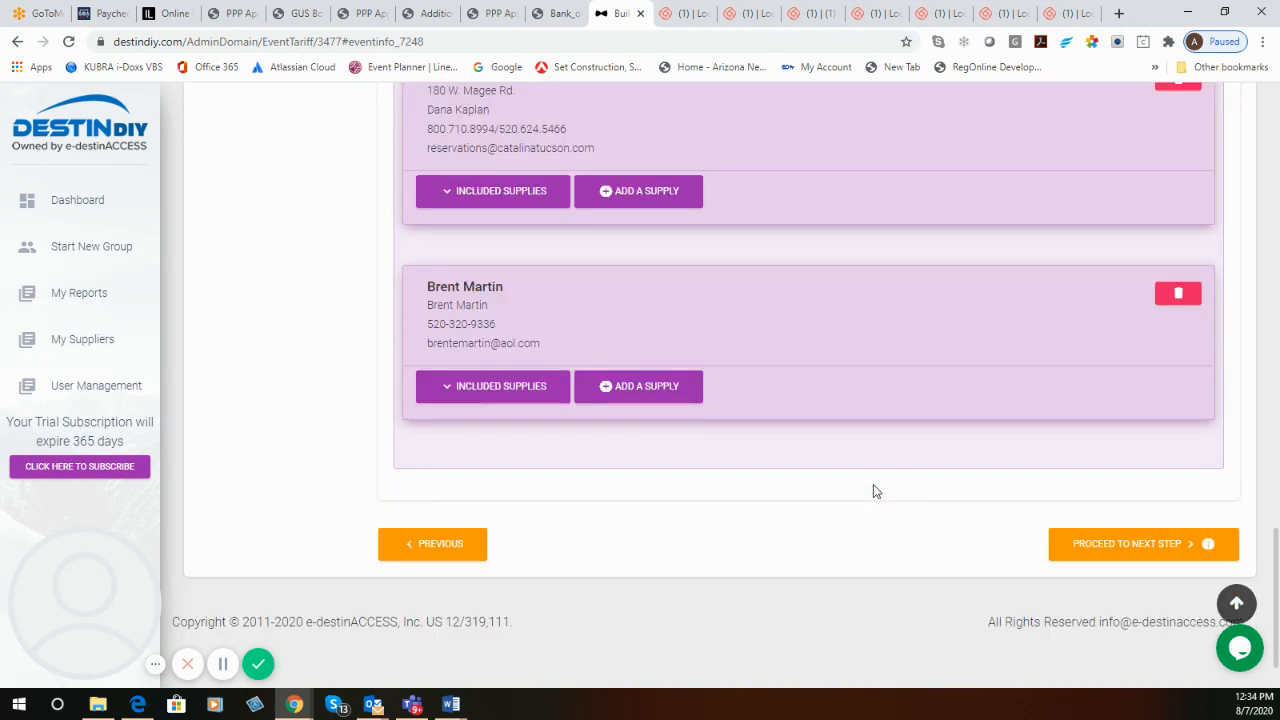
scroll(895, 505, "up", 15)
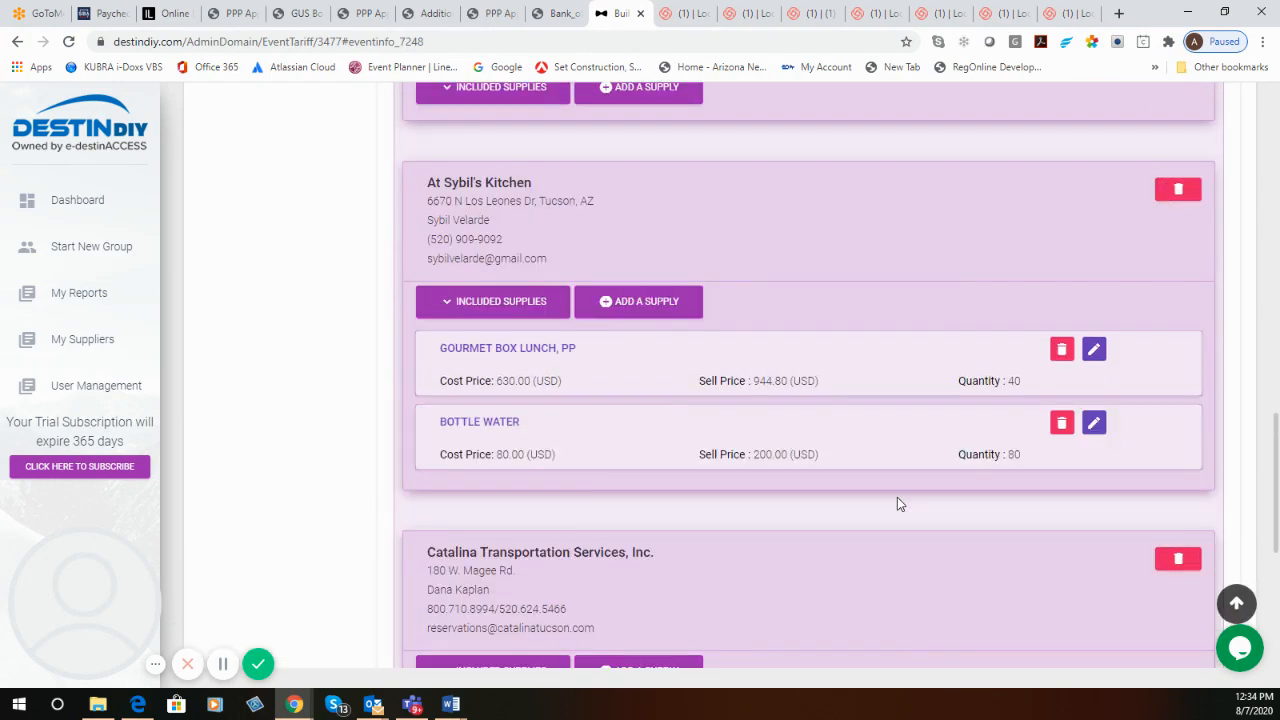
scroll(908, 507, "up", 5)
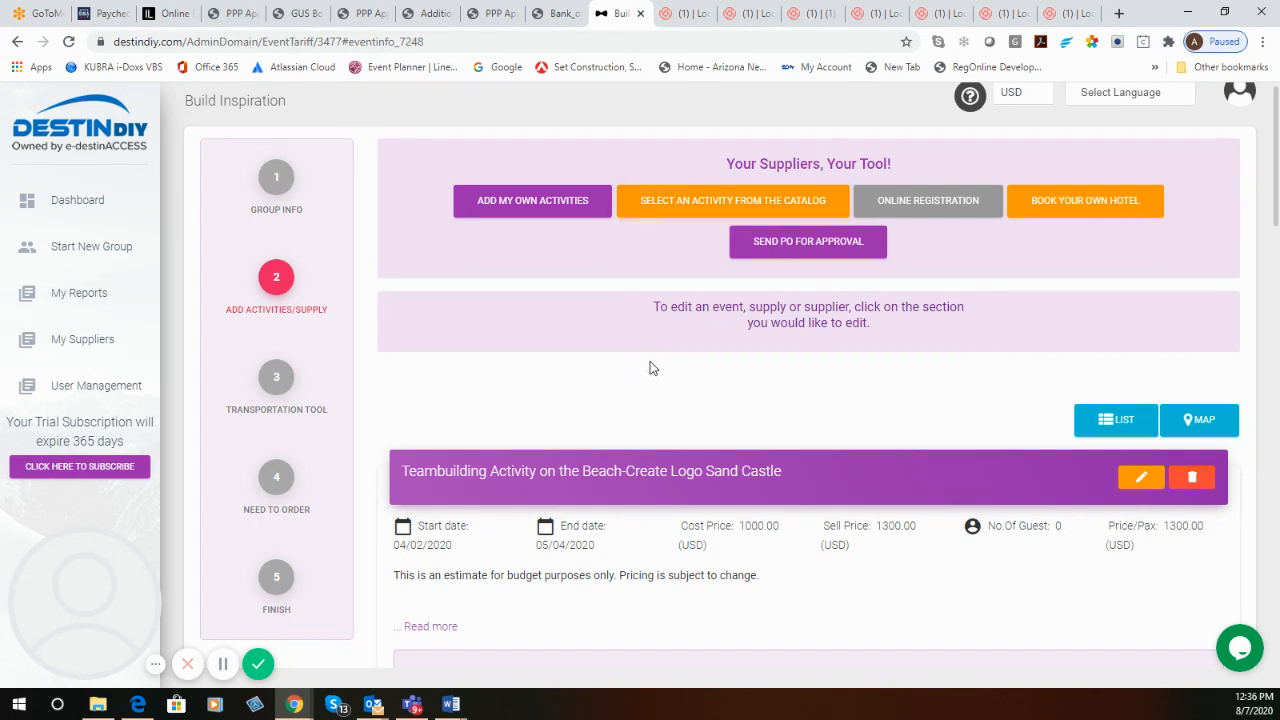
left_click(508, 213)
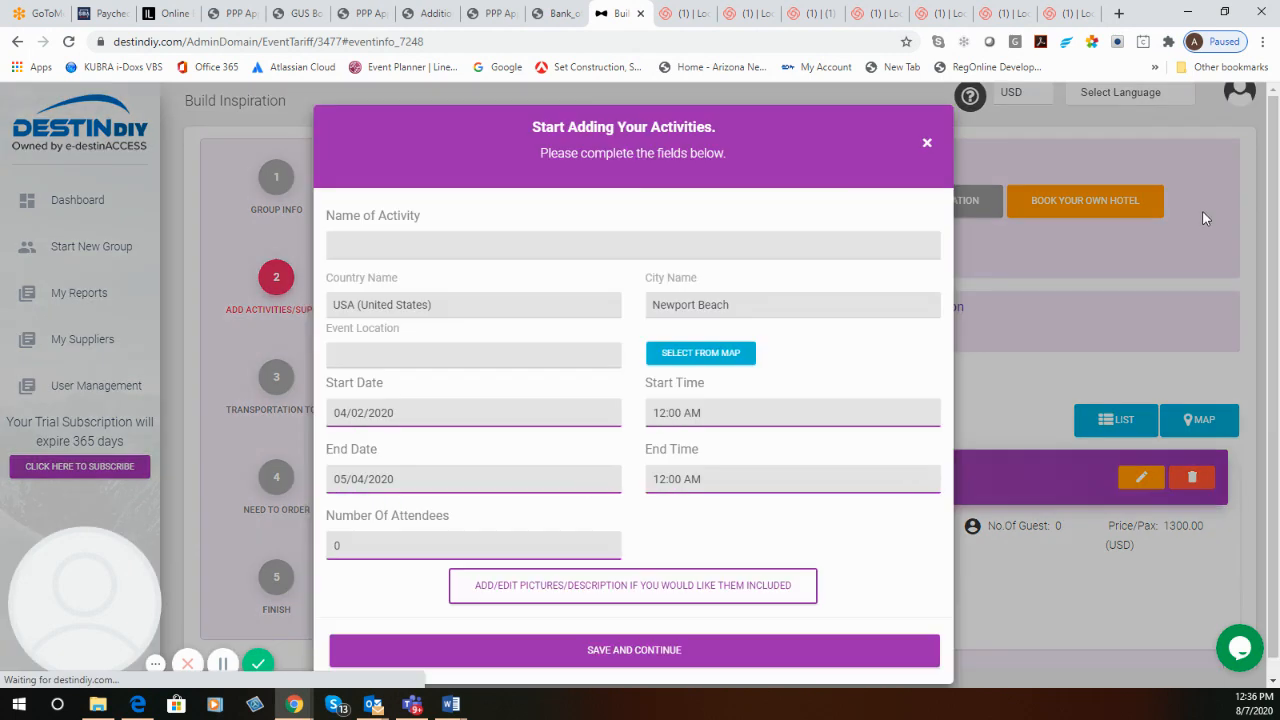
left_click(560, 246)
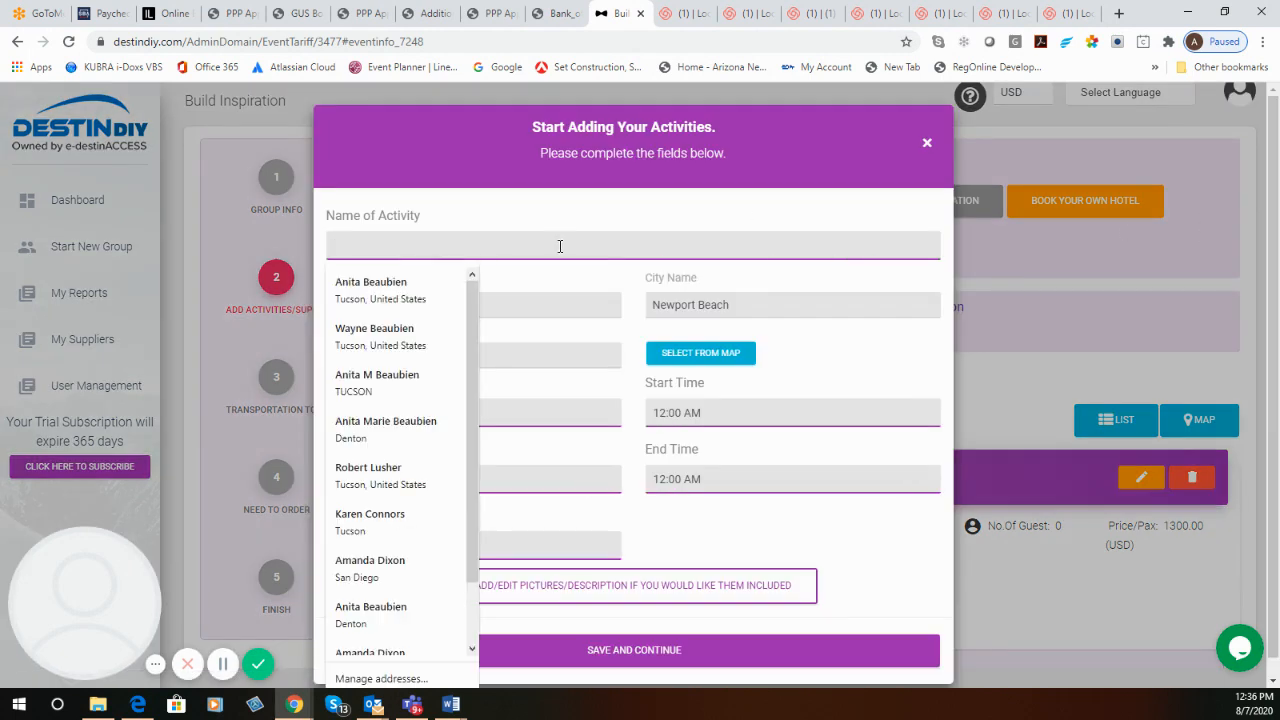
left_click(911, 368)
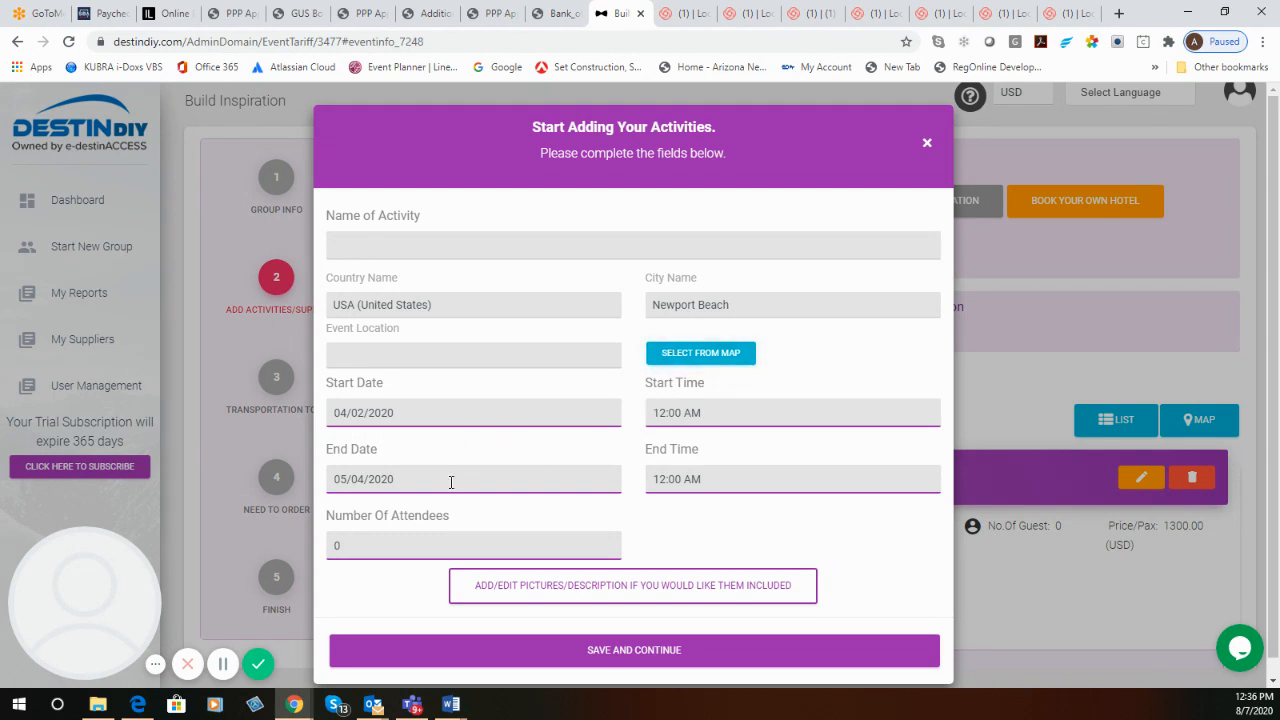
scroll(705, 450, "down", 1)
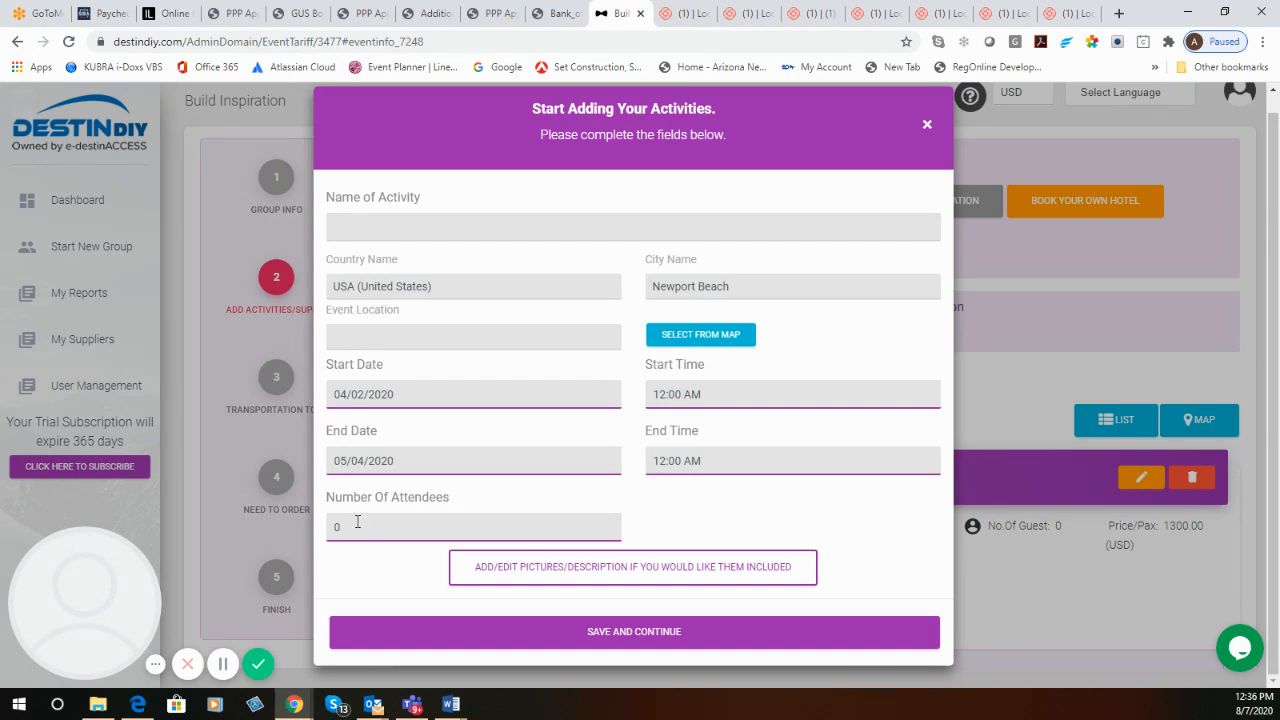
Expand the new activity form's pictures and description section and examine its HTML description, image upload and YouTube video code areas
left_click(620, 577)
scroll(815, 460, "down", 1)
scroll(805, 460, "down", 2)
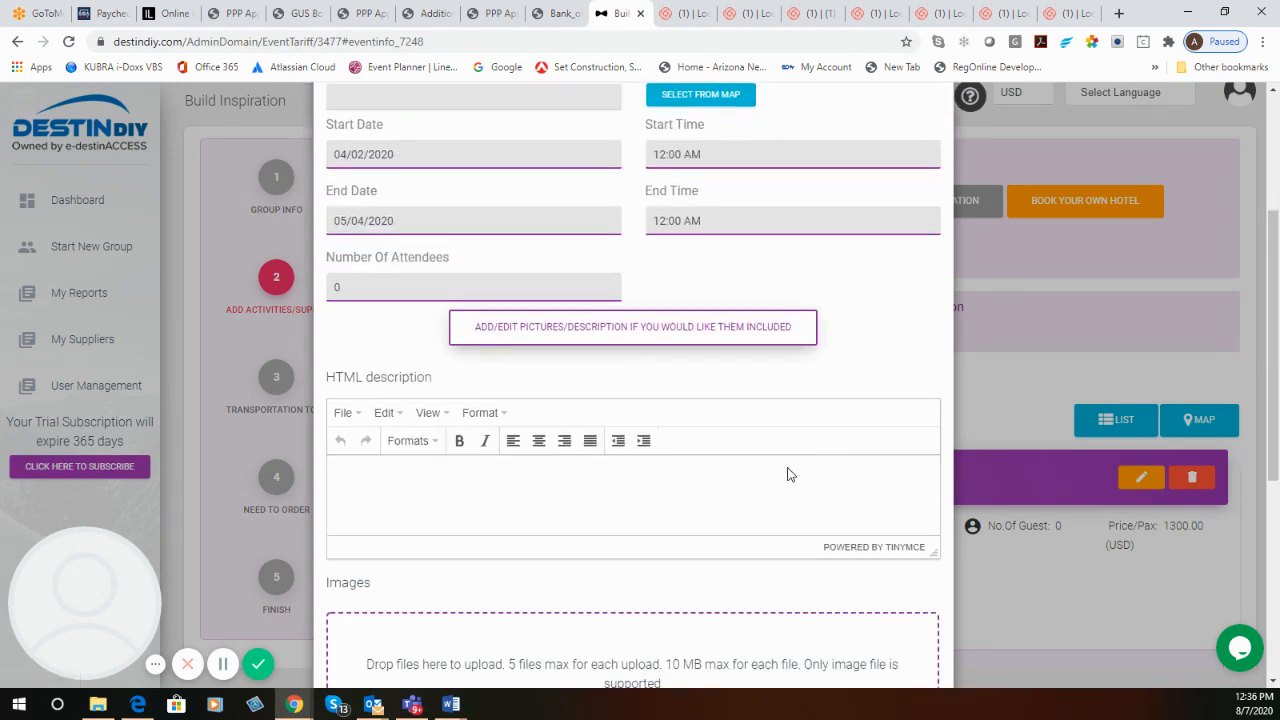
scroll(468, 500, "down", 2)
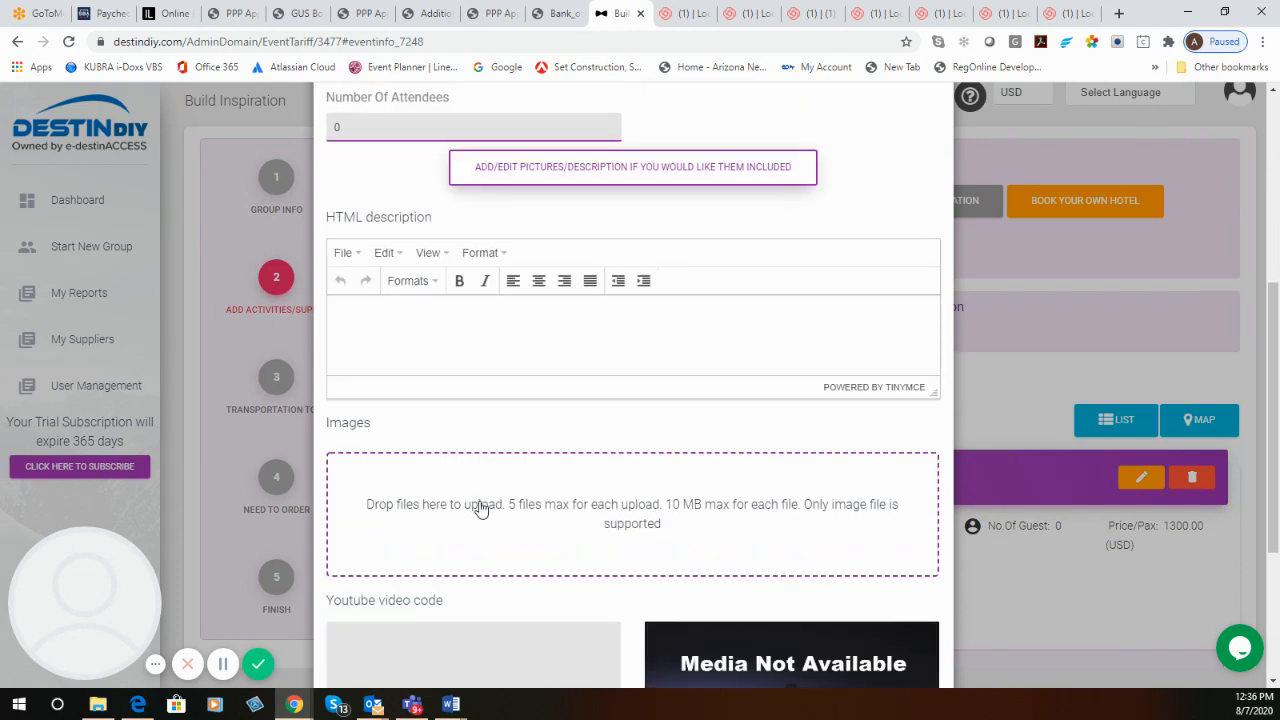
scroll(481, 509, "down", 1)
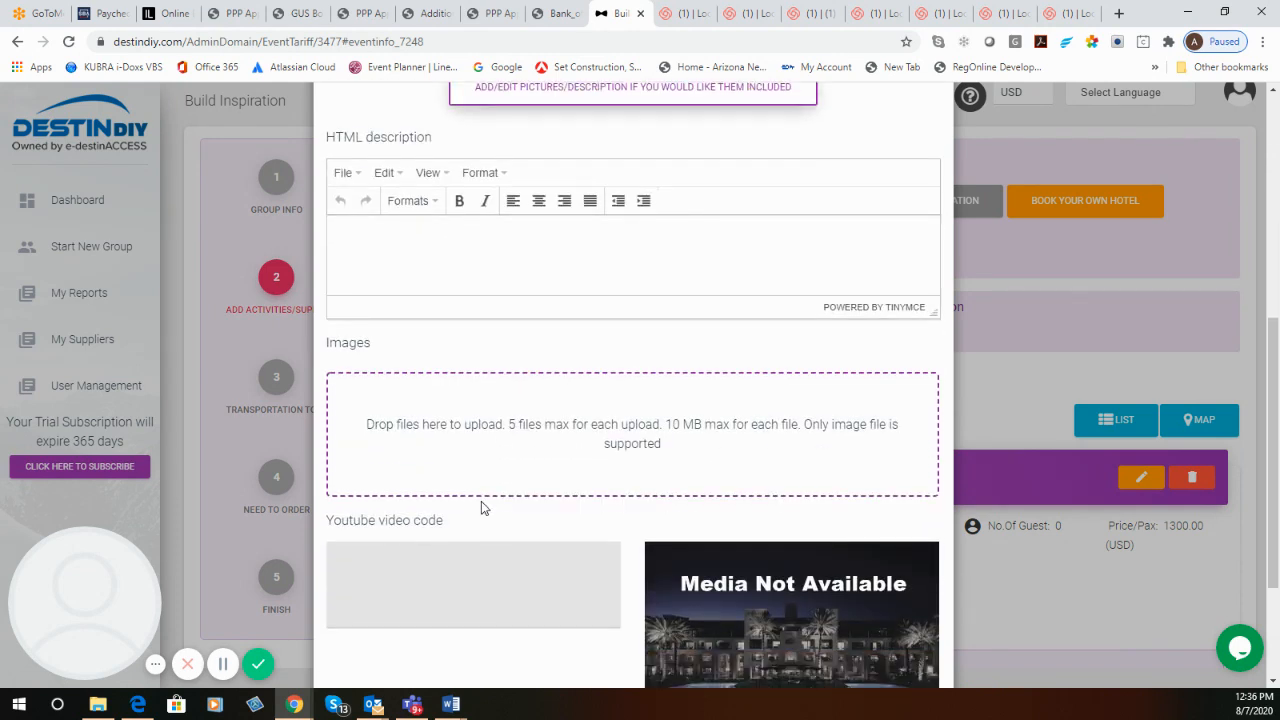
scroll(493, 497, "down", 1)
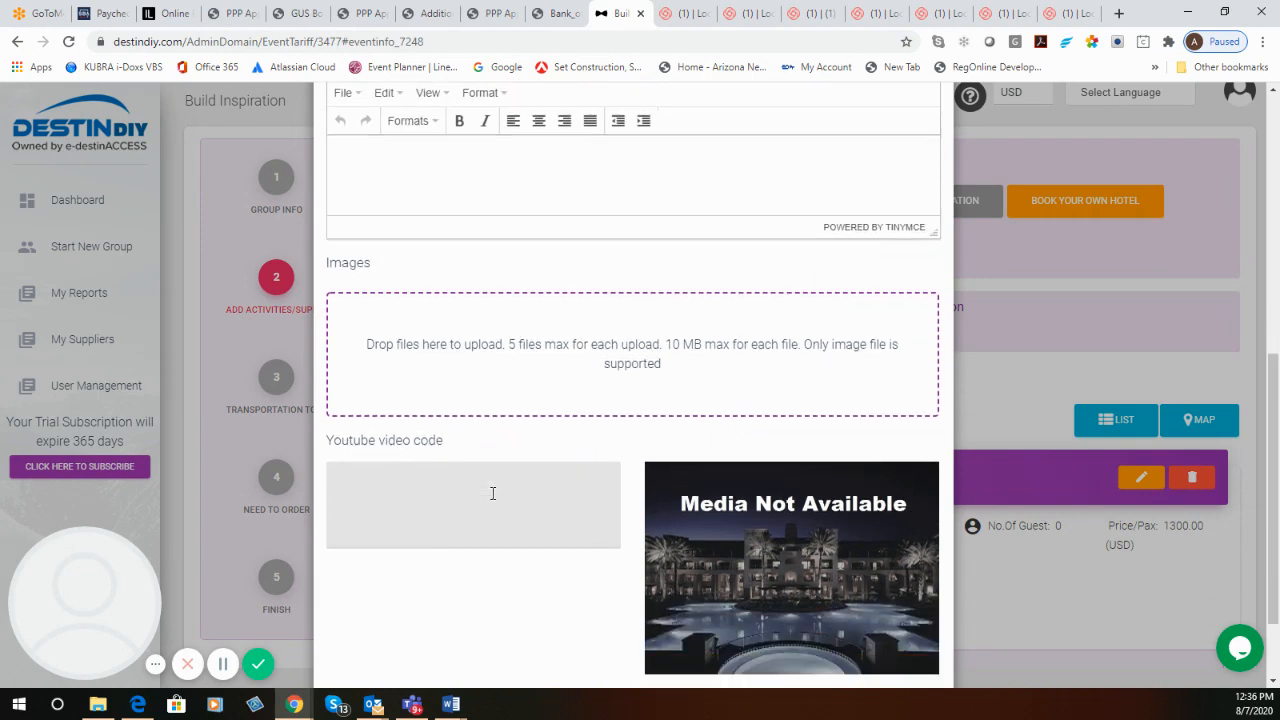
scroll(494, 500, "down", 1)
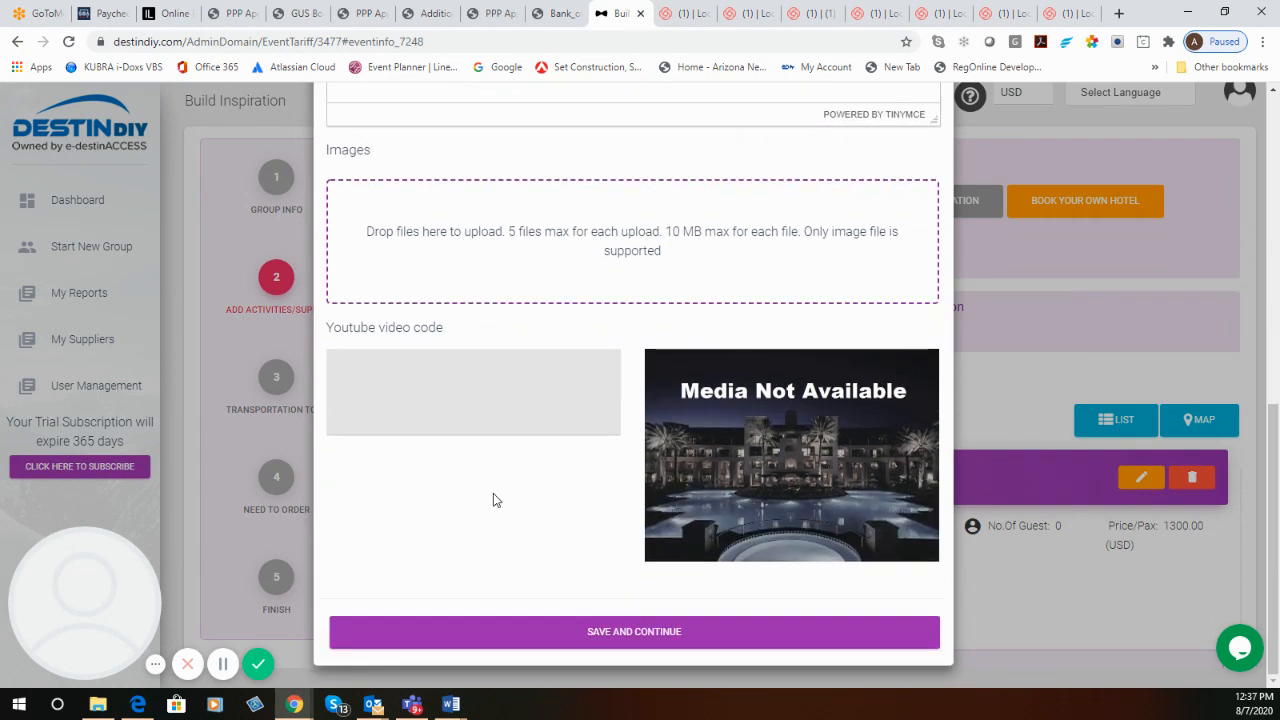
Close the own-activity form, then open the Need to Order stage and review the Teambuilding Company's vendor request and purchase order options
scroll(497, 498, "up", 8)
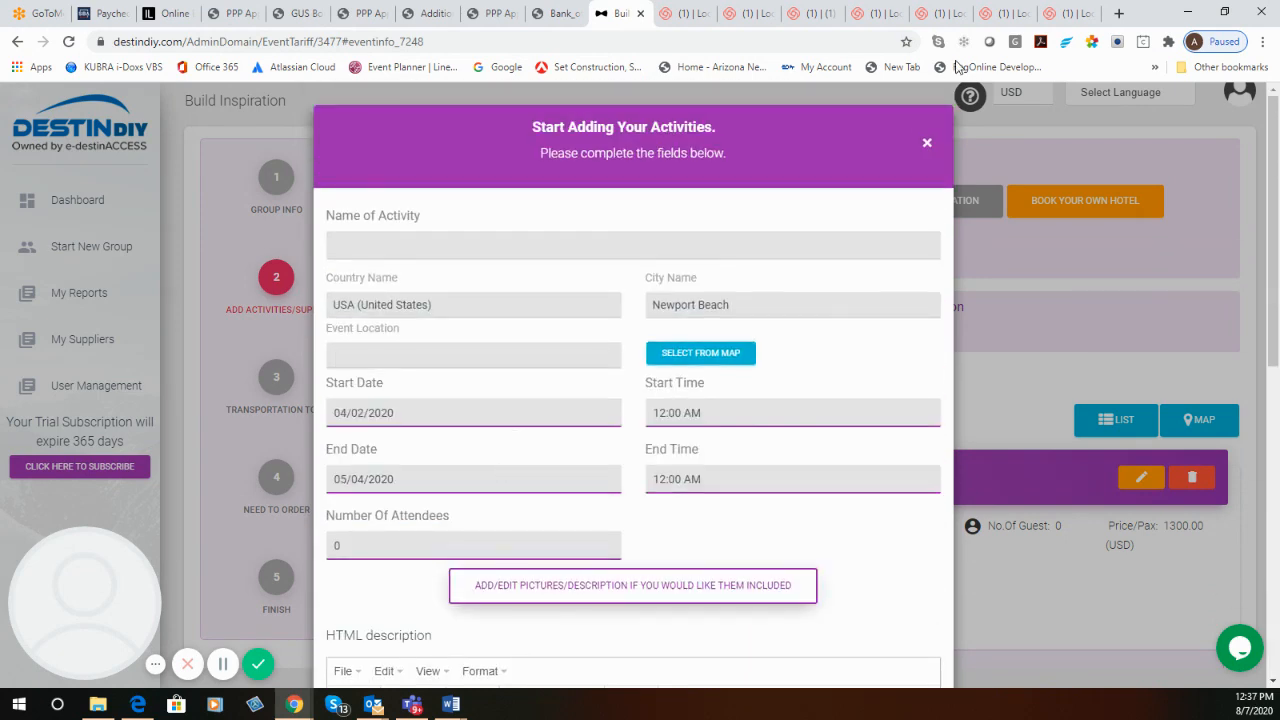
left_click(927, 145)
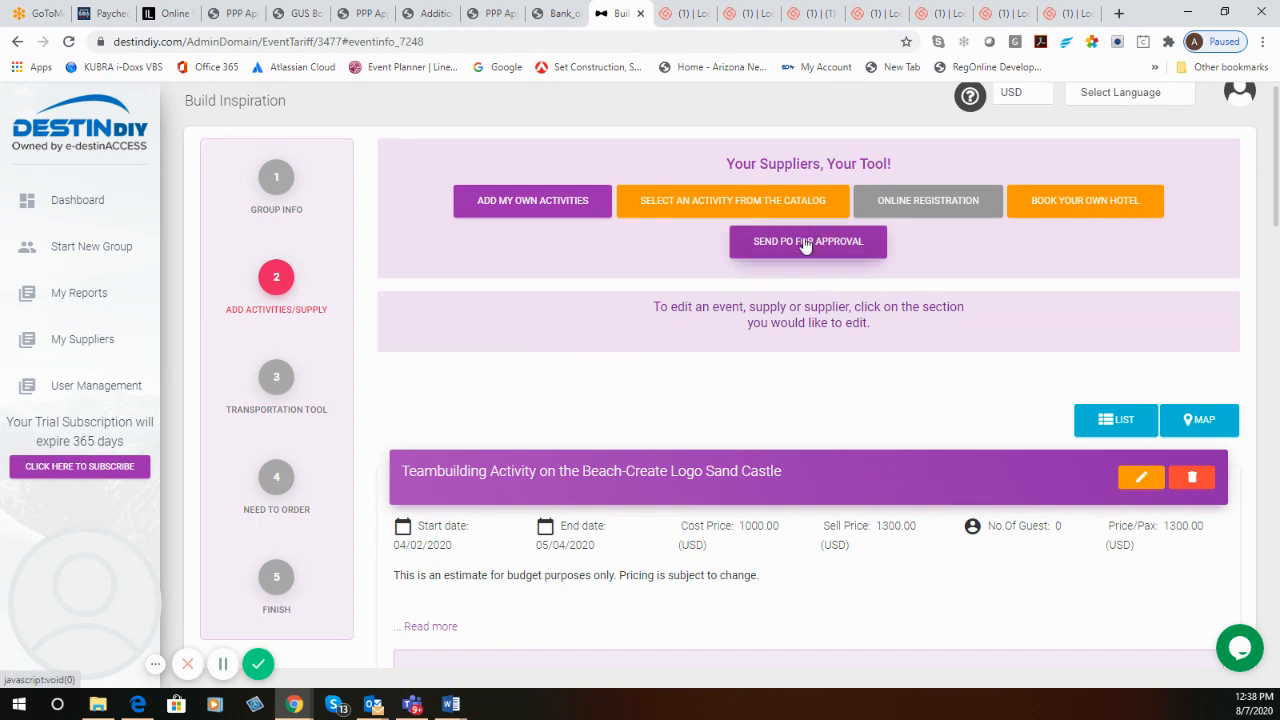
left_click(271, 482)
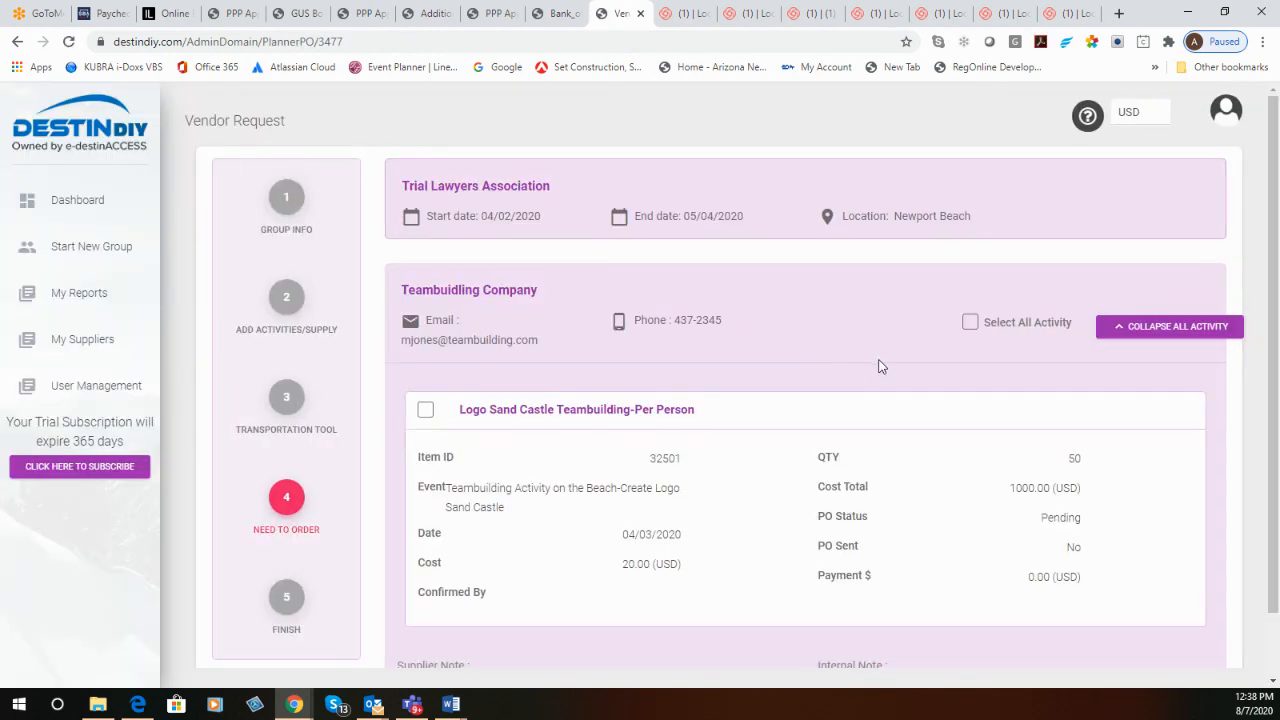
scroll(865, 394, "down", 1)
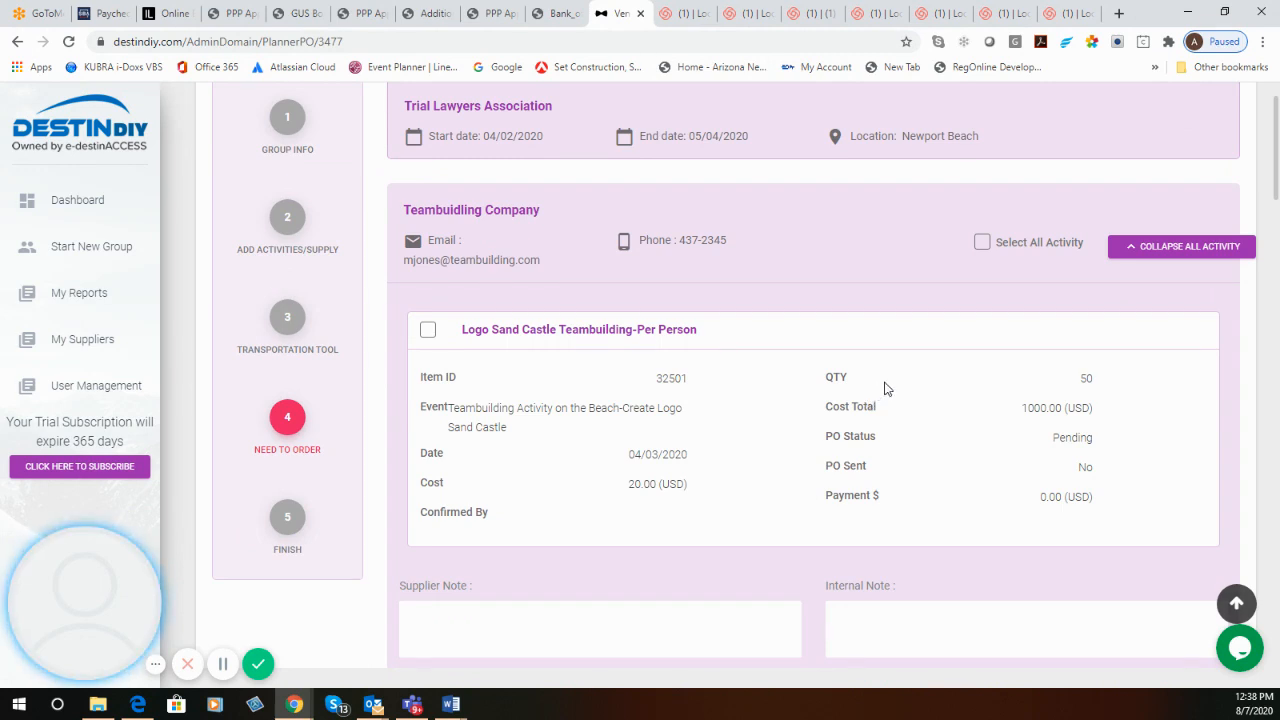
scroll(885, 388, "down", 2)
scroll(885, 388, "up", 1)
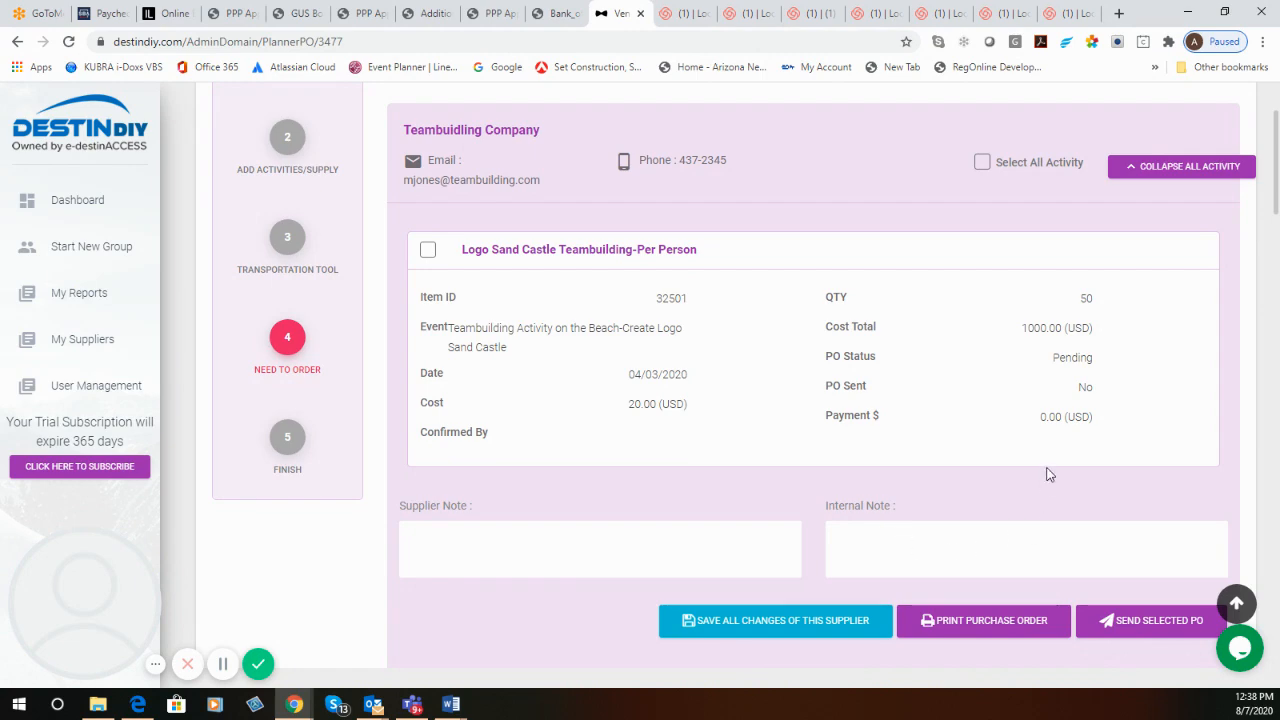
scroll(743, 166, "down", 2)
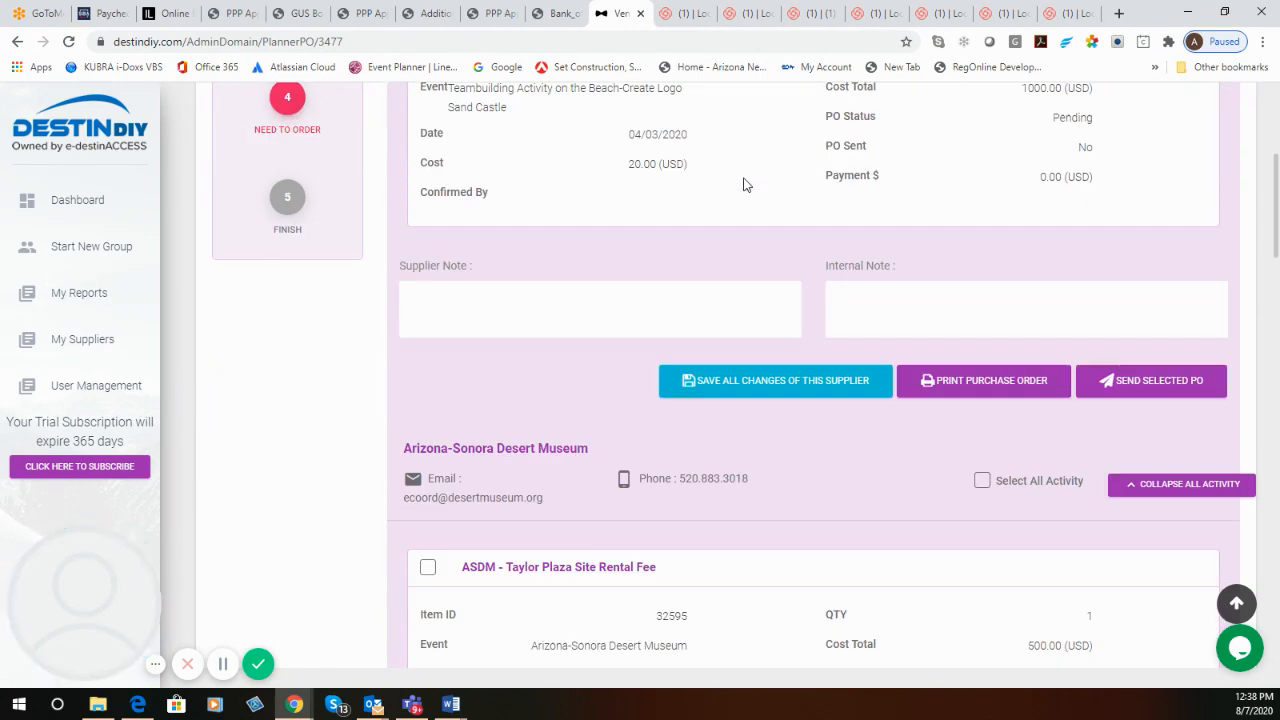
scroll(743, 184, "up", 3)
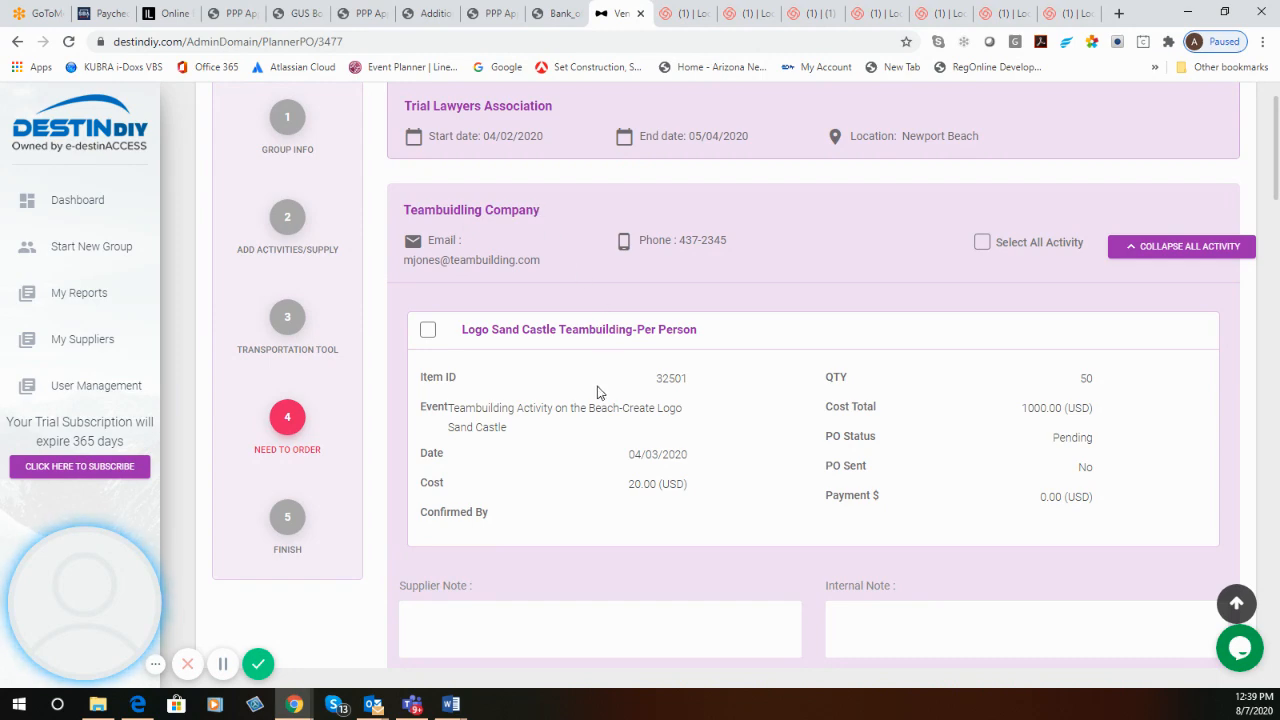
Look through the vendor requests of the remaining suppliers, including the Arizona-Sonora Desert Museum and the Gourmet Box Lunch supplier
scroll(600, 390, "down", 4)
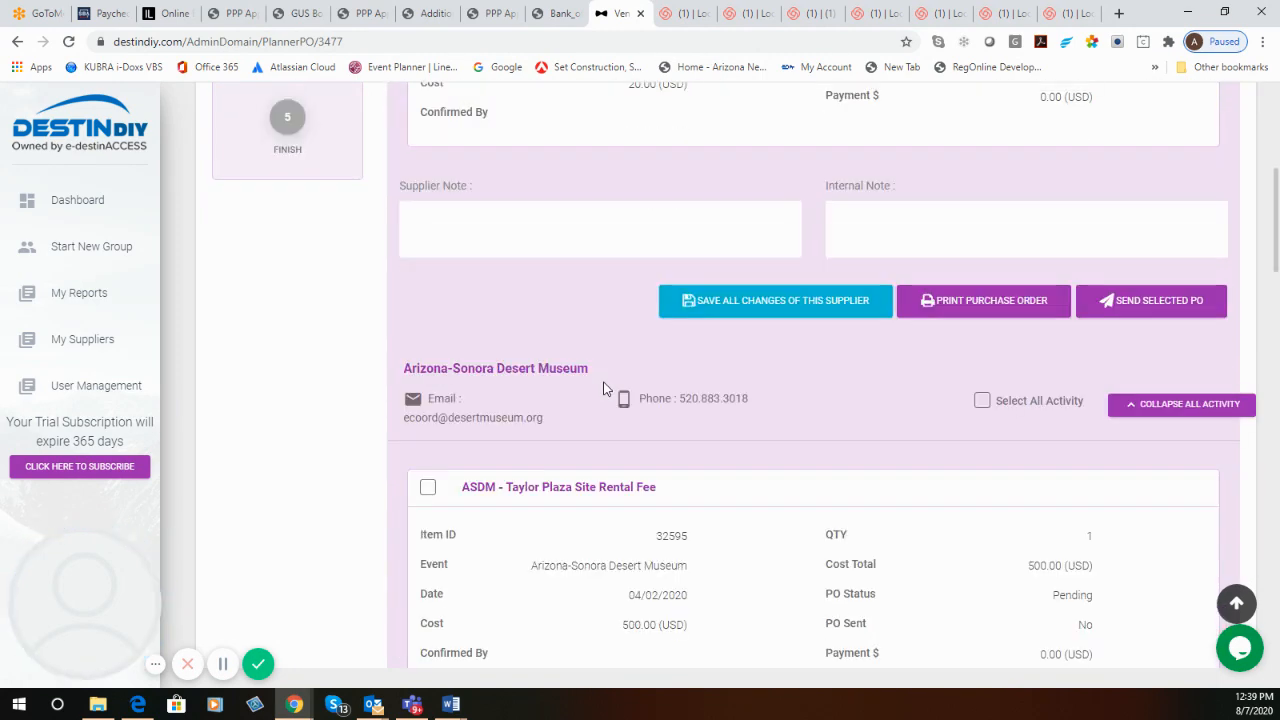
scroll(605, 387, "down", 2)
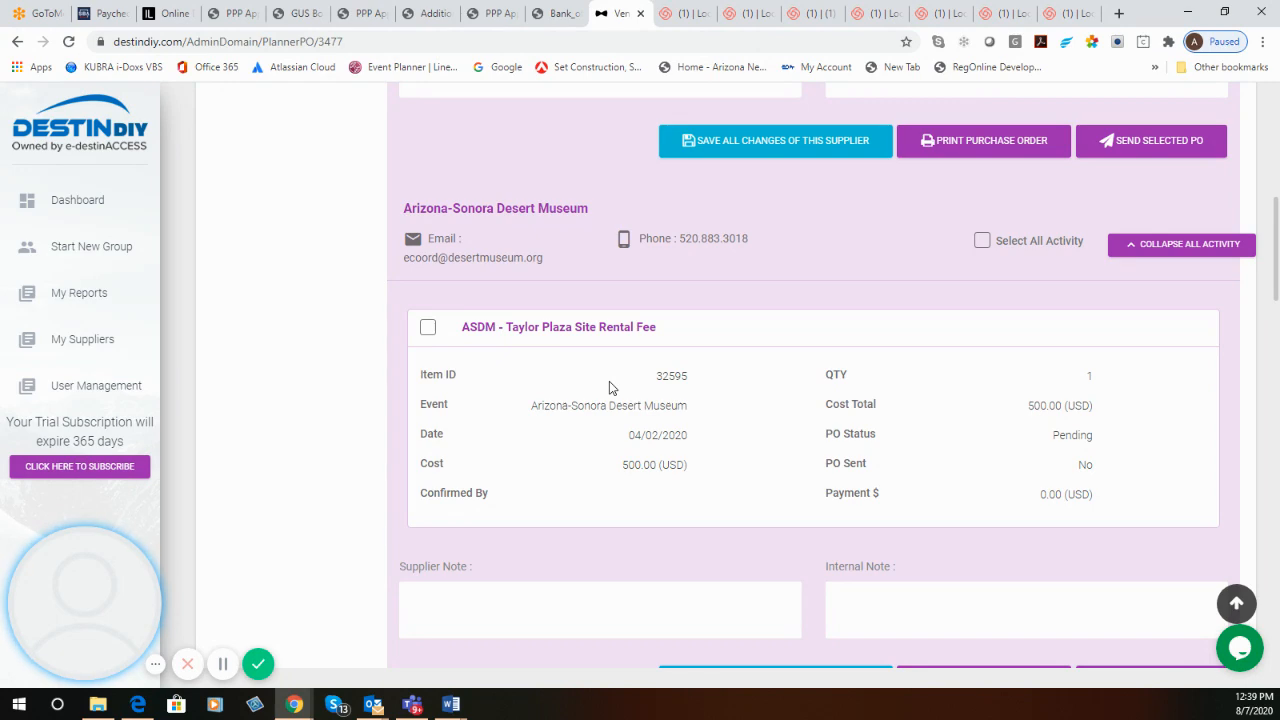
scroll(612, 388, "down", 3)
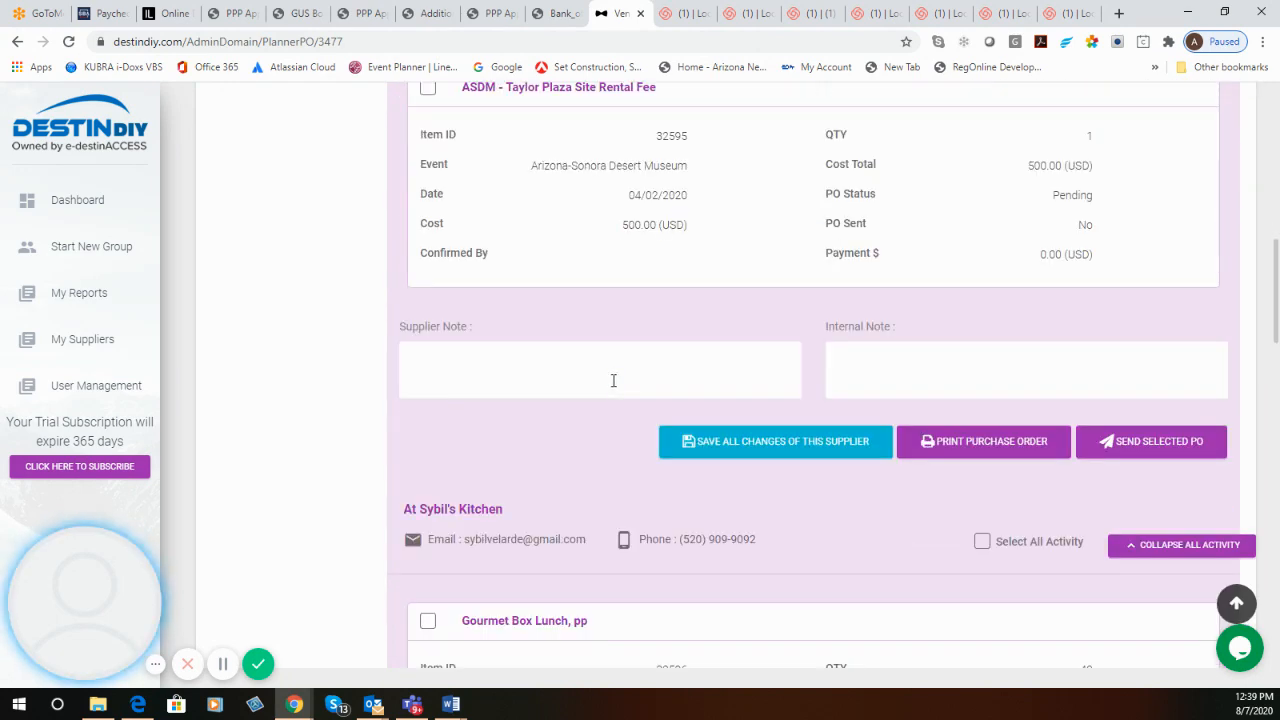
scroll(612, 383, "down", 5)
scroll(630, 363, "up", 12)
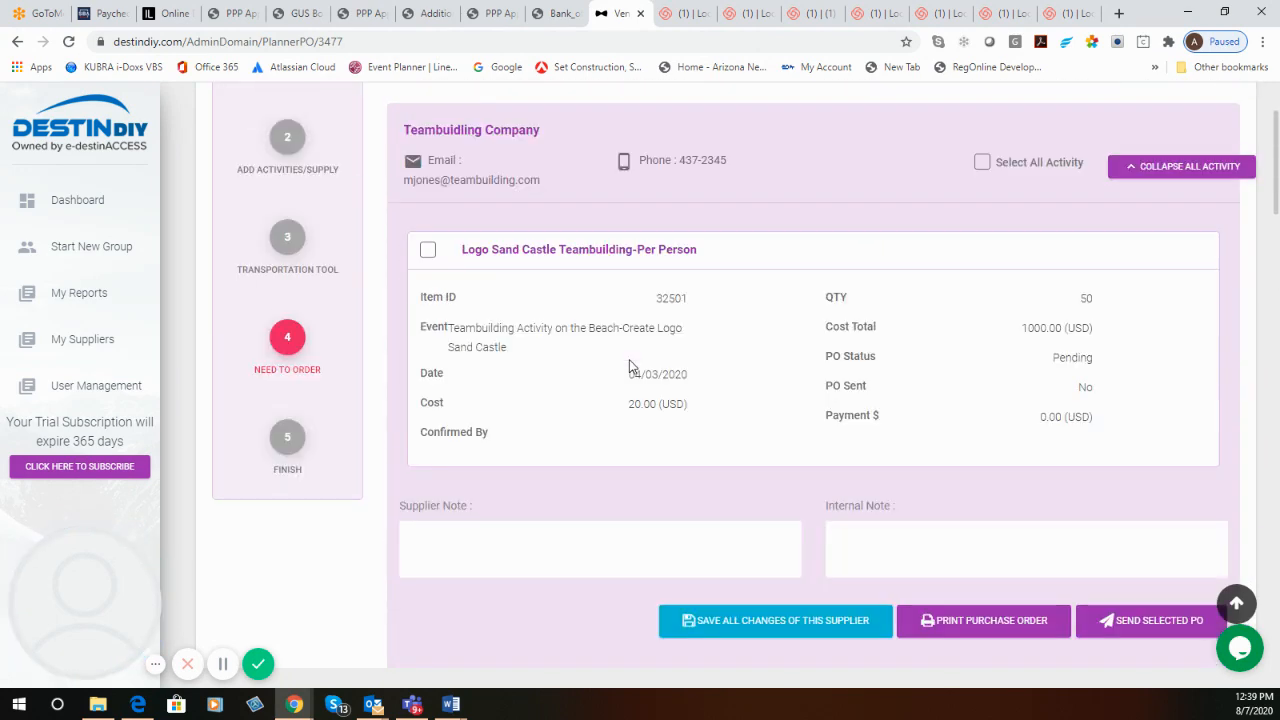
scroll(629, 367, "up", 2)
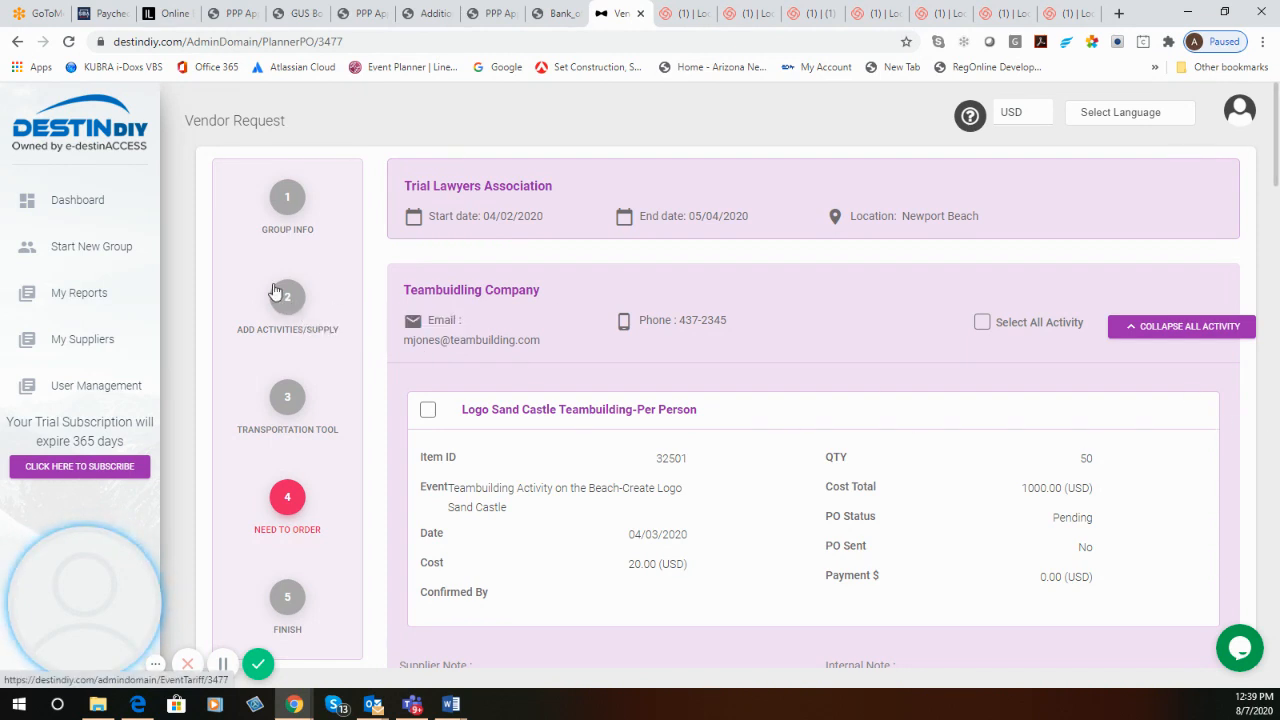
Open the proposal options from the Finish stage, including Block Payment and excluding Program Total
scroll(281, 293, "down", 2)
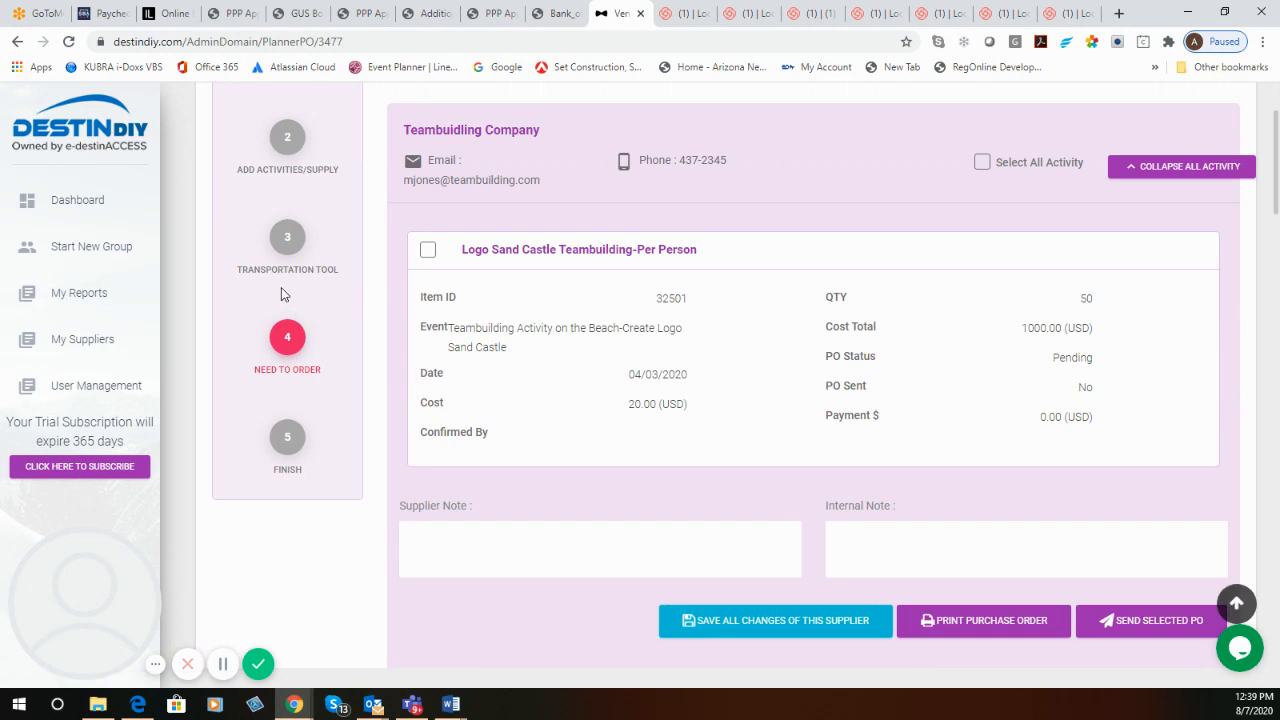
left_click(290, 438)
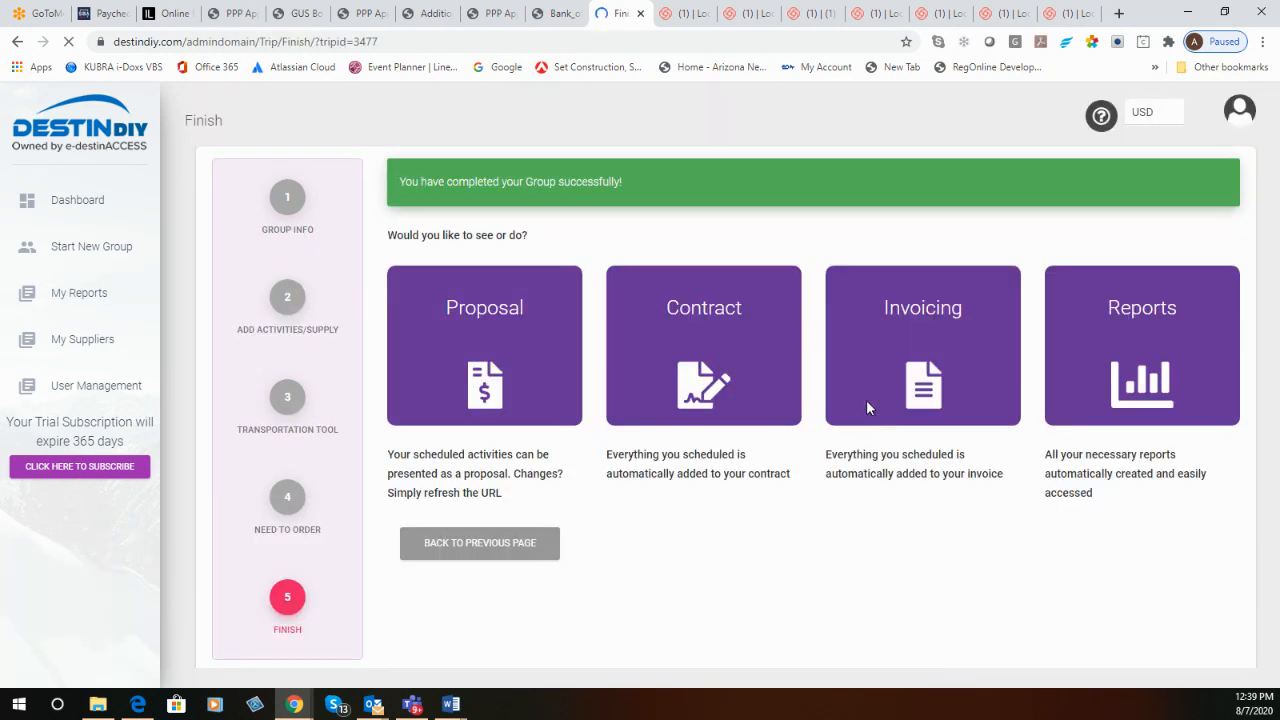
left_click(462, 327)
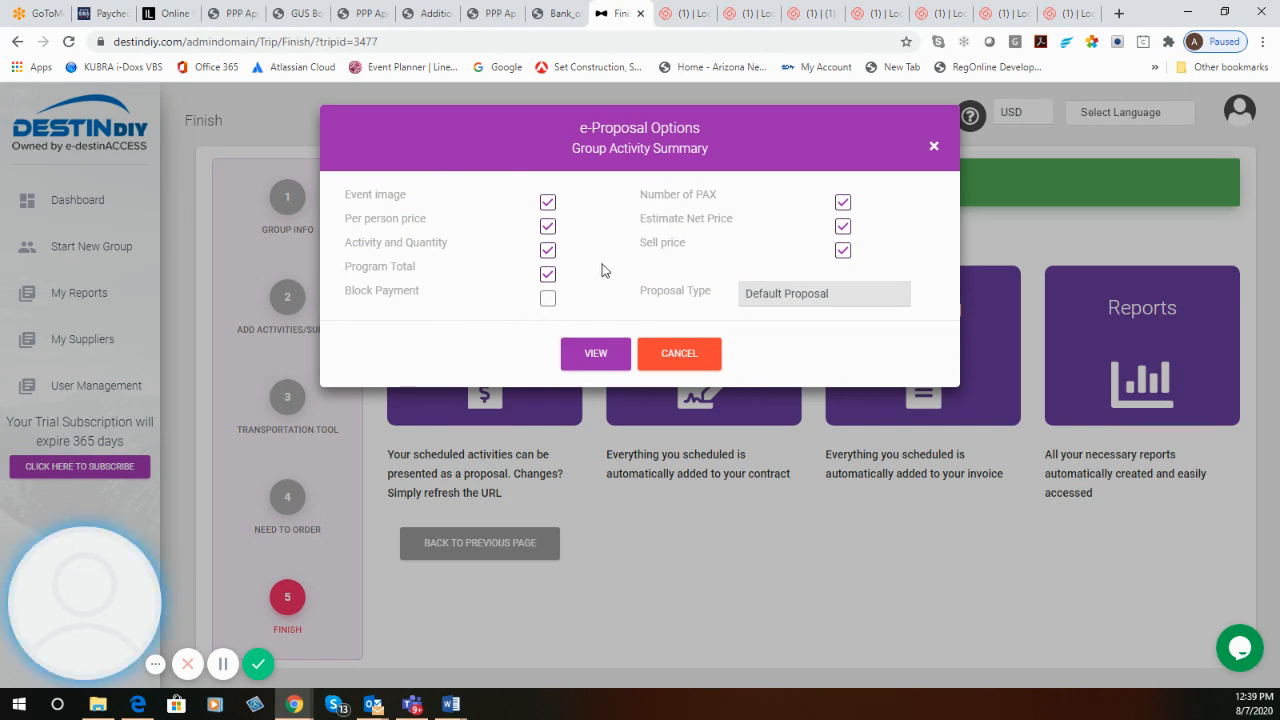
left_click(547, 300)
left_click(548, 278)
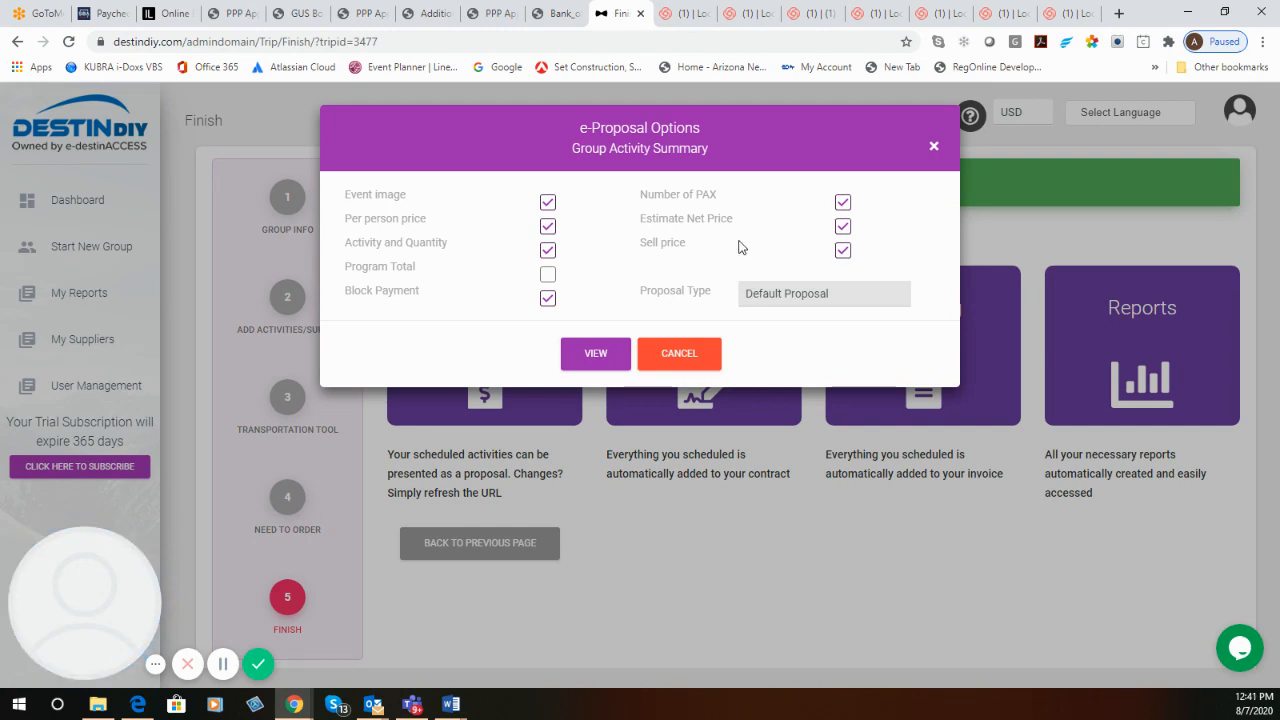
Check the available proposal types, keep Default Proposal, and view the generated proposal
left_click(849, 293)
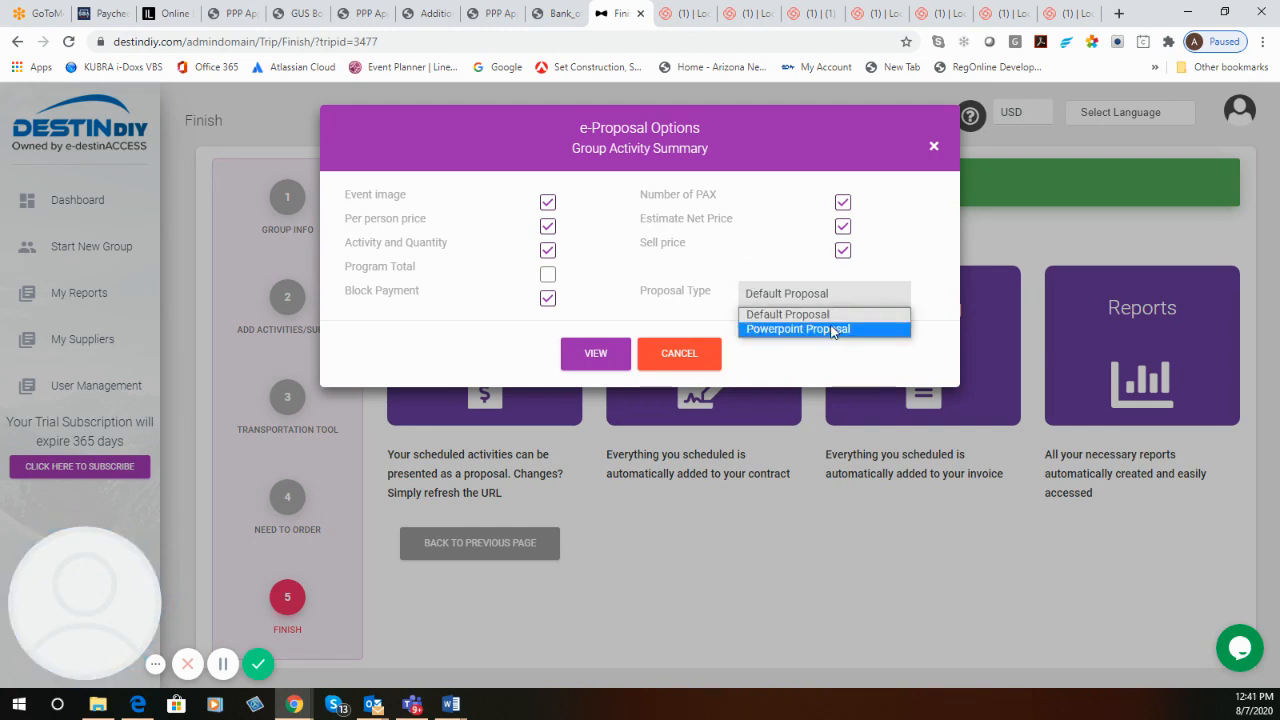
left_click(820, 294)
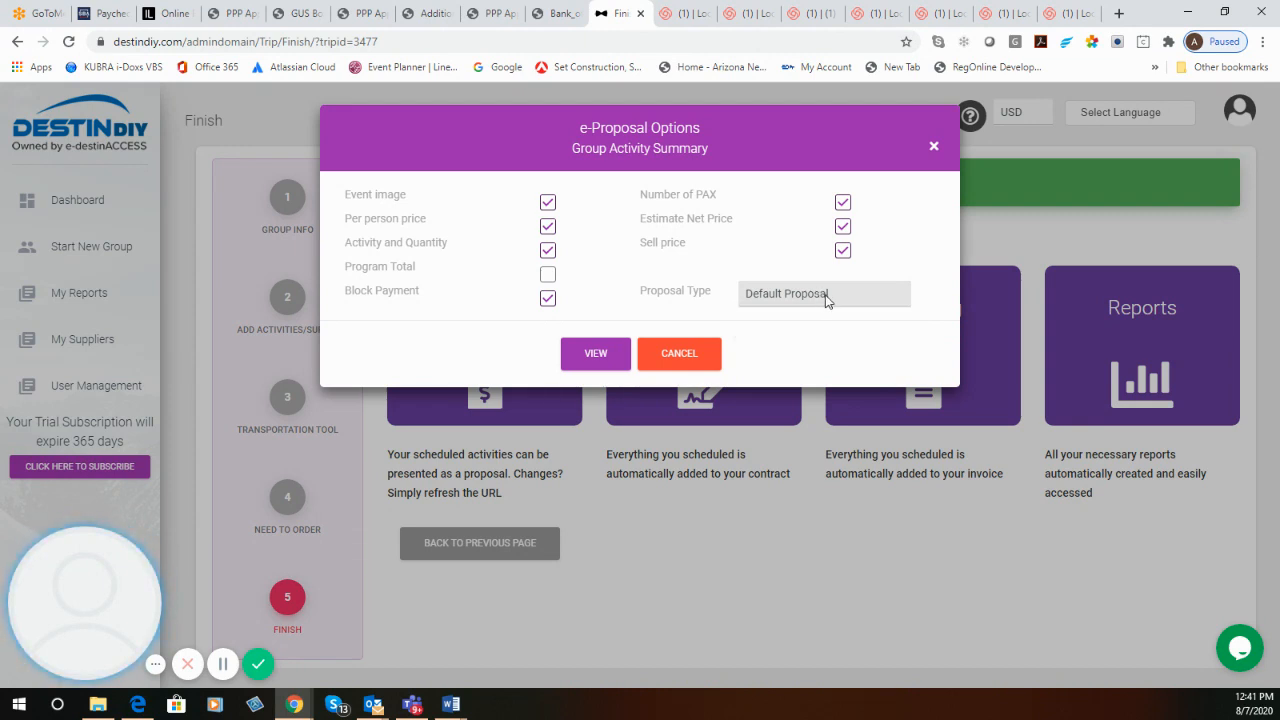
left_click(594, 354)
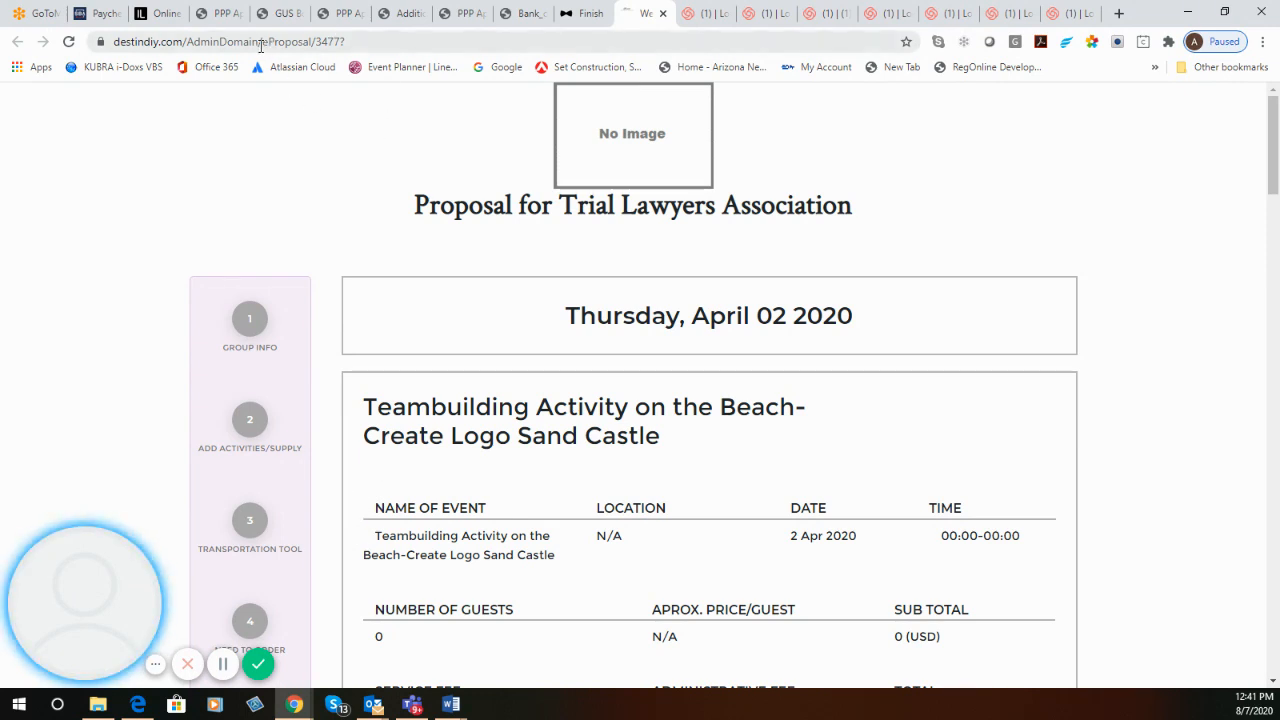
Review the proposal's teambuilding activity on the beach and expand its supplies
scroll(466, 437, "down", 2)
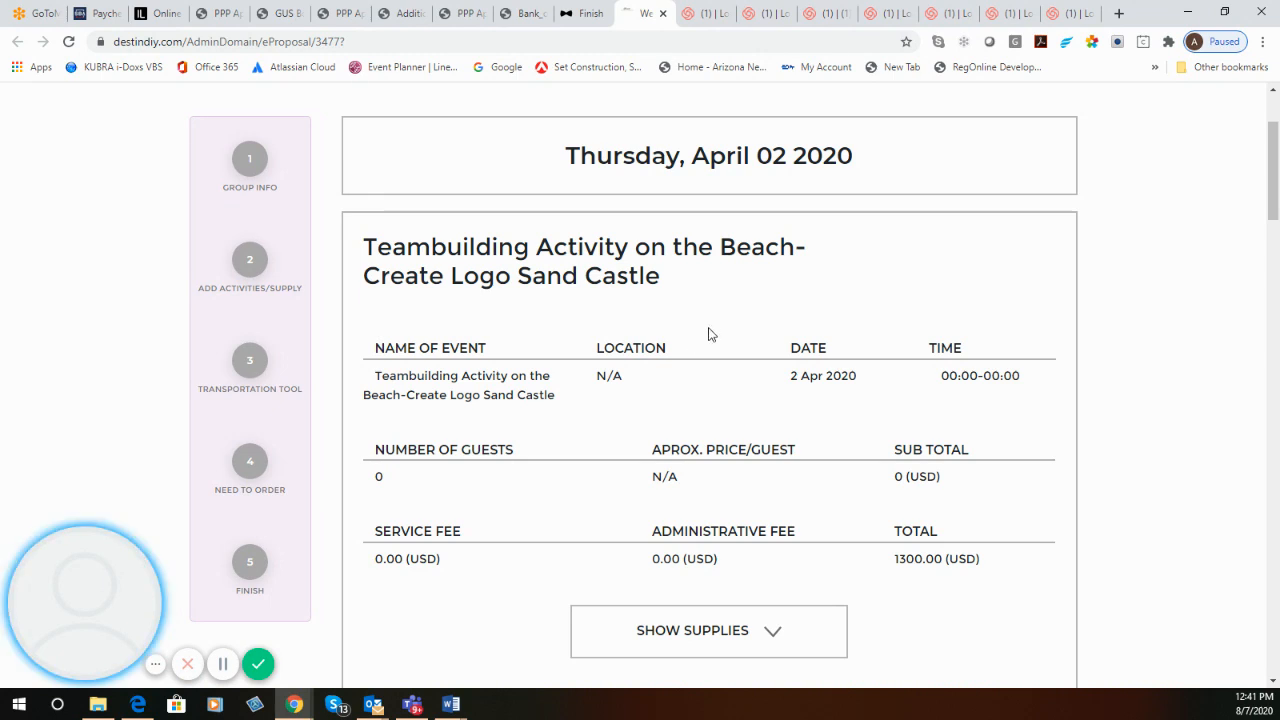
scroll(514, 334, "down", 2)
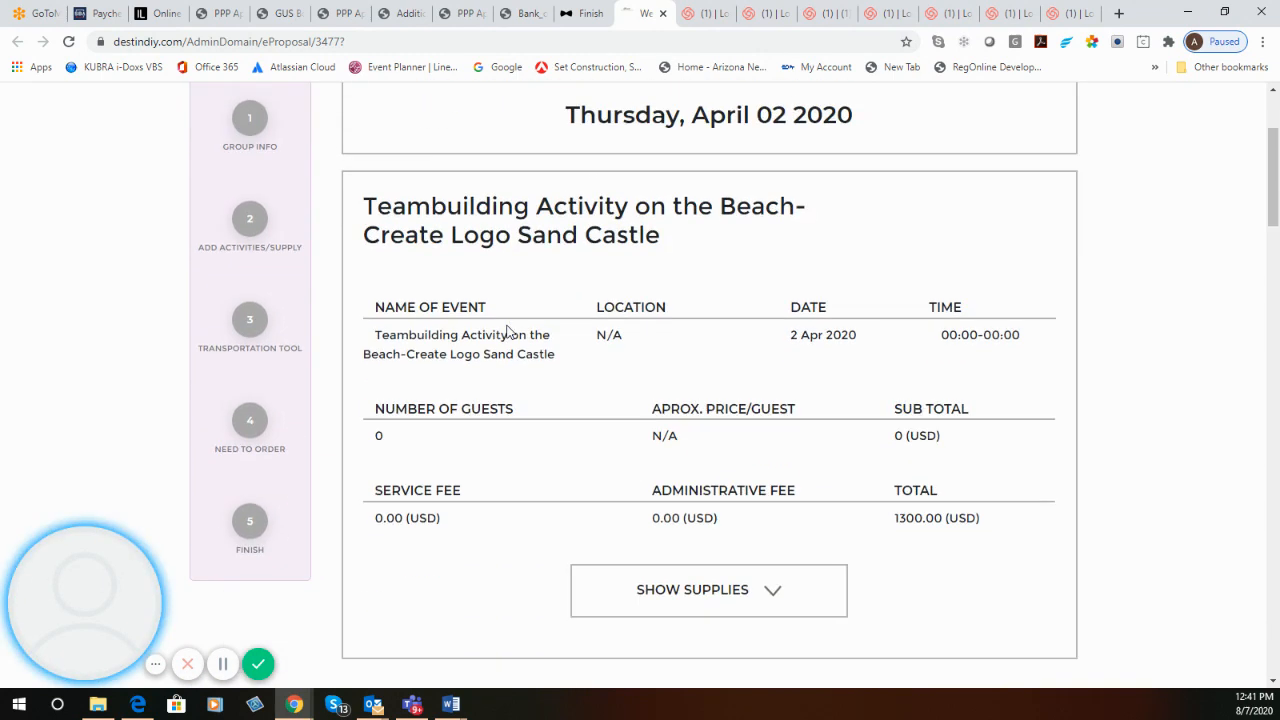
left_click(777, 480)
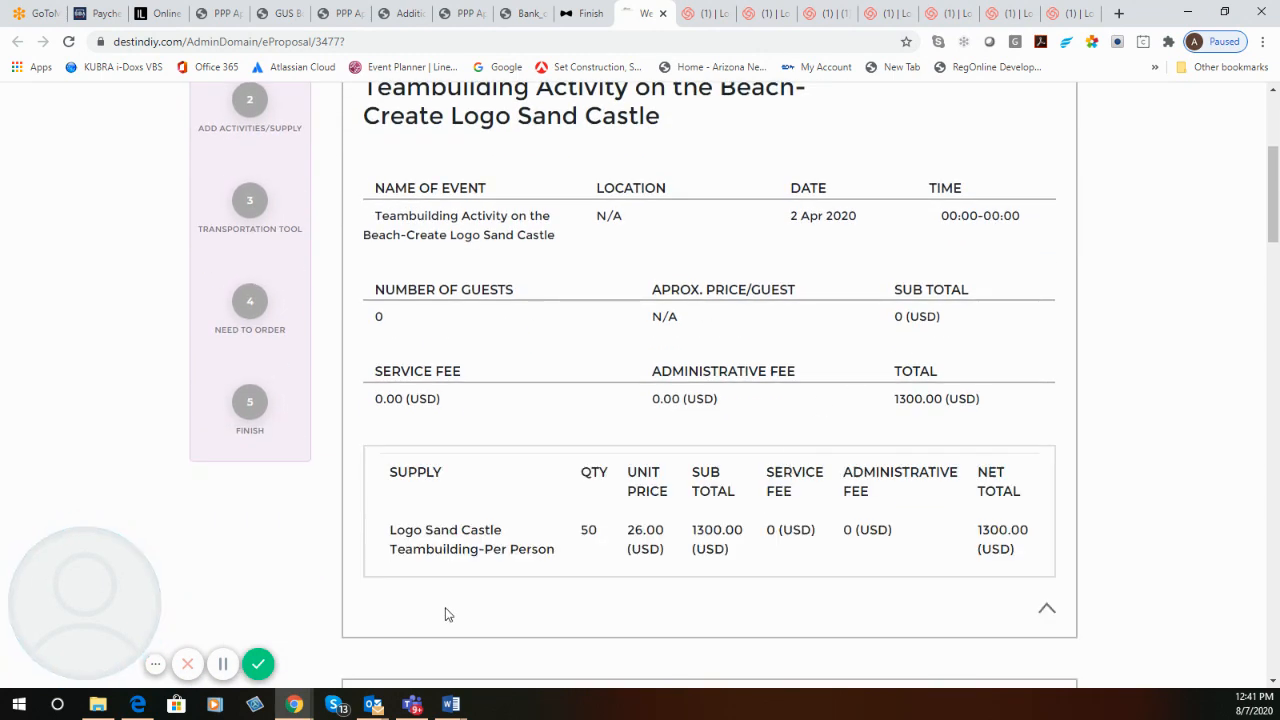
Browse the Arizona-Sonora Desert Museum section's image carousel in the proposal through to its video
scroll(623, 455, "down", 4)
scroll(625, 395, "down", 1)
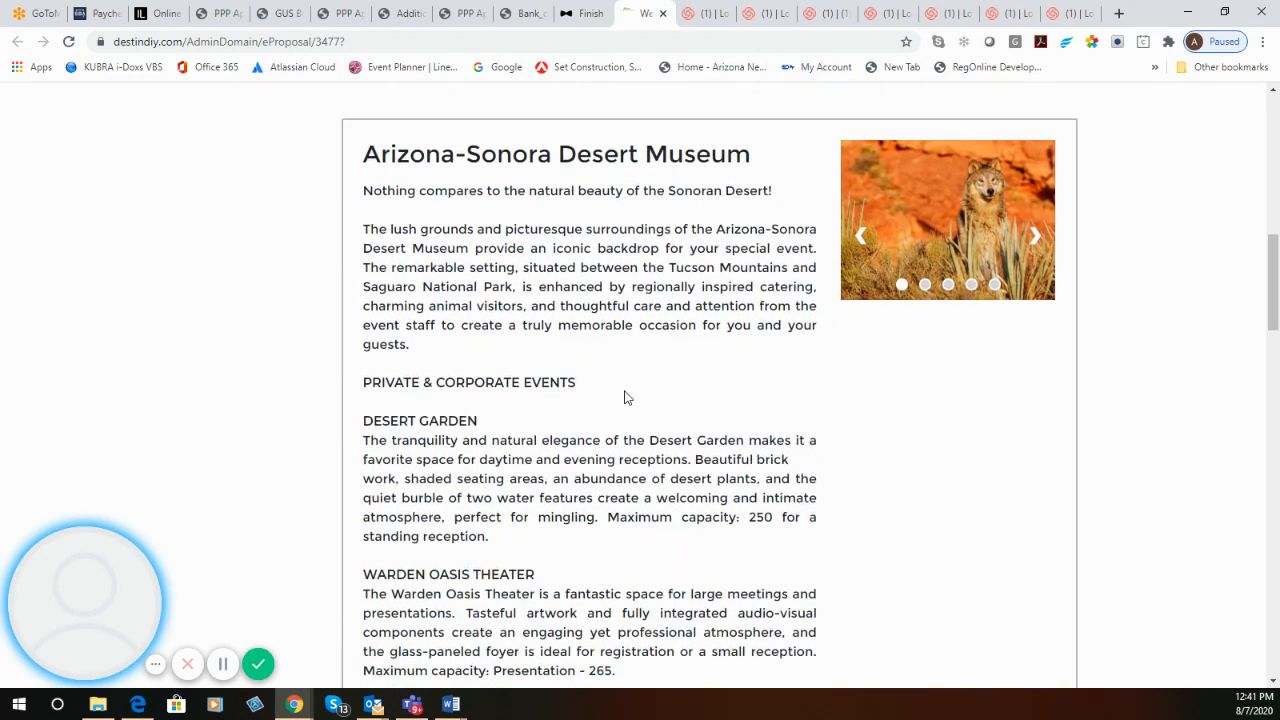
left_click(1034, 238)
left_click(1034, 238)
left_click(1034, 238)
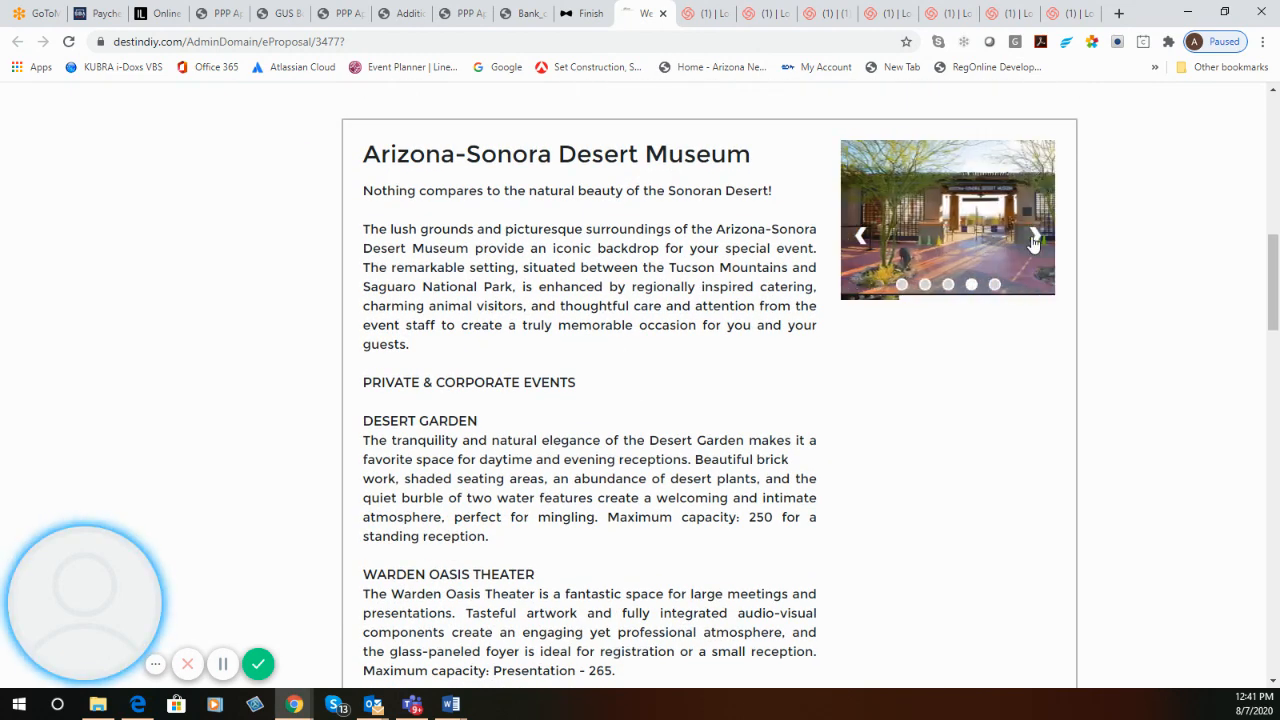
left_click(1034, 238)
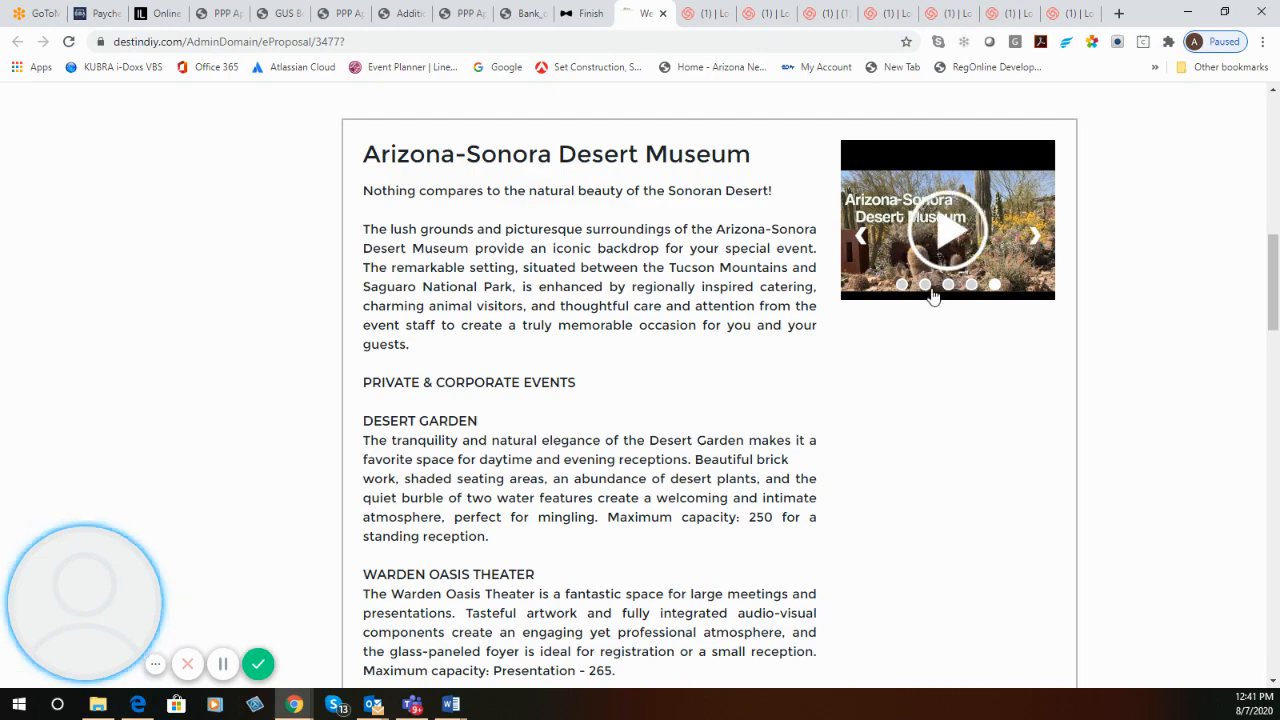
Read through the museum's description in the proposal and expand the supplies of that activity
scroll(728, 390, "down", 5)
scroll(724, 390, "down", 15)
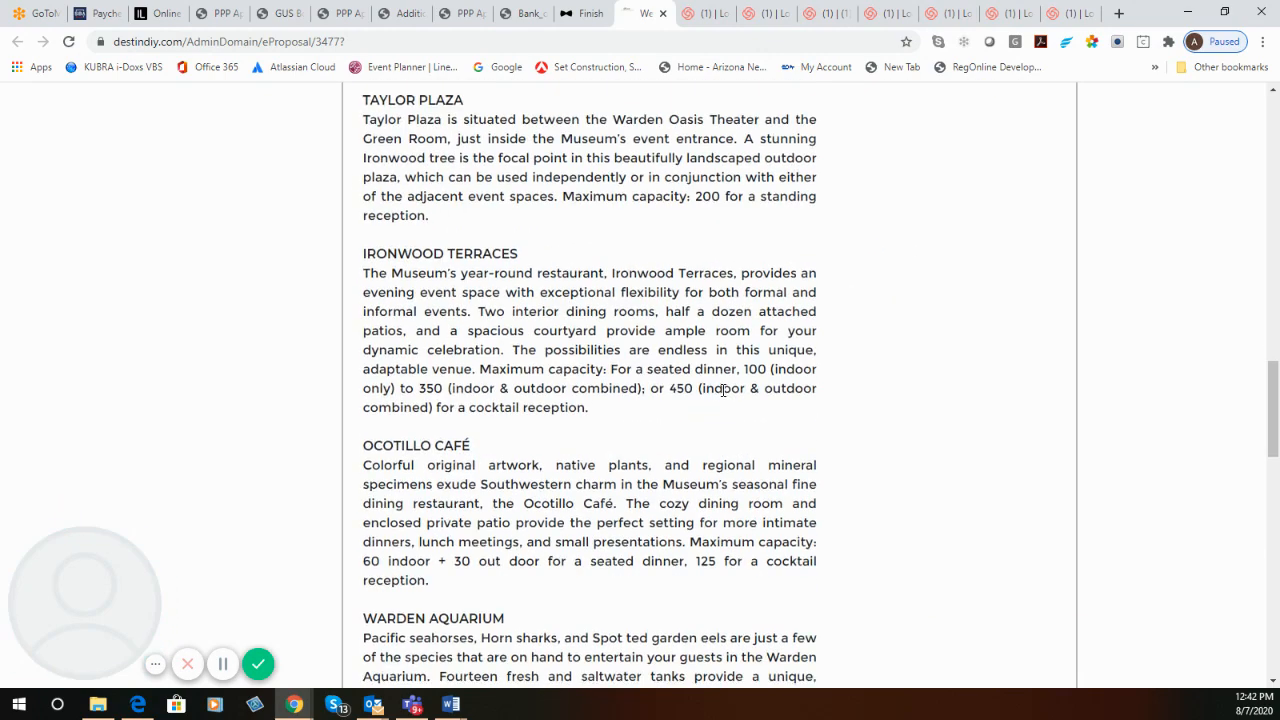
scroll(726, 400, "down", 4)
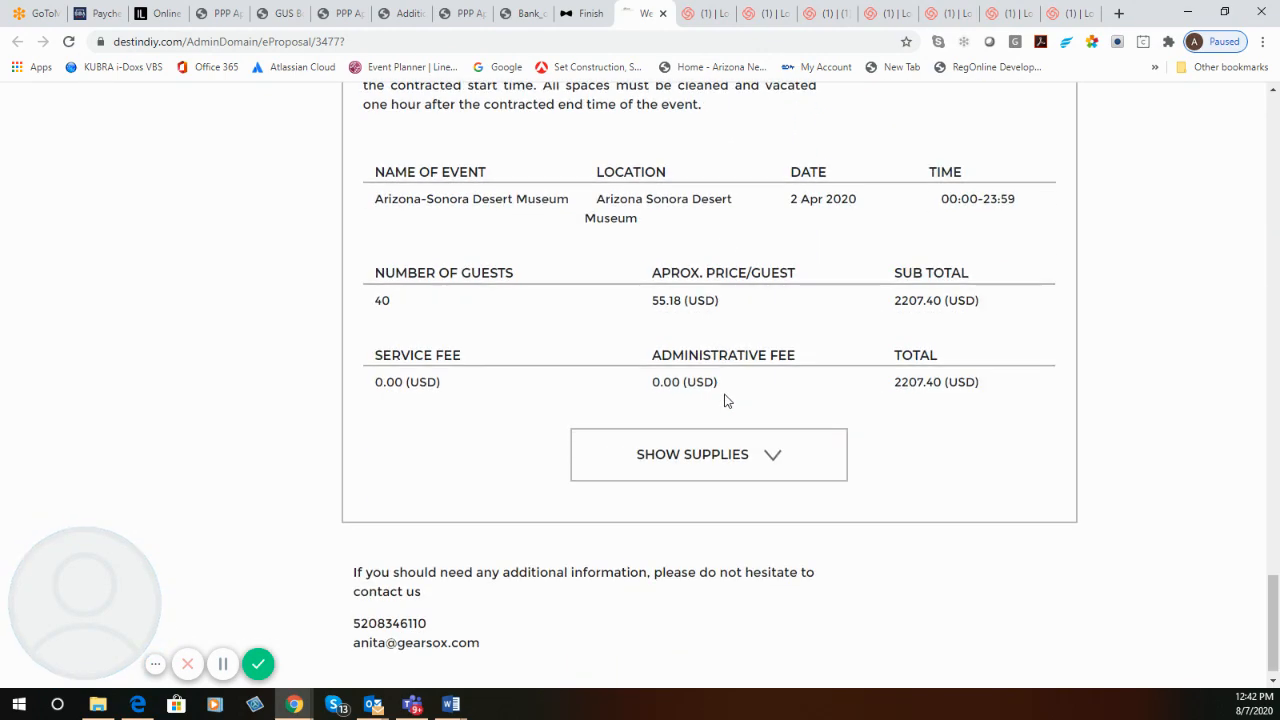
left_click(779, 454)
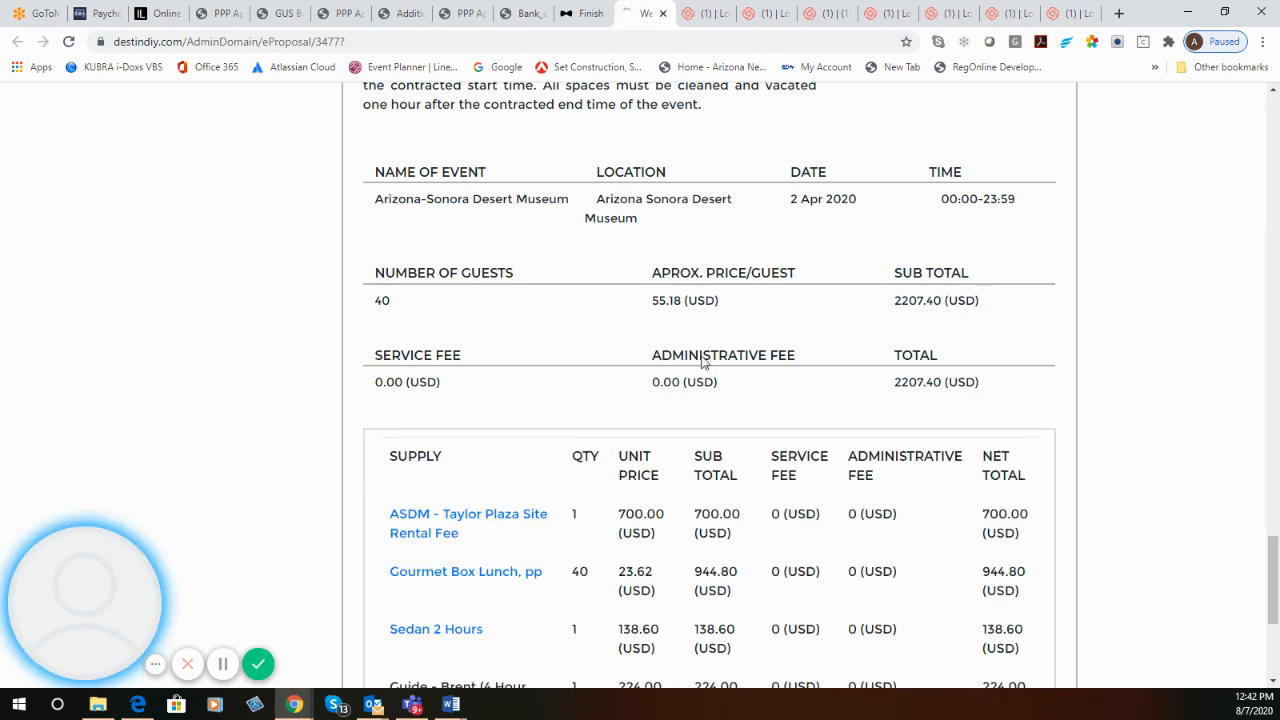
View the description and media of the ASDM - Taylor Plaza Site Rental Fee, then close it and review the museum's supply list
scroll(701, 362, "down", 2)
left_click(451, 362)
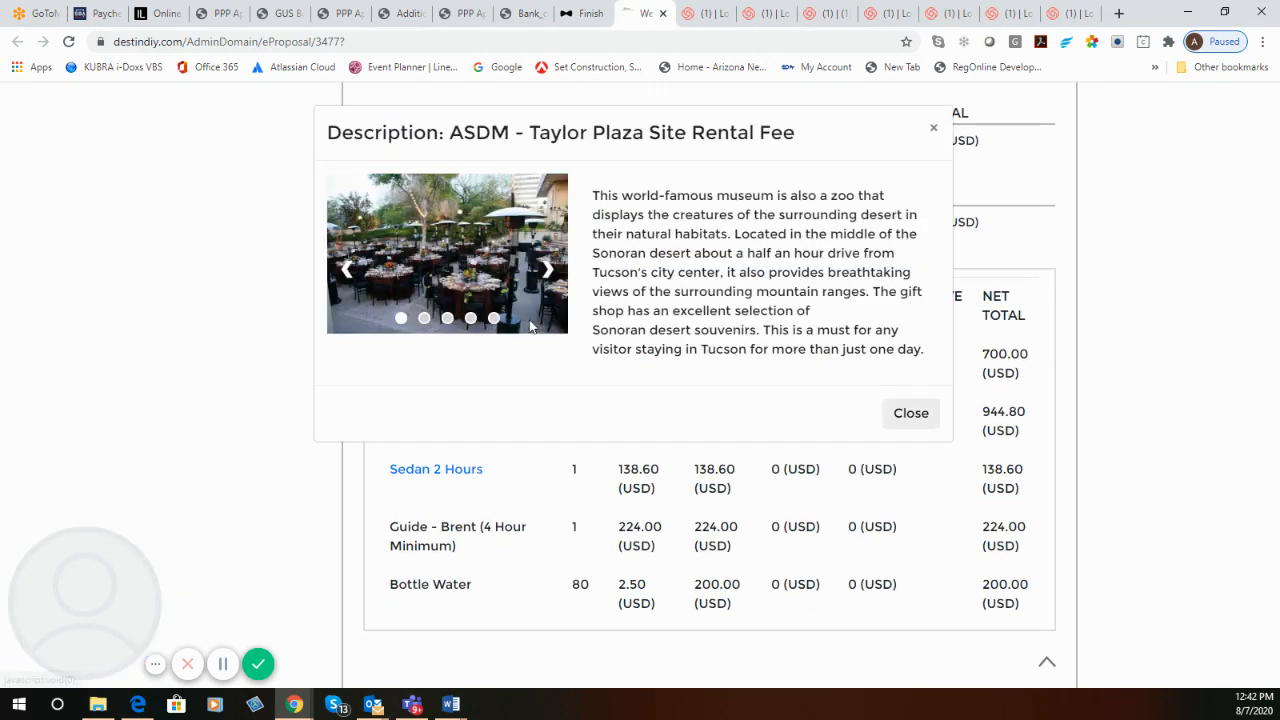
left_click(548, 268)
left_click(549, 268)
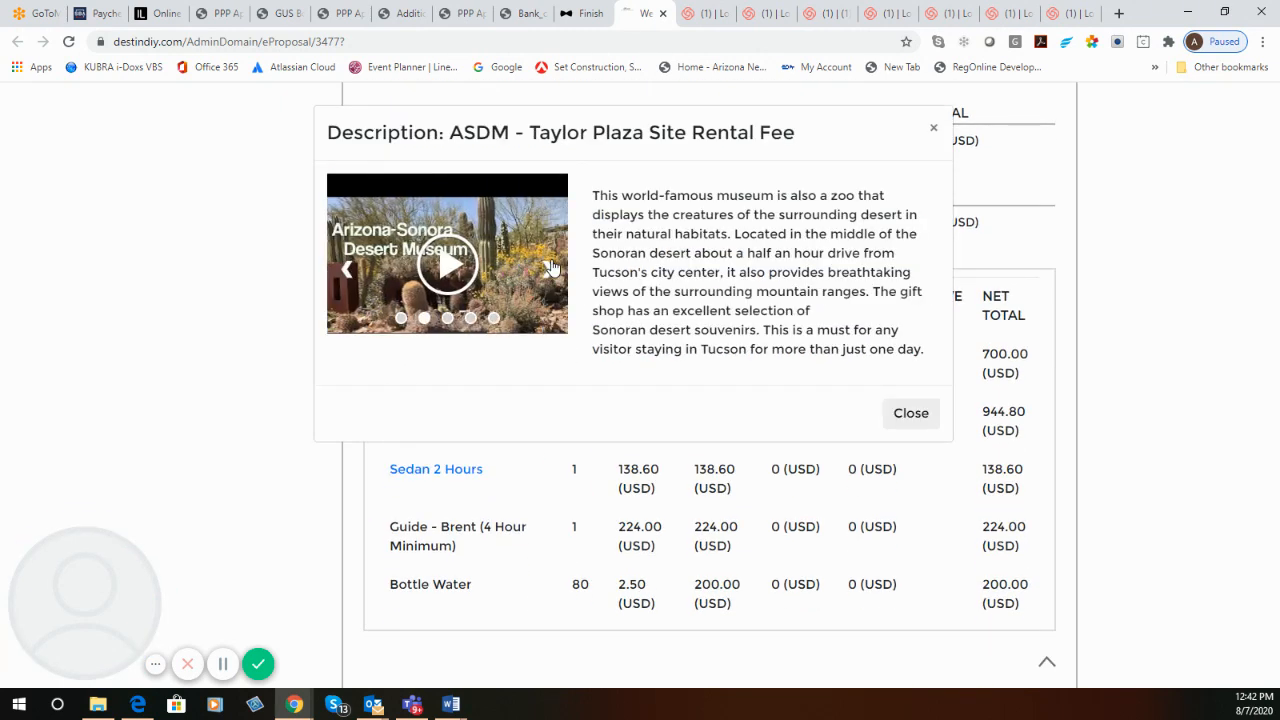
left_click(550, 268)
left_click(552, 268)
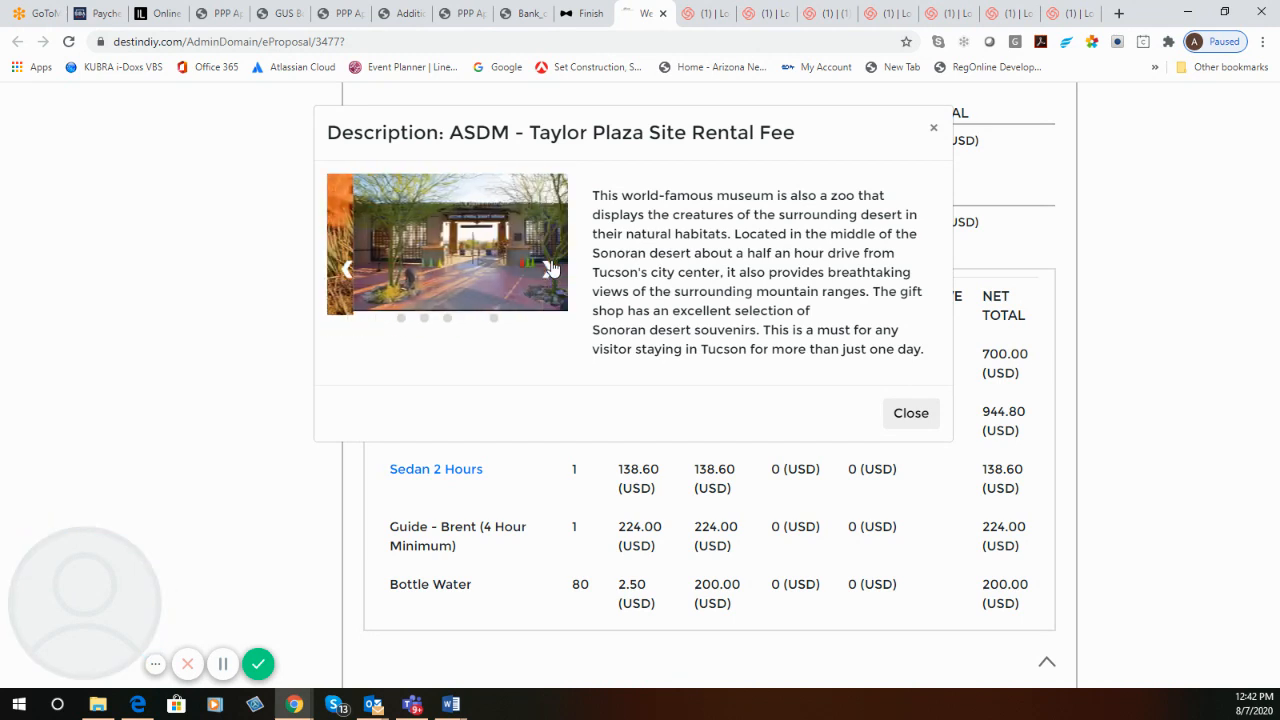
left_click(911, 413)
scroll(612, 451, "down", 2)
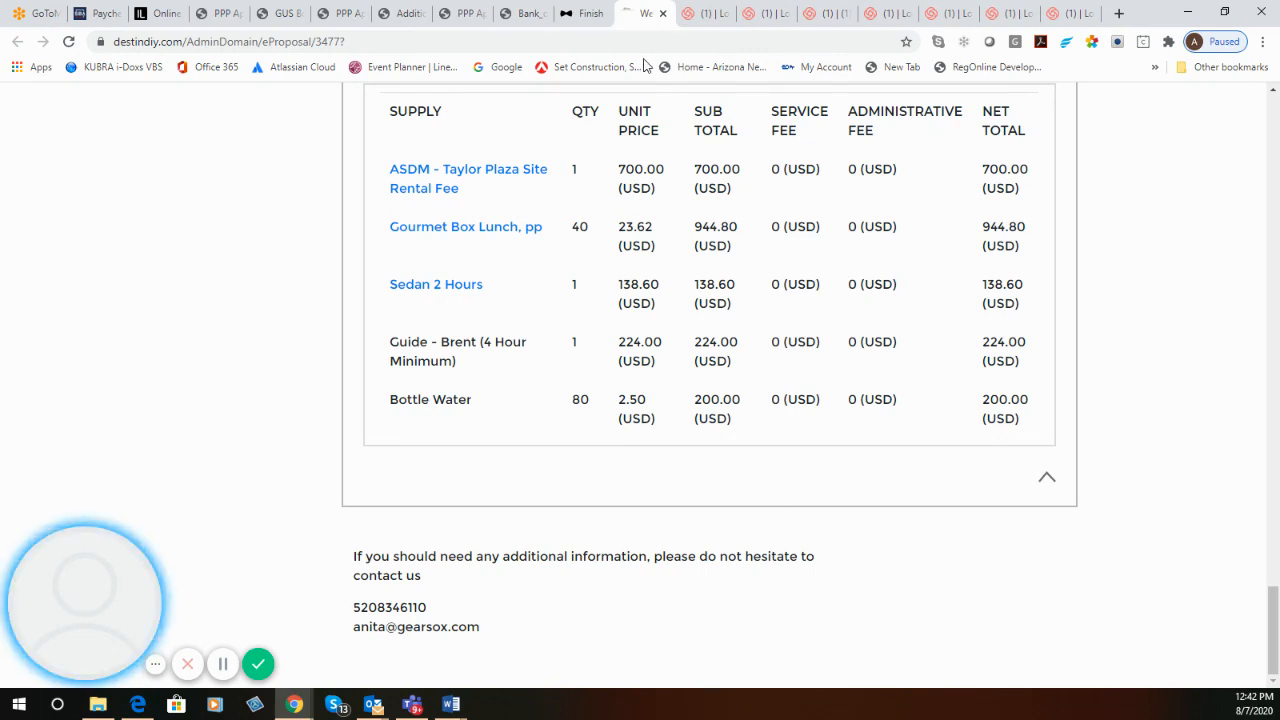
Return to the group's activities and set the number of attendees for the Arizona-Sonora Desert Museum activity to 45, saving the change
left_click(586, 14)
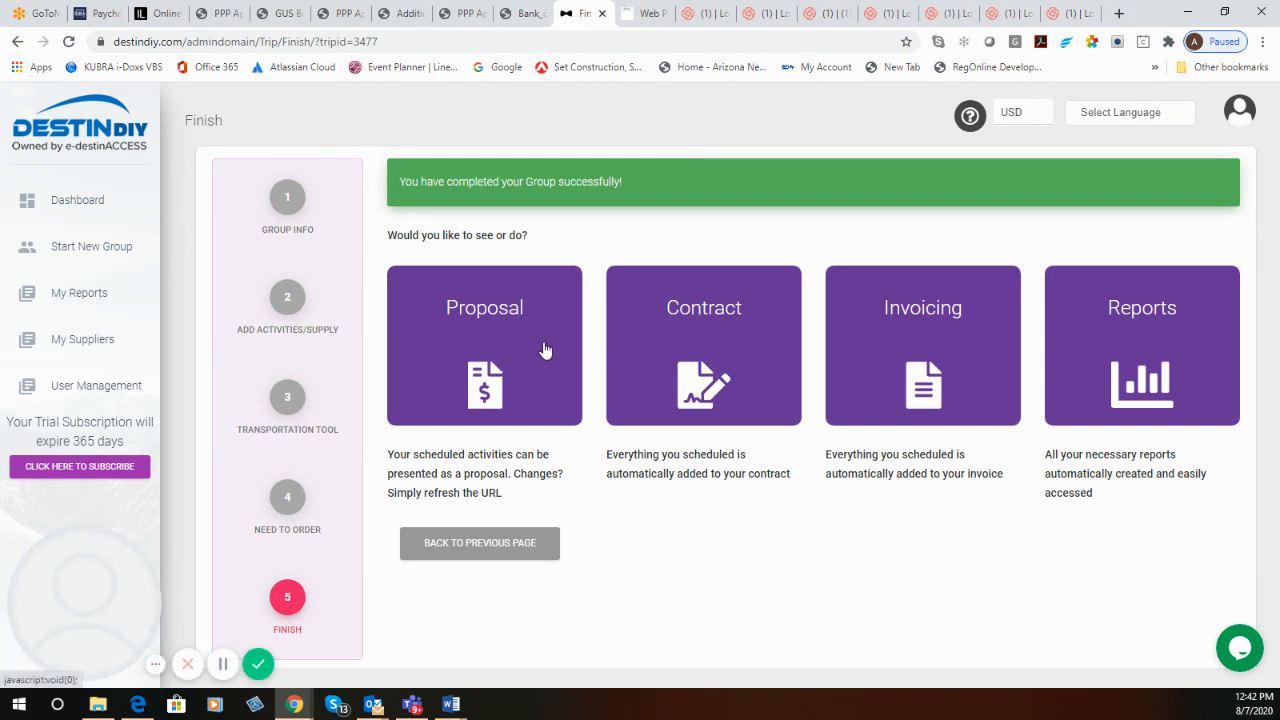
left_click(294, 302)
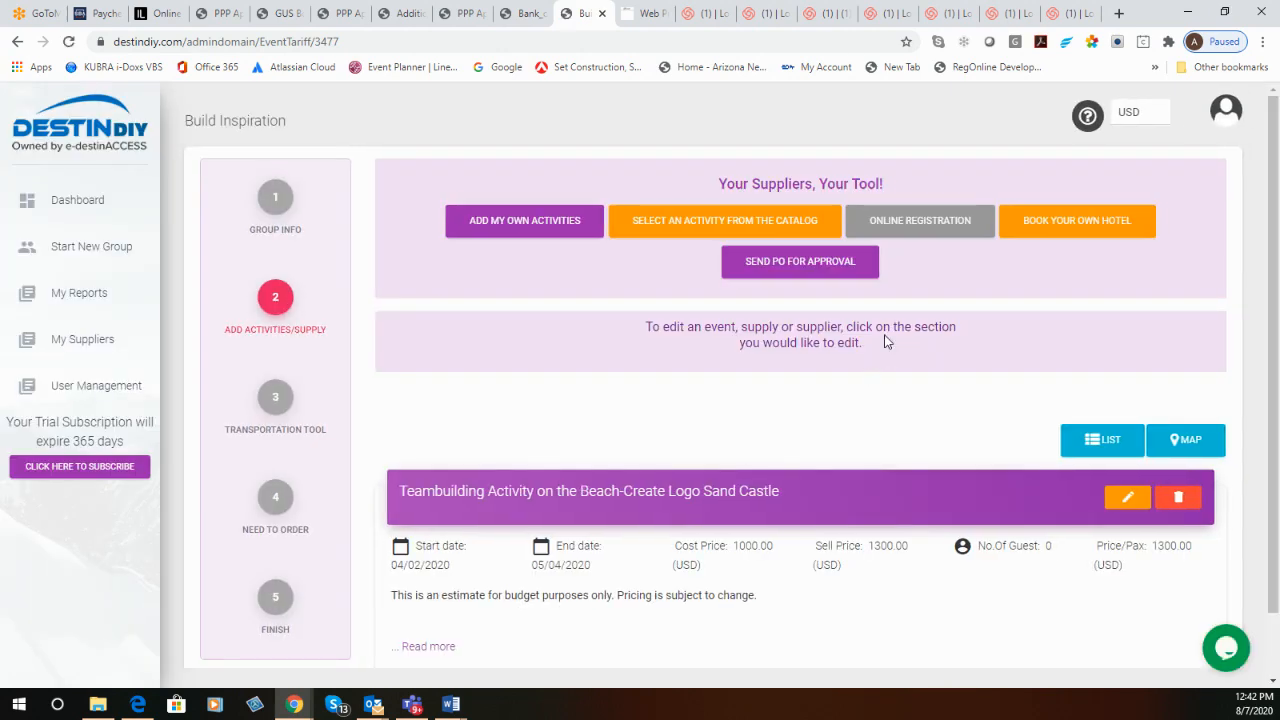
scroll(931, 394, "down", 5)
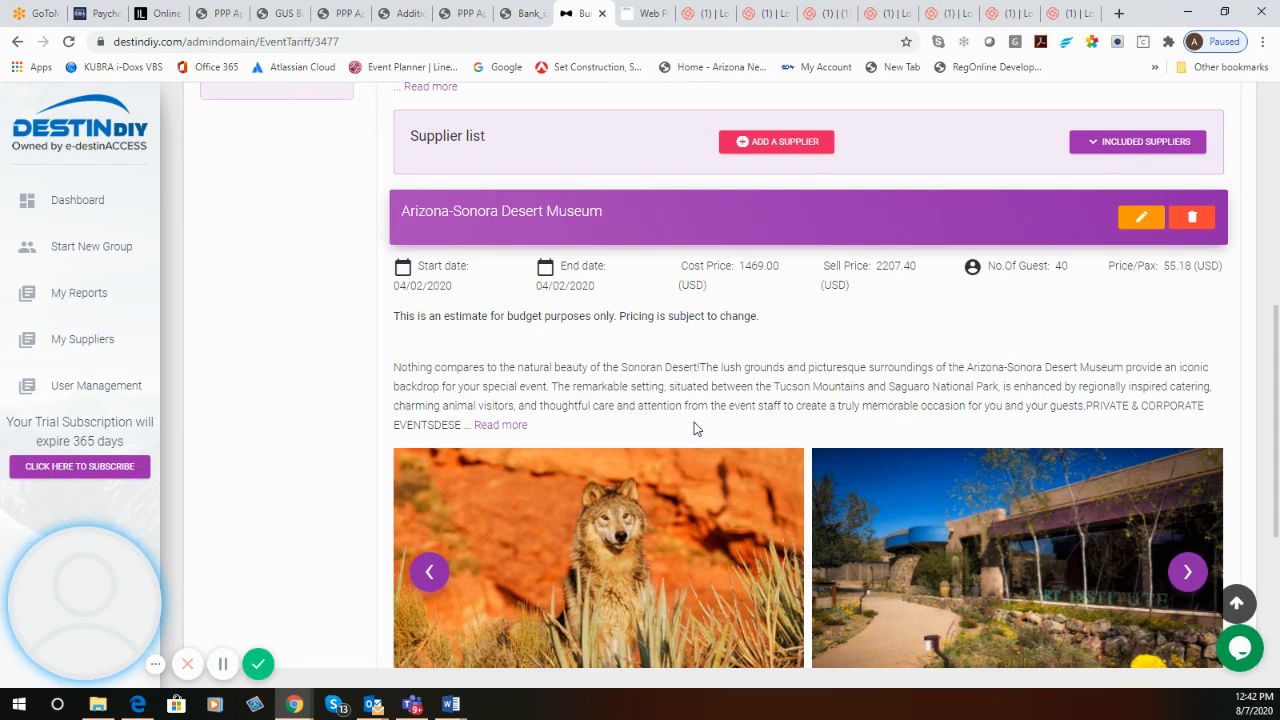
left_click(1141, 217)
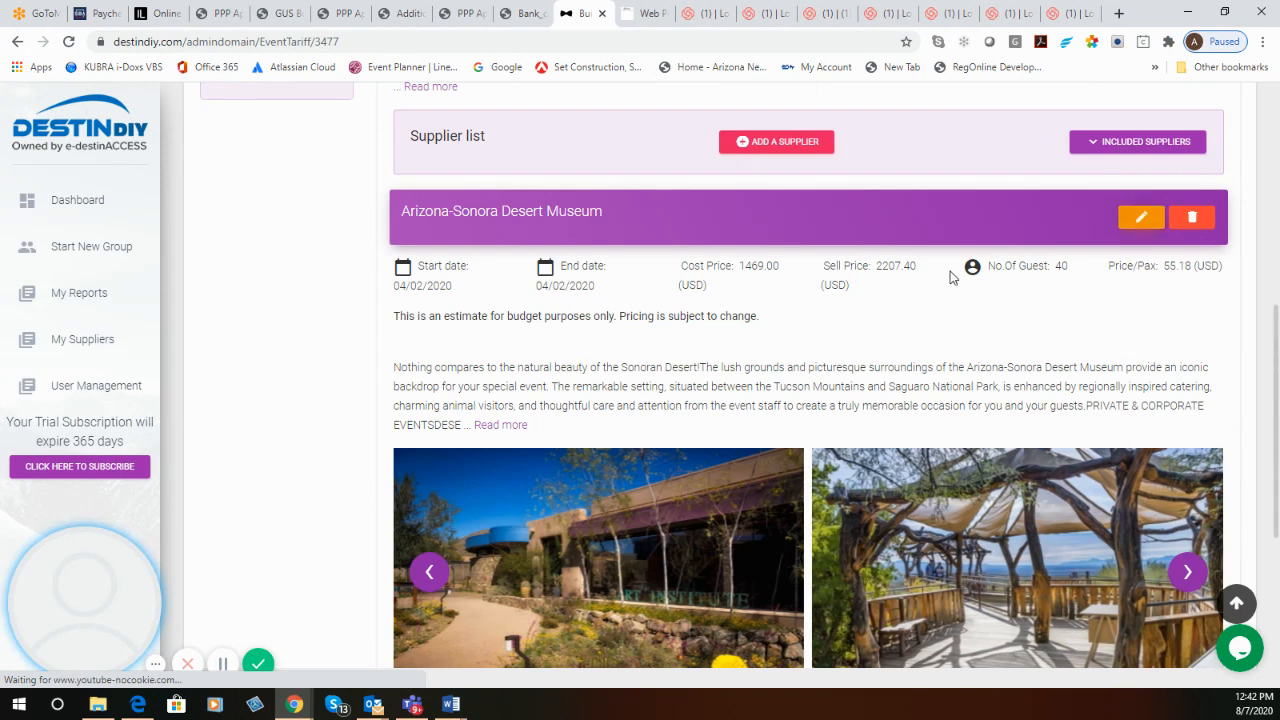
scroll(1031, 337, "down", 1)
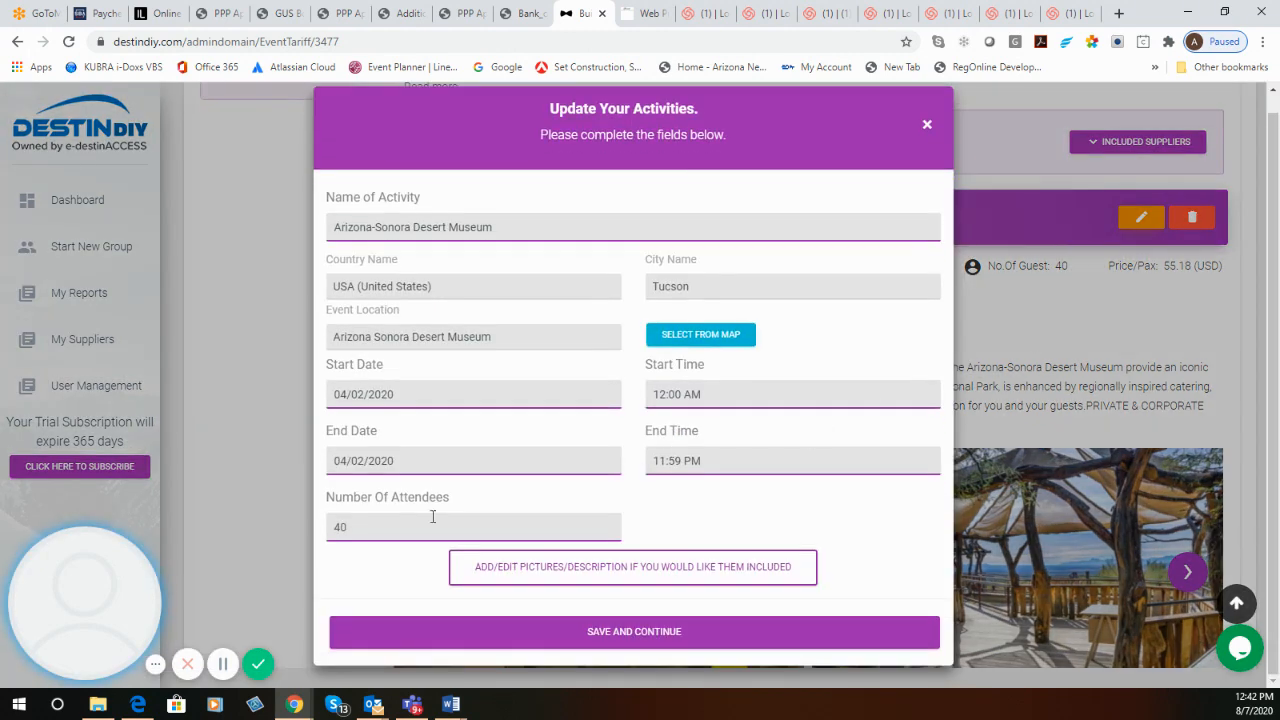
double_click(358, 526)
type("4")
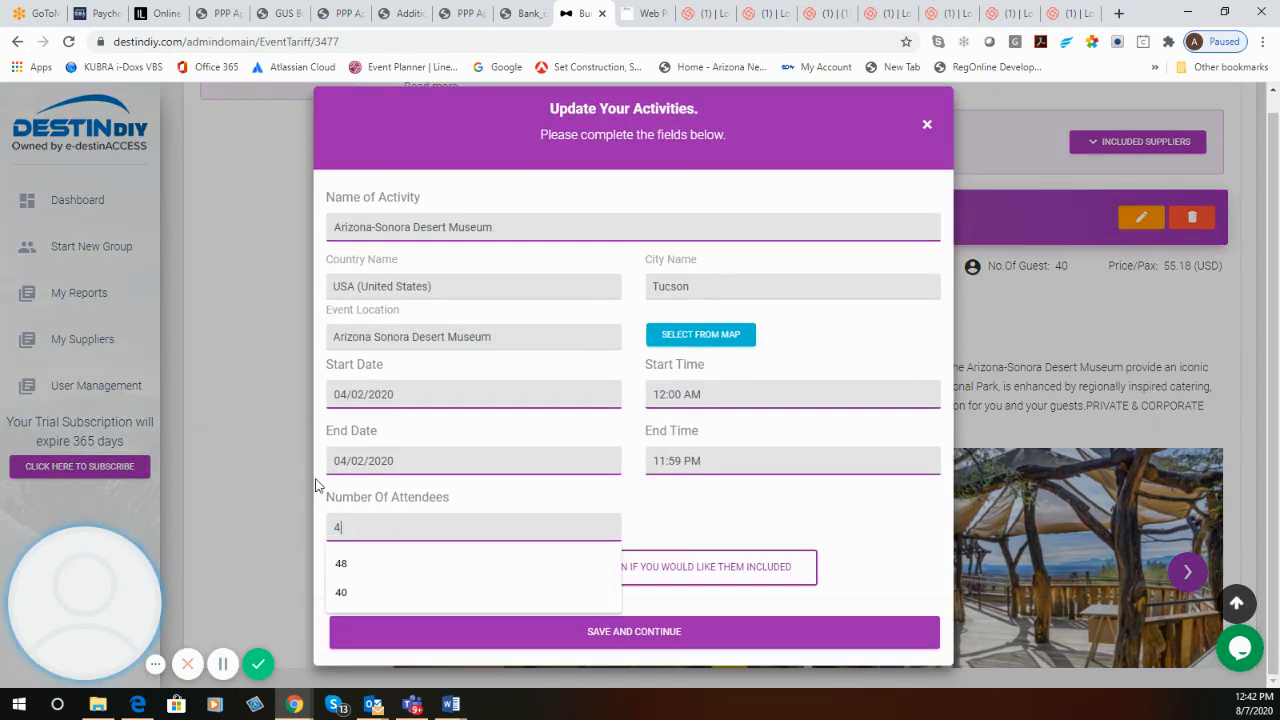
type("0")
left_click(634, 632)
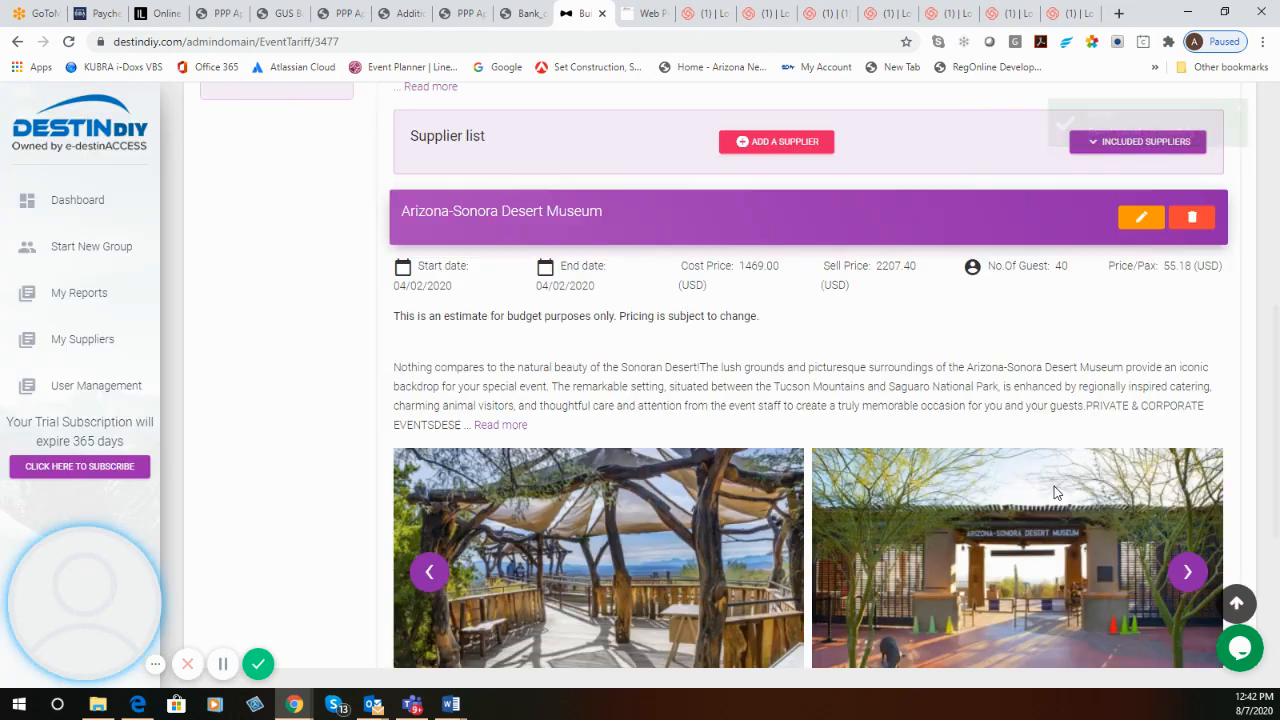
Review the museum activity's guest number, per-person price and supplier list on the activities page
scroll(875, 427, "down", 4)
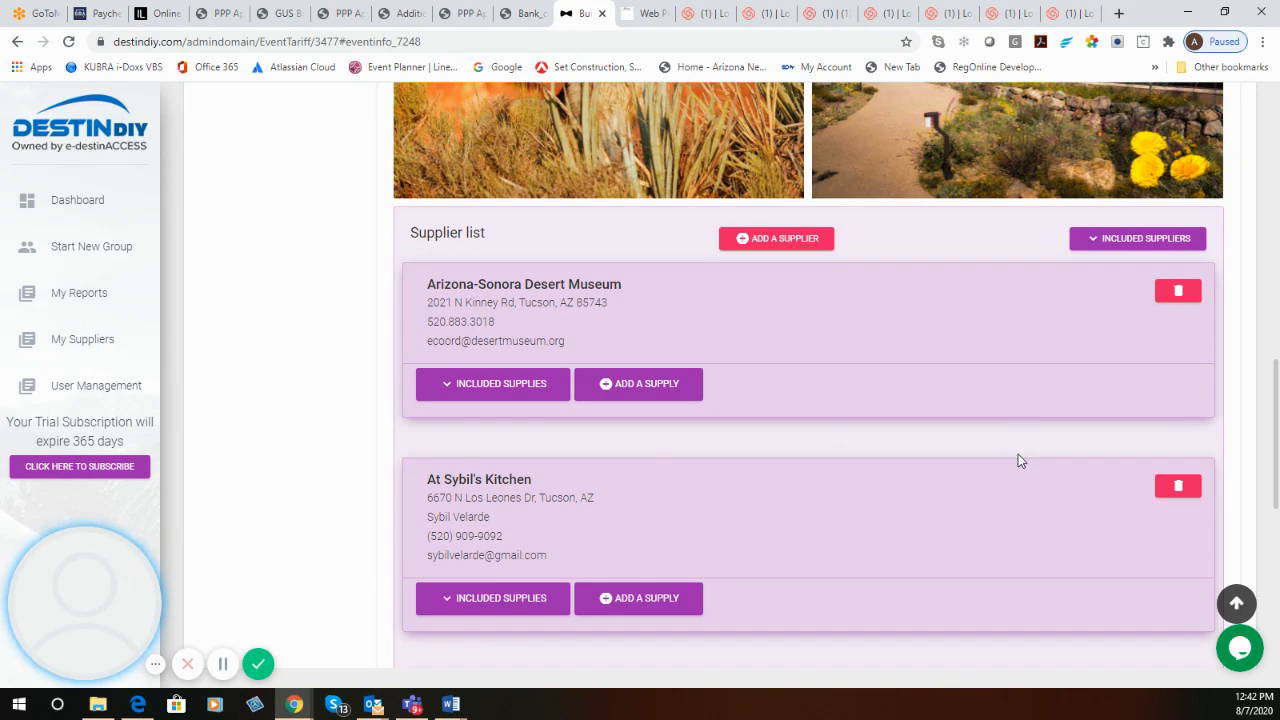
scroll(1019, 455, "down", 2)
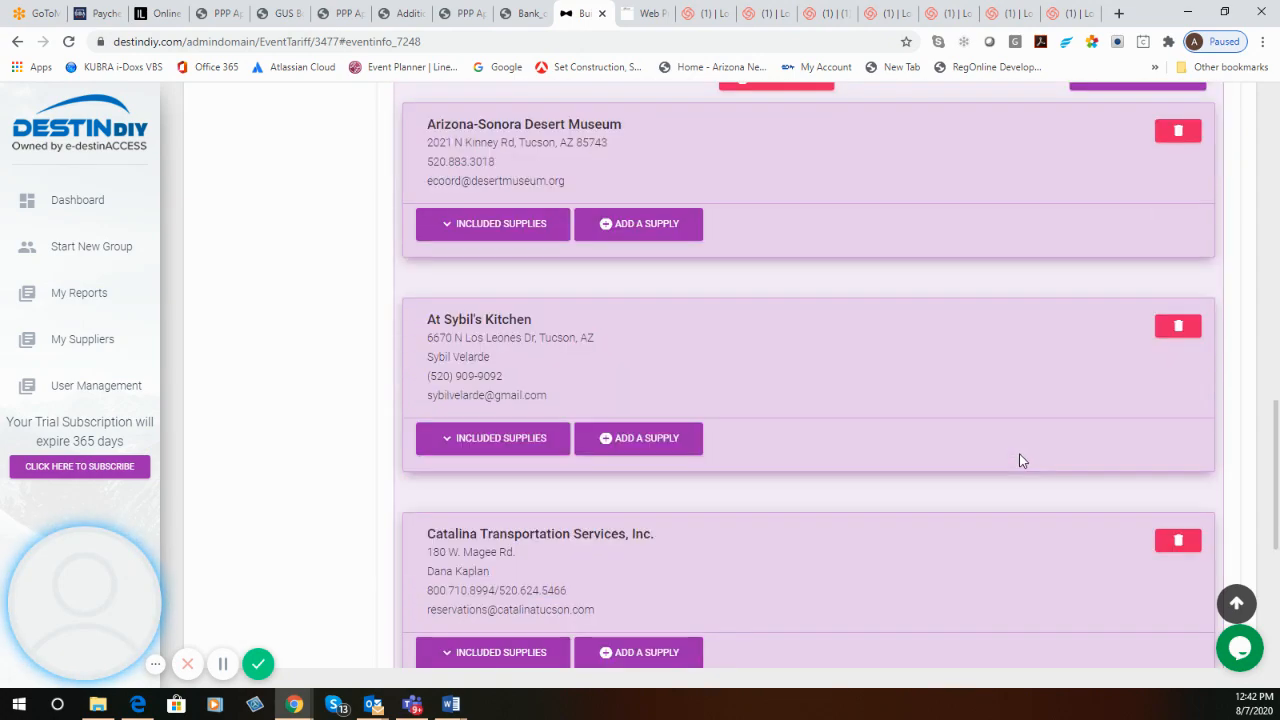
scroll(1019, 455, "up", 6)
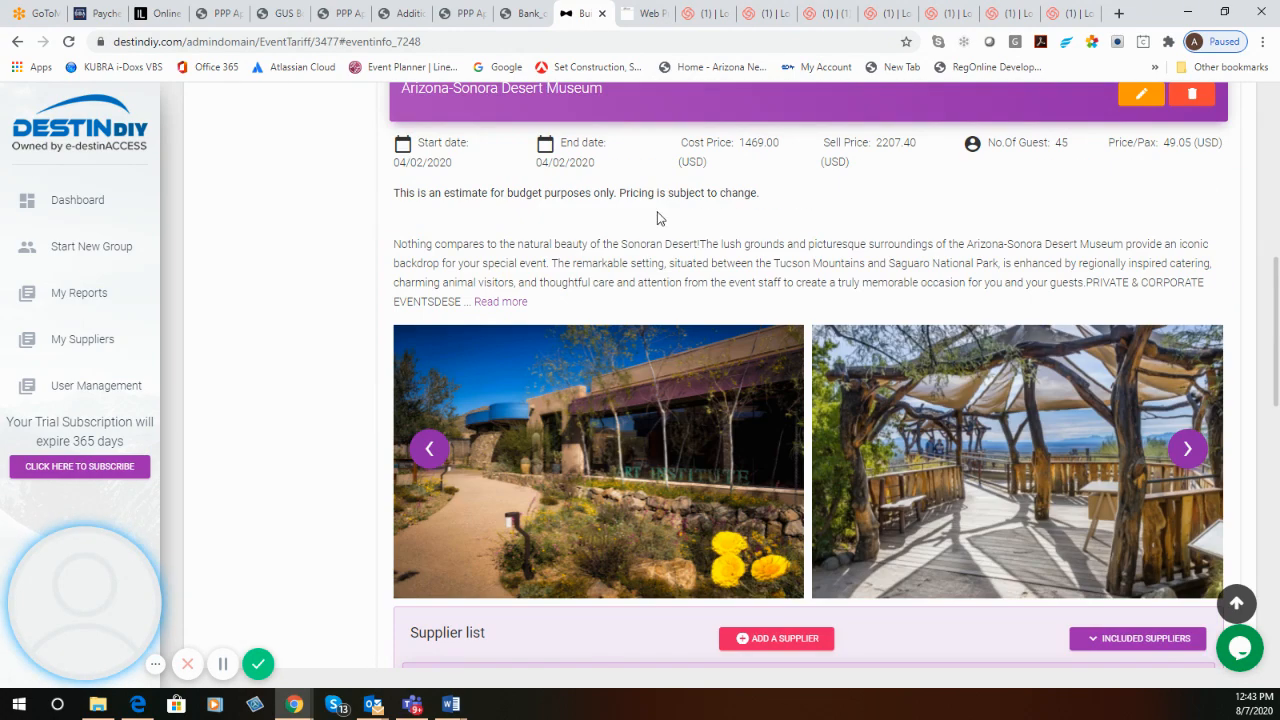
scroll(837, 534, "down", 3)
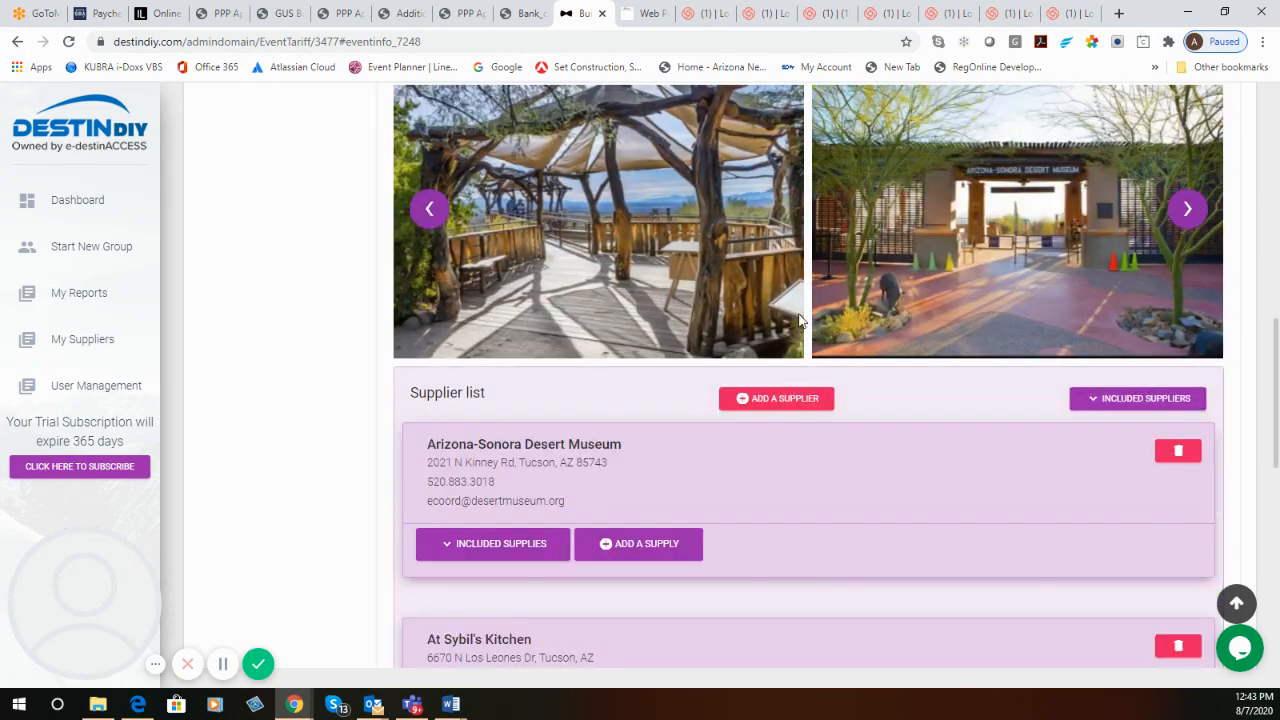
scroll(832, 660, "up", 4)
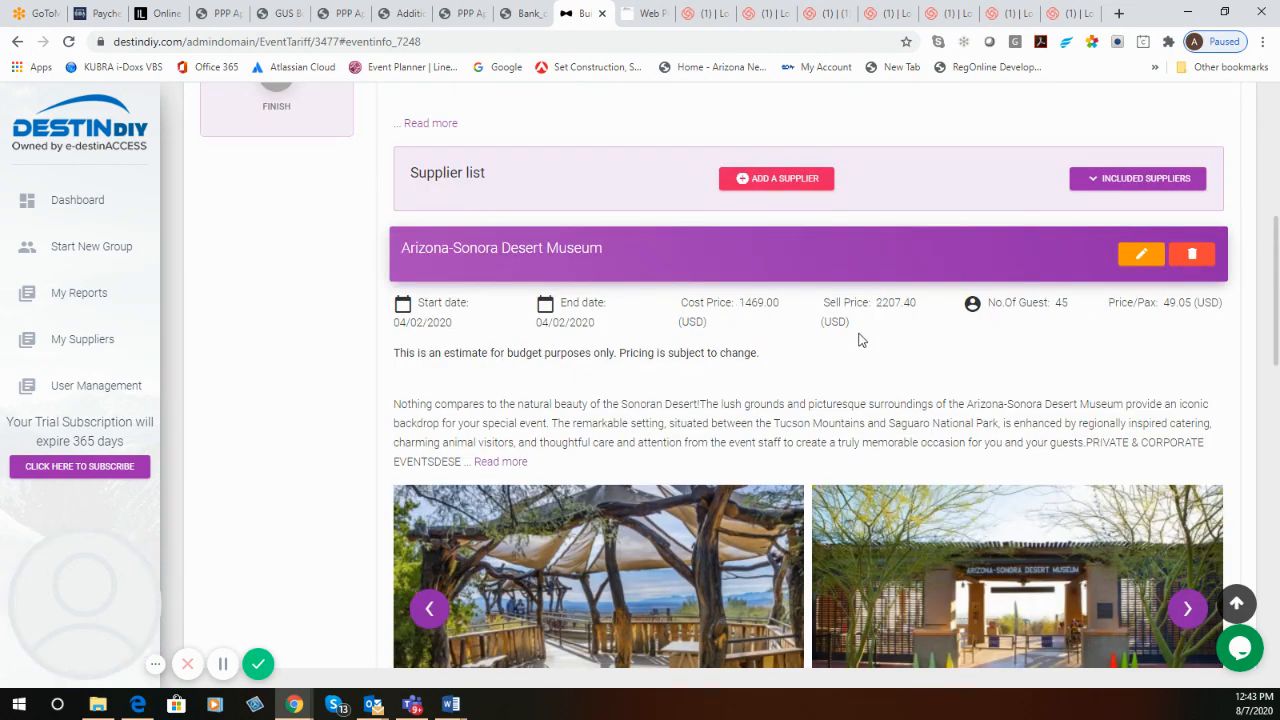
scroll(864, 343, "up", 4)
scroll(863, 336, "up", 2)
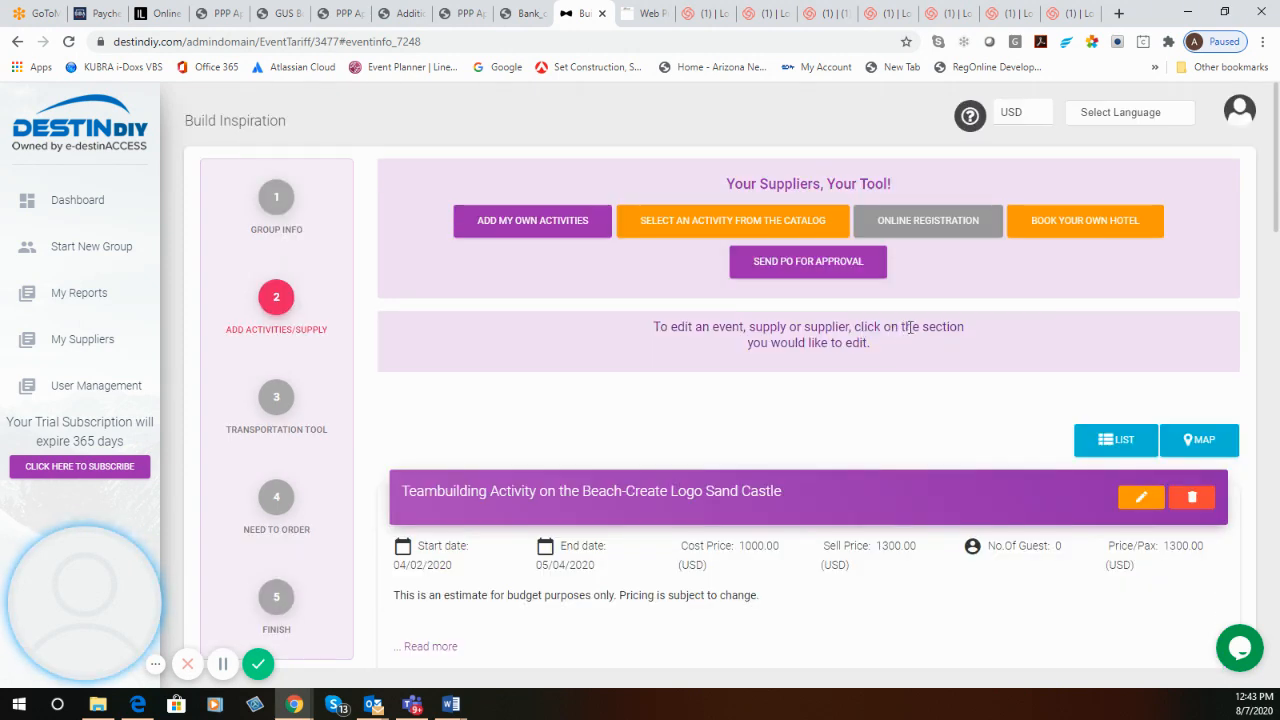
Refresh the web proposal to bring in the museum activity's changed number of guests
left_click(641, 20)
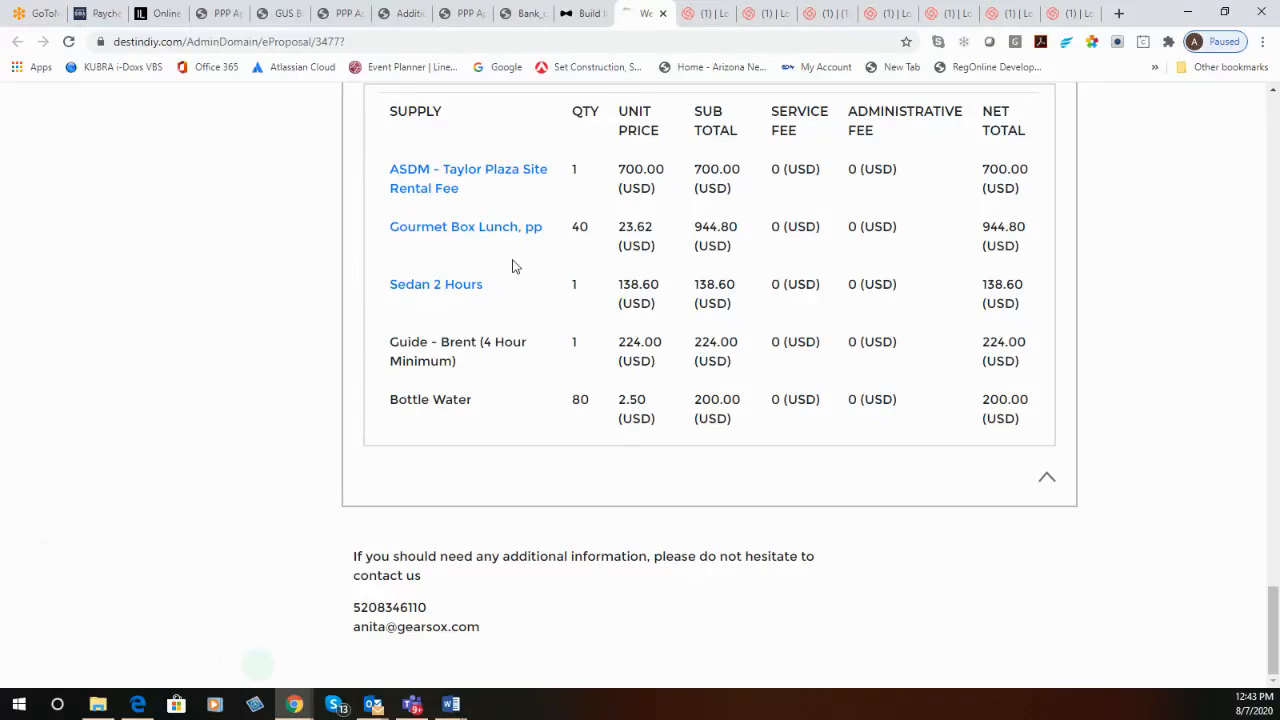
scroll(512, 266, "up", 4)
left_click(69, 41)
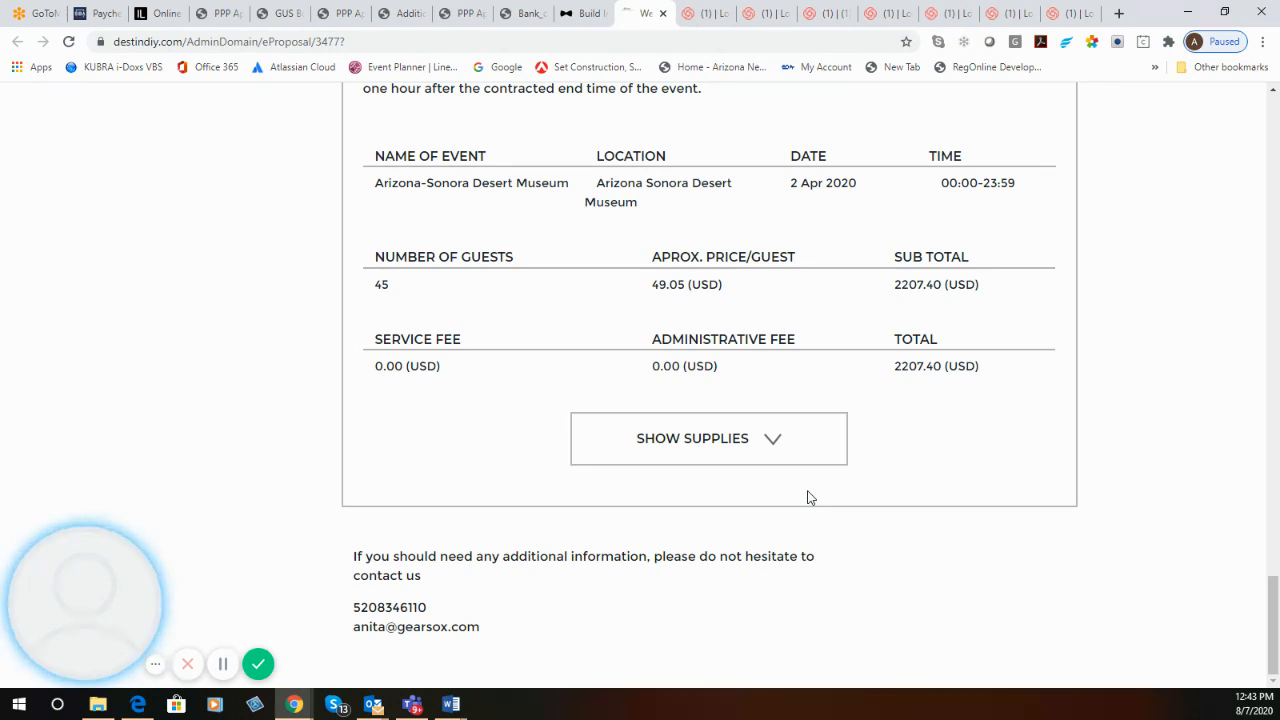
Open the group's contract from the Finish stage and view the blank form for adding content, closing it without saving
left_click(562, 14)
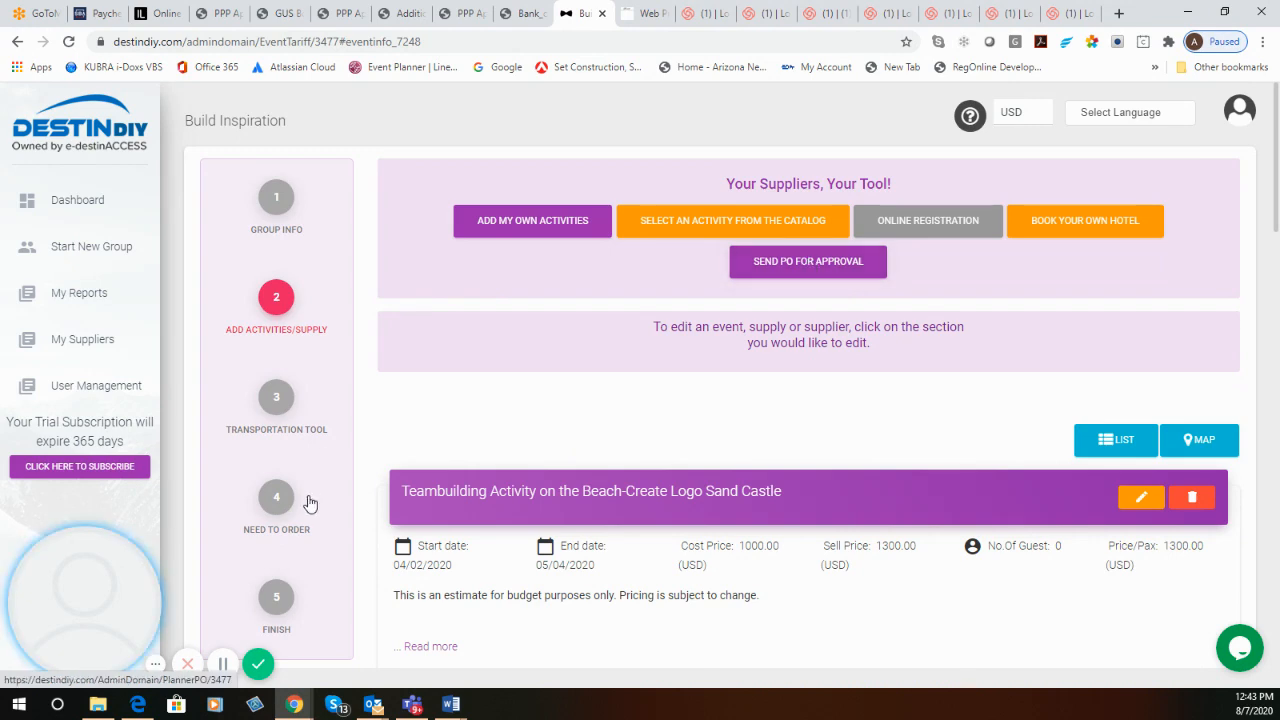
scroll(303, 453, "down", 2)
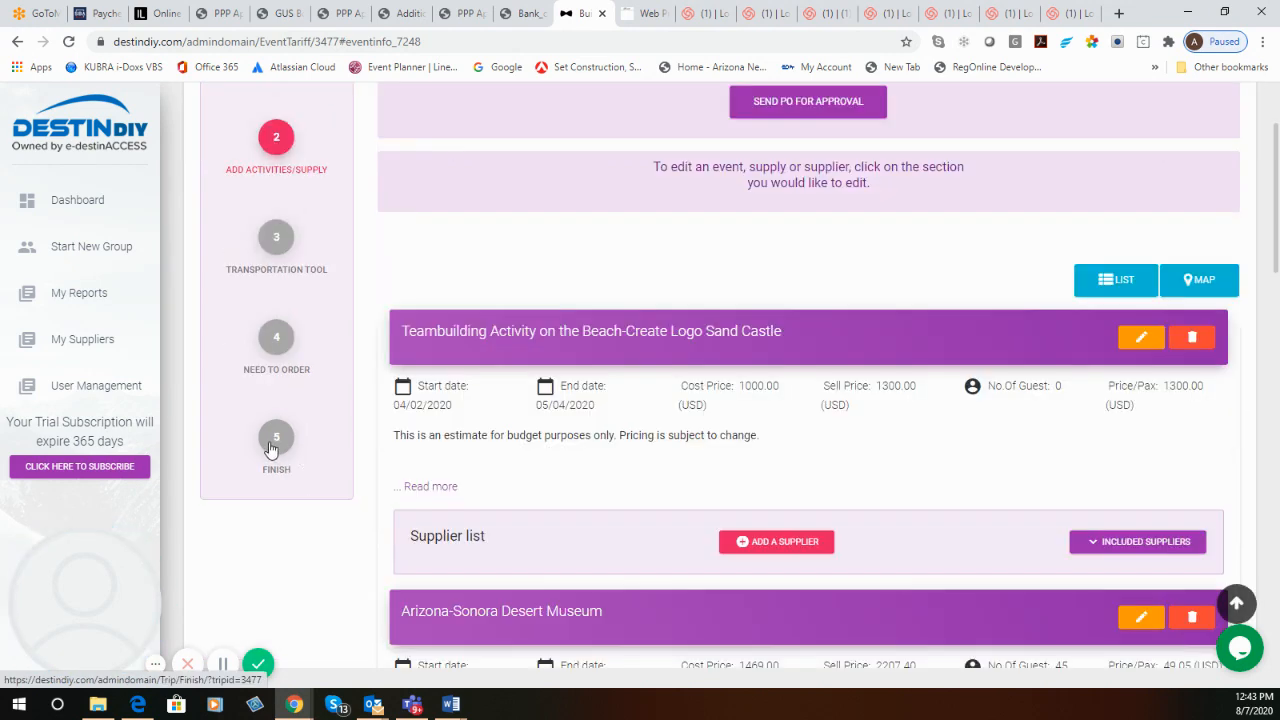
left_click(276, 440)
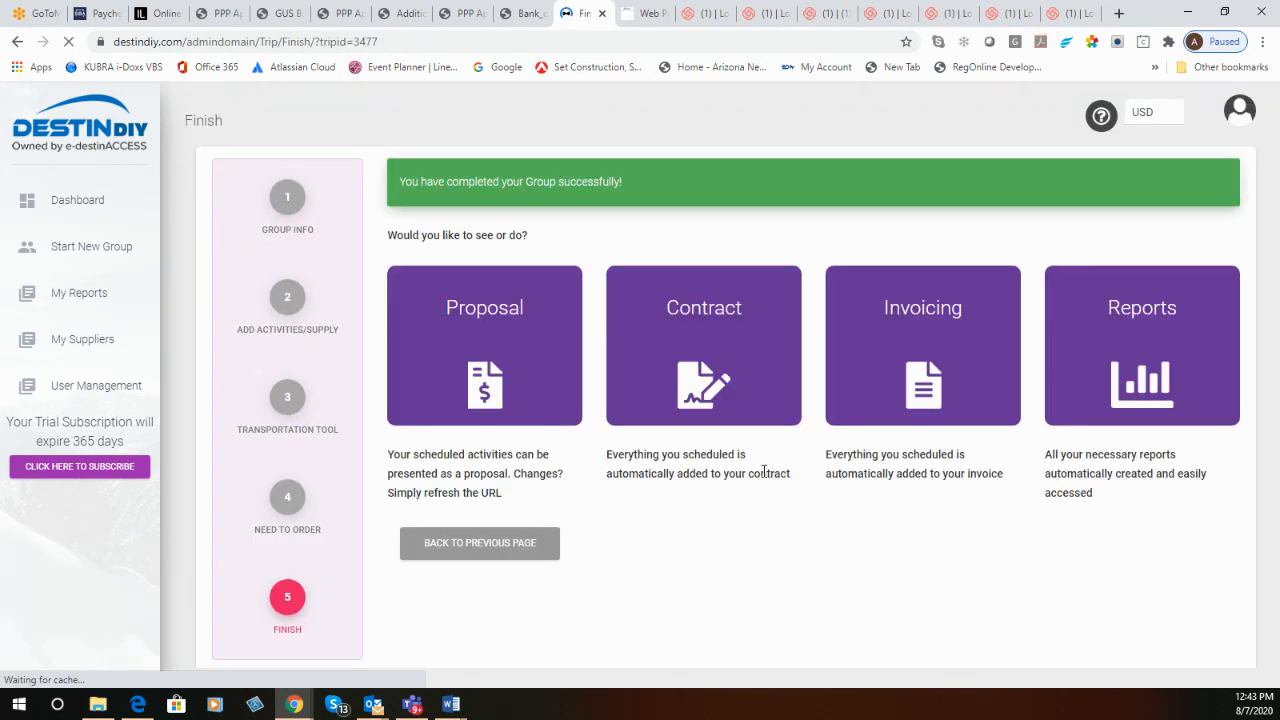
left_click(688, 329)
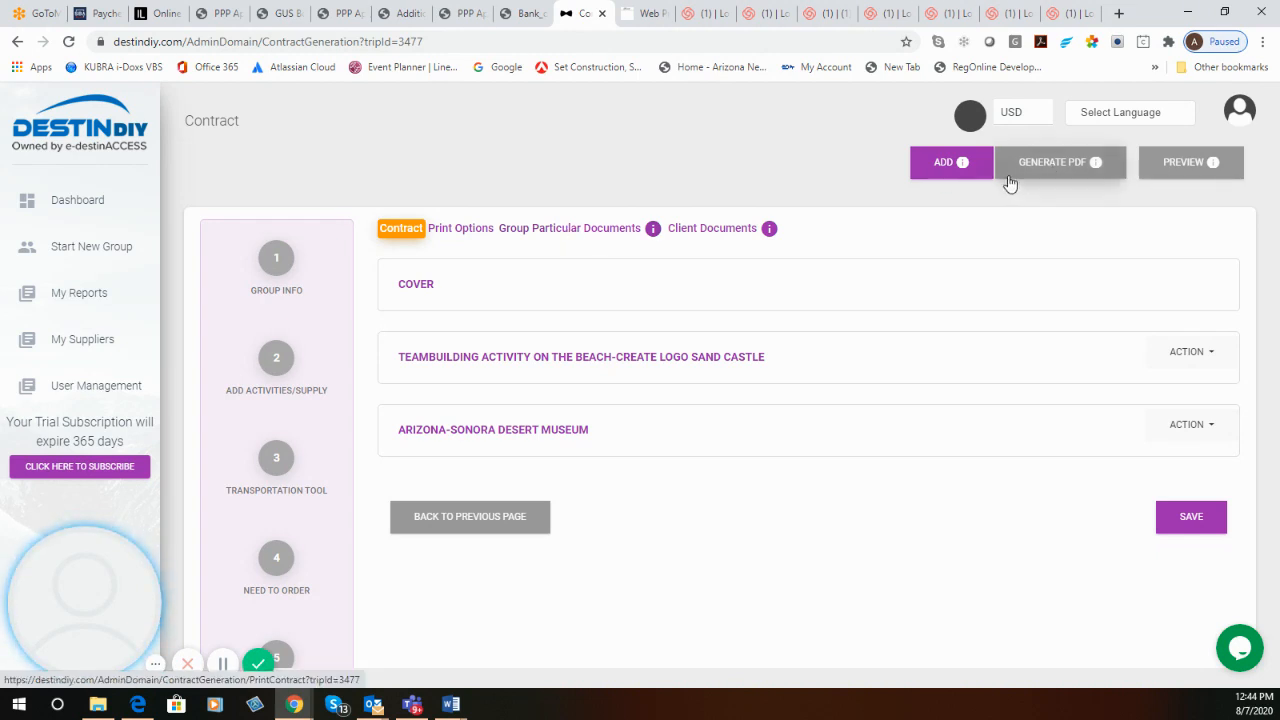
left_click(966, 162)
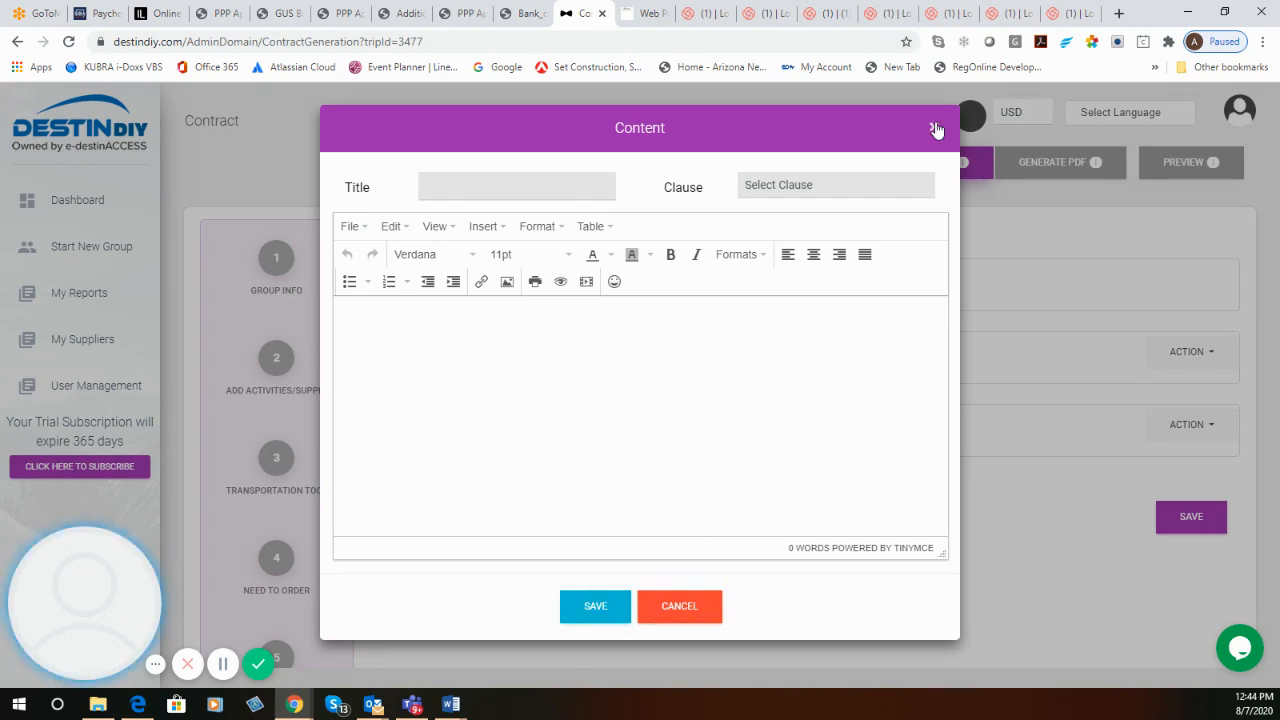
left_click(934, 128)
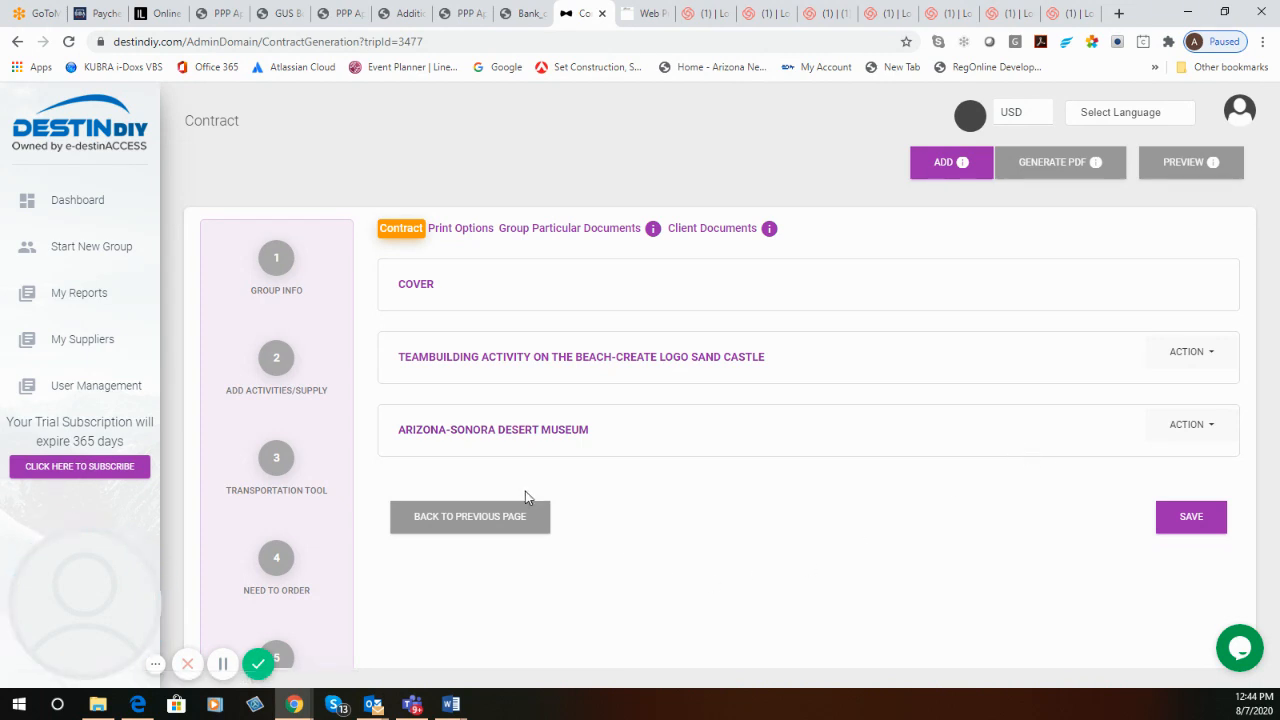
Preview the destination services sales contract and read through its cover, activities, descriptions and supply tables
left_click(1216, 163)
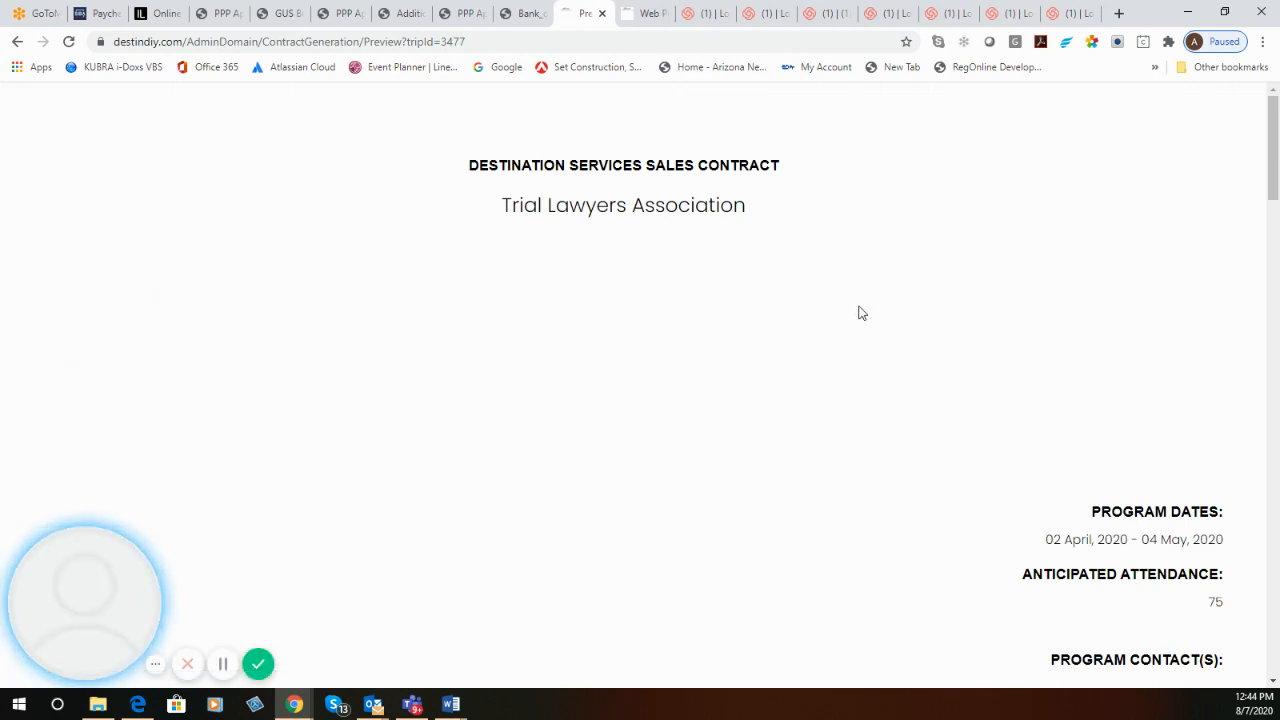
scroll(920, 312, "down", 5)
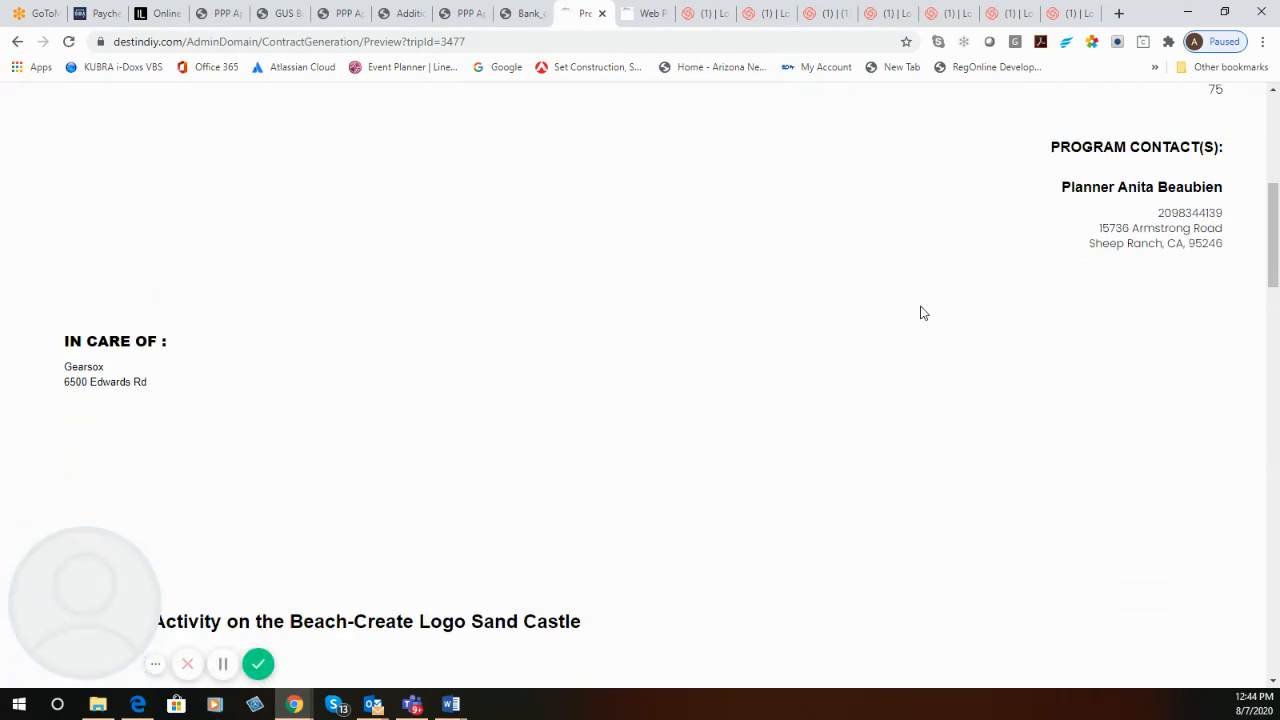
scroll(922, 312, "down", 7)
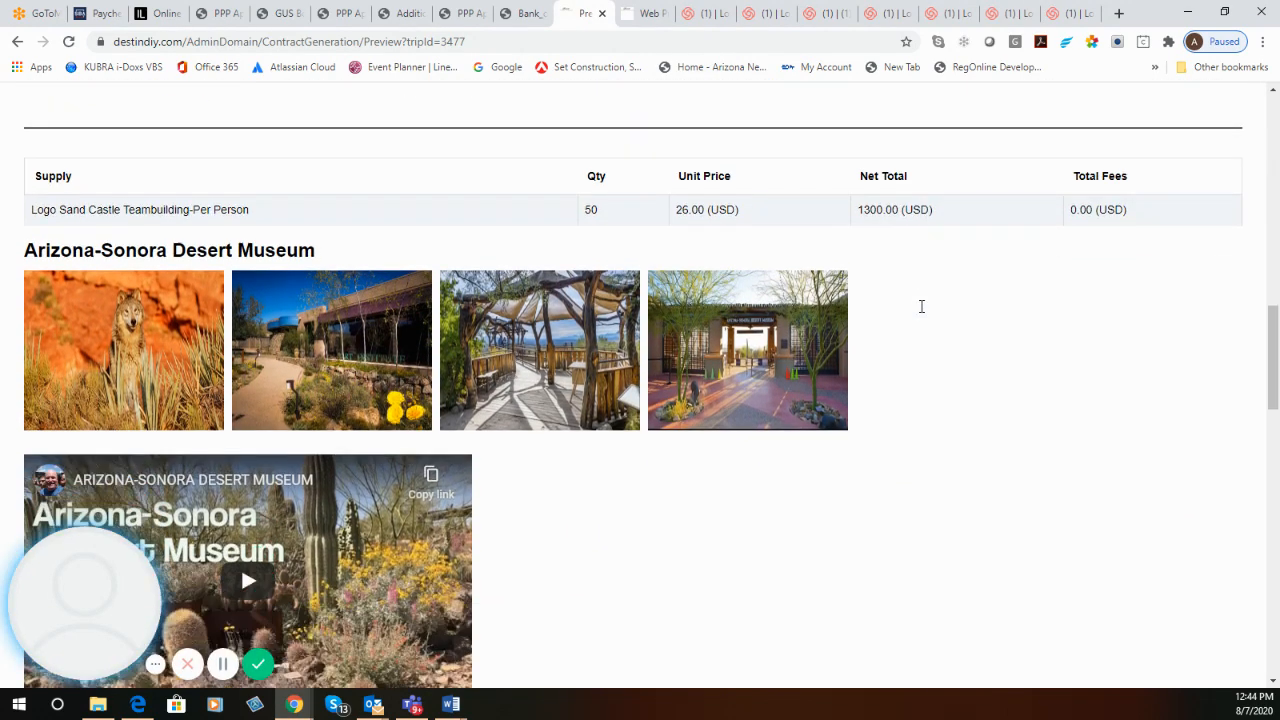
scroll(922, 310, "down", 6)
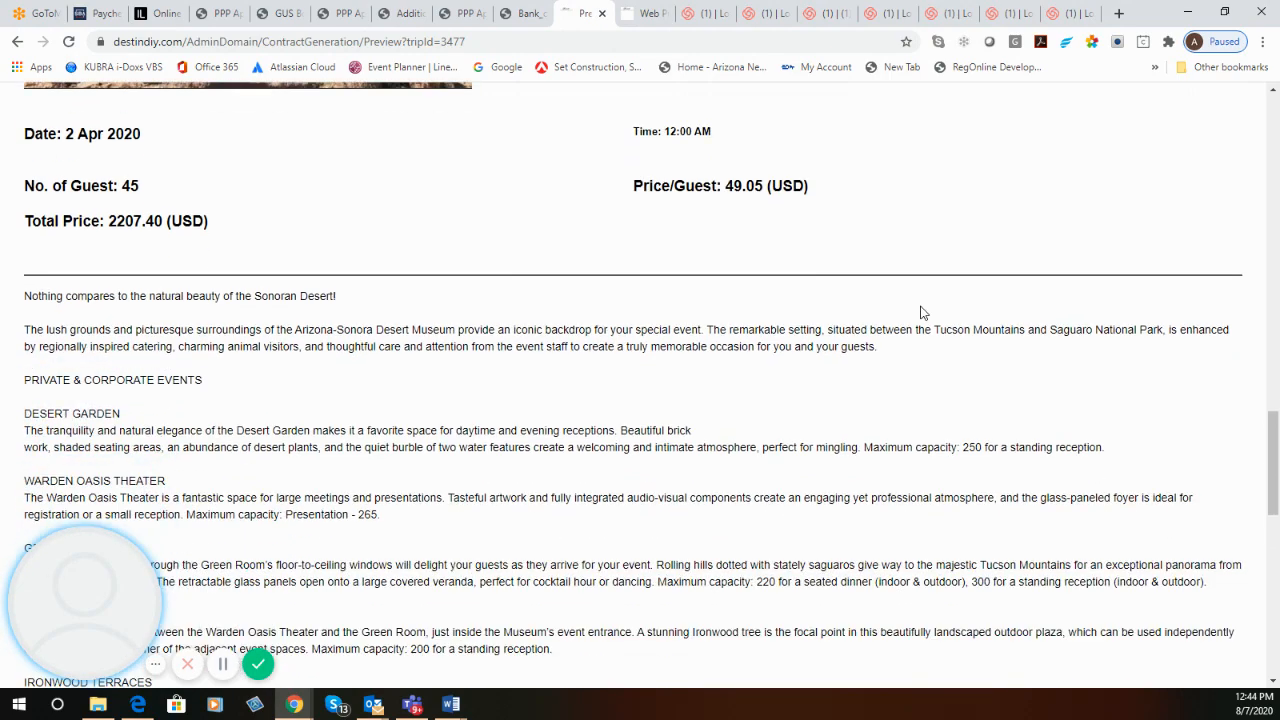
scroll(922, 312, "down", 6)
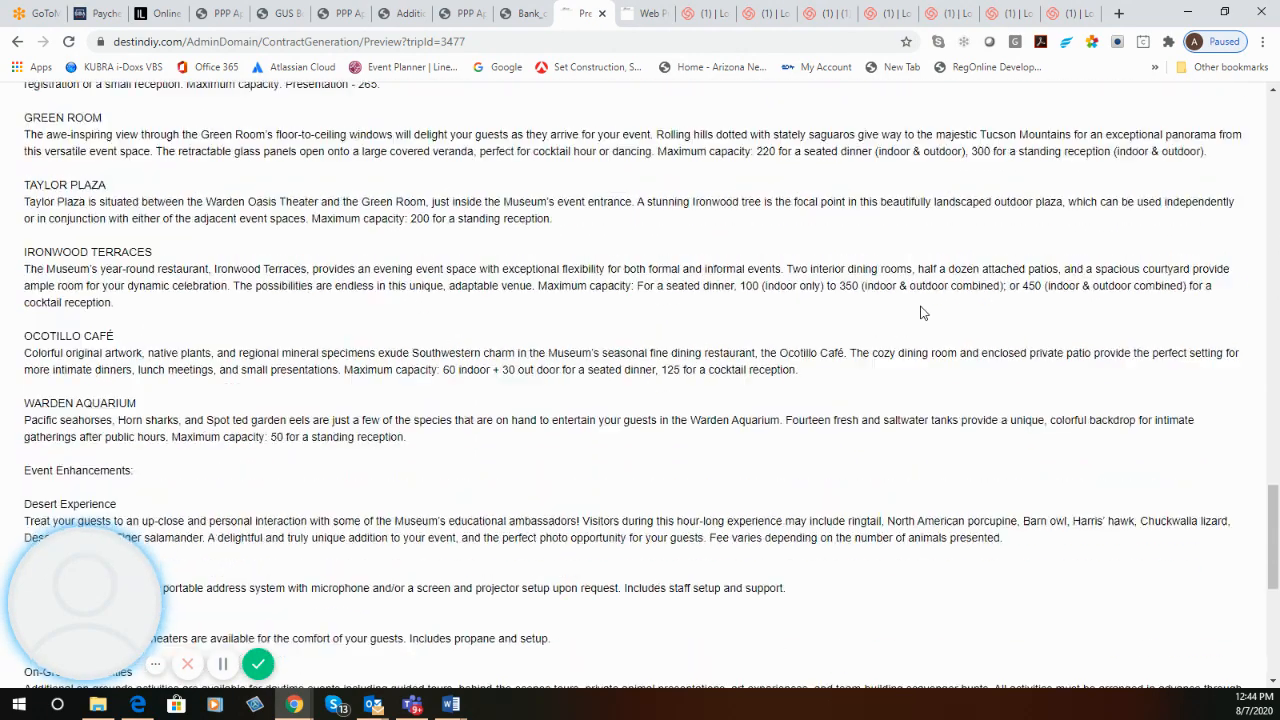
scroll(922, 312, "down", 3)
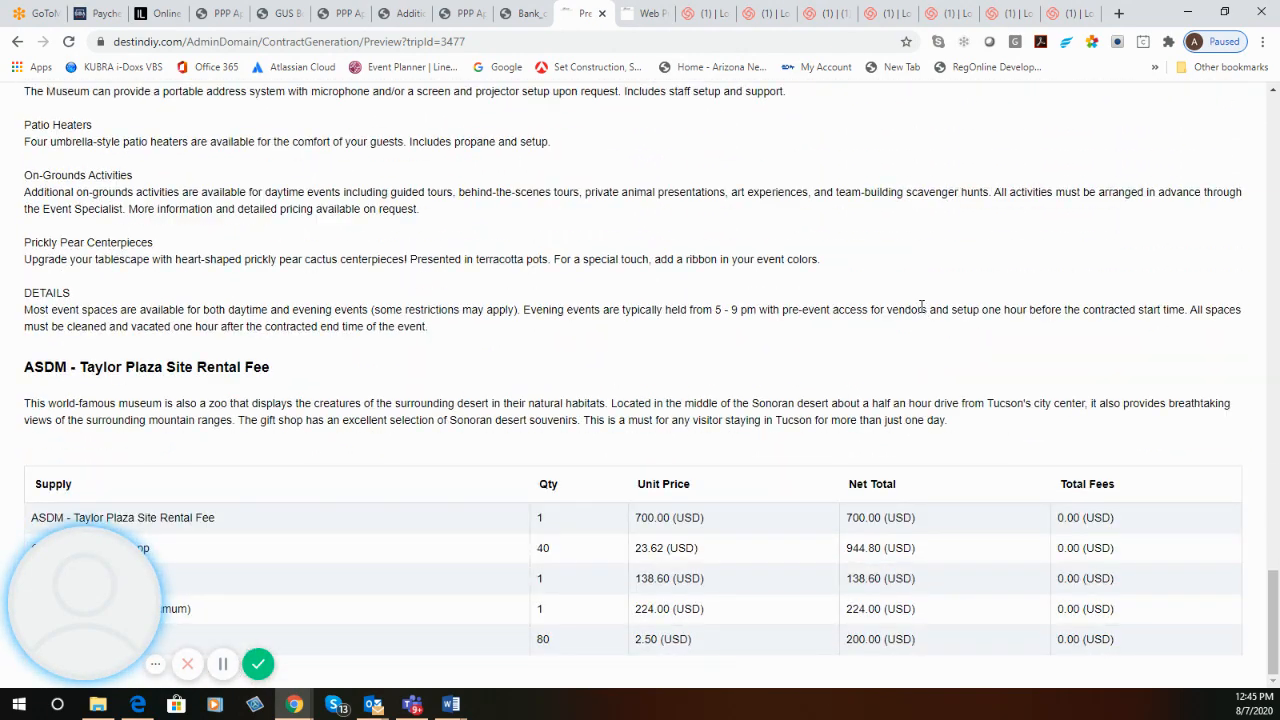
scroll(922, 310, "up", 20)
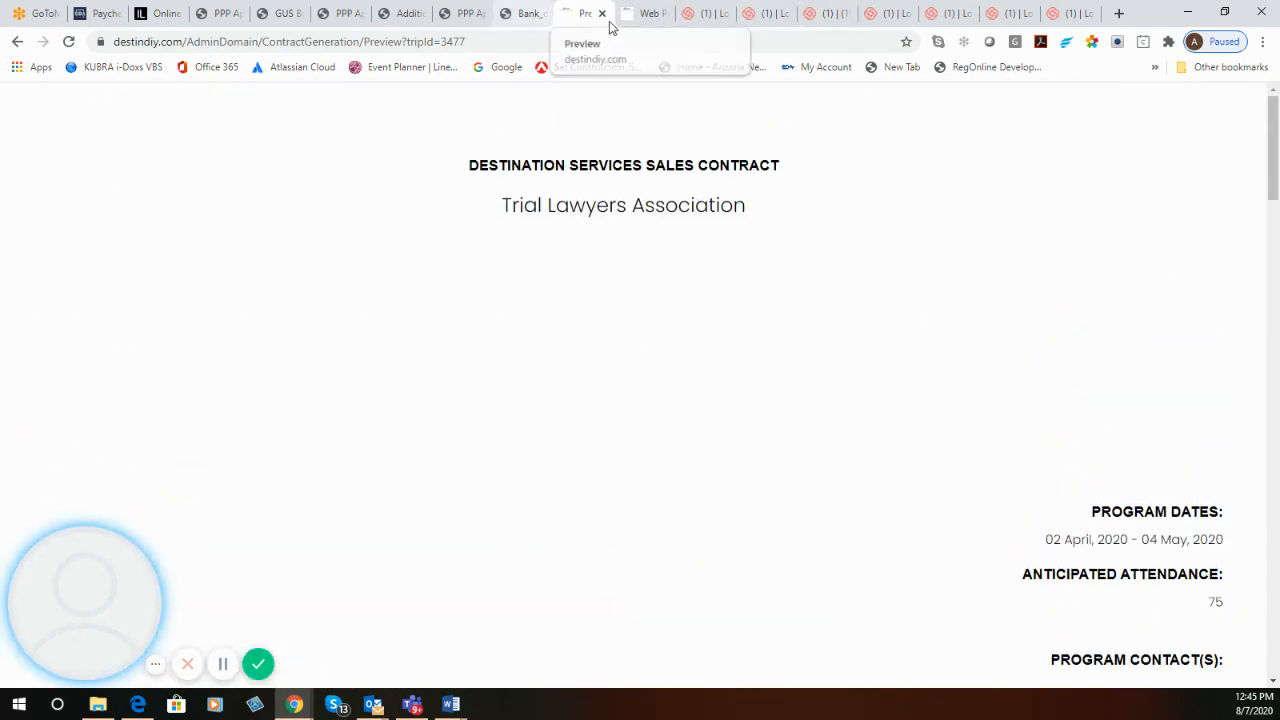
Look back at the Arizona-Sonora Desert Museum details in the web proposal
left_click(534, 17)
left_click(645, 15)
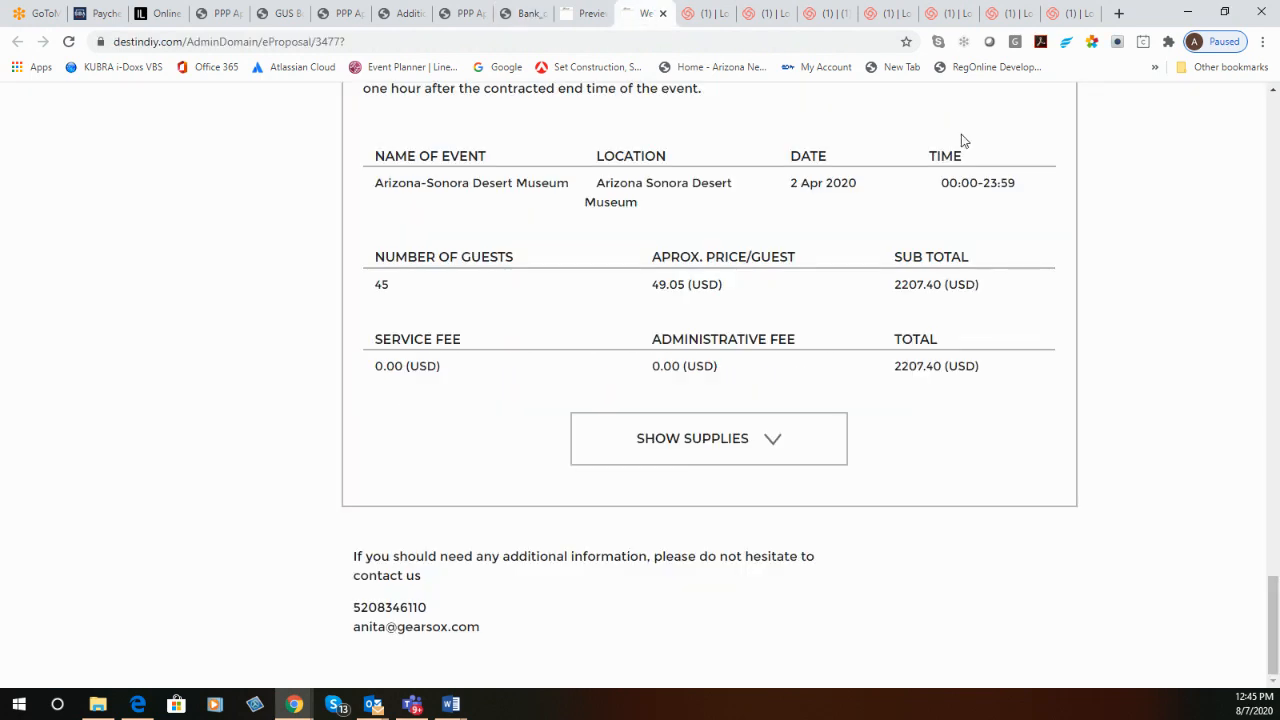
scroll(1052, 330, "up", 5)
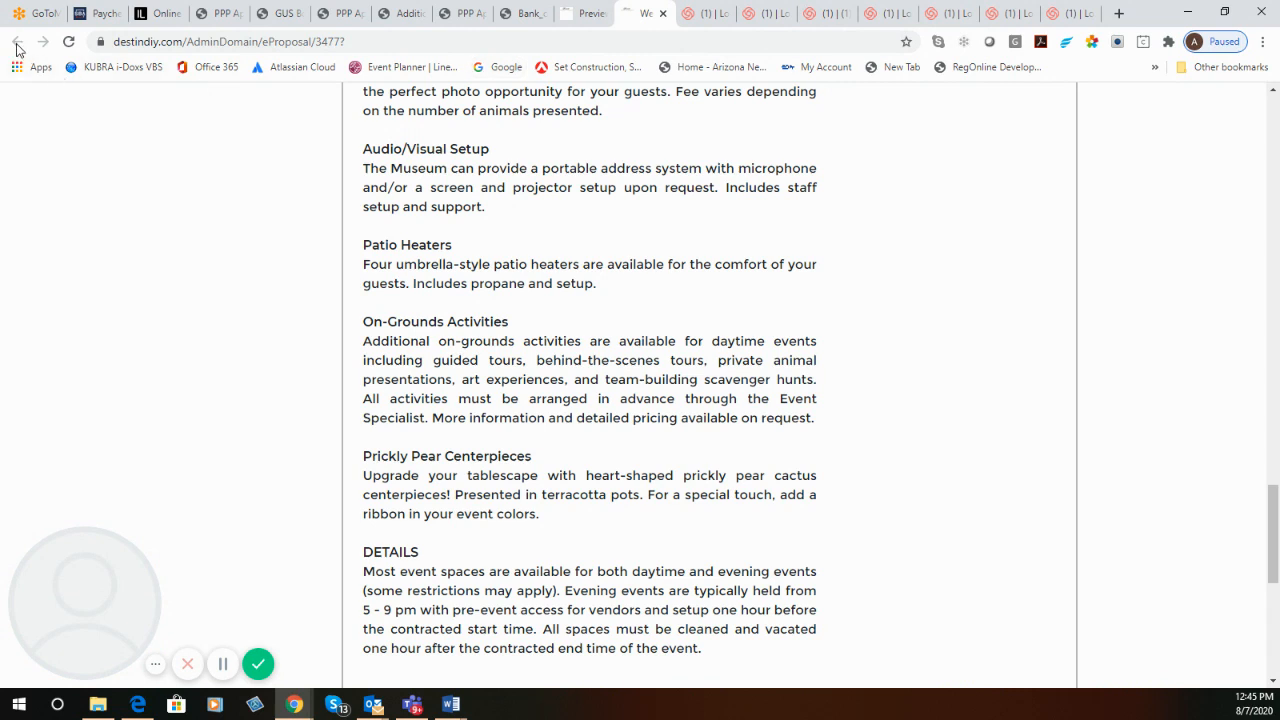
Go back from the contract preview to the contract page and look over its cover and activity sections
left_click(590, 16)
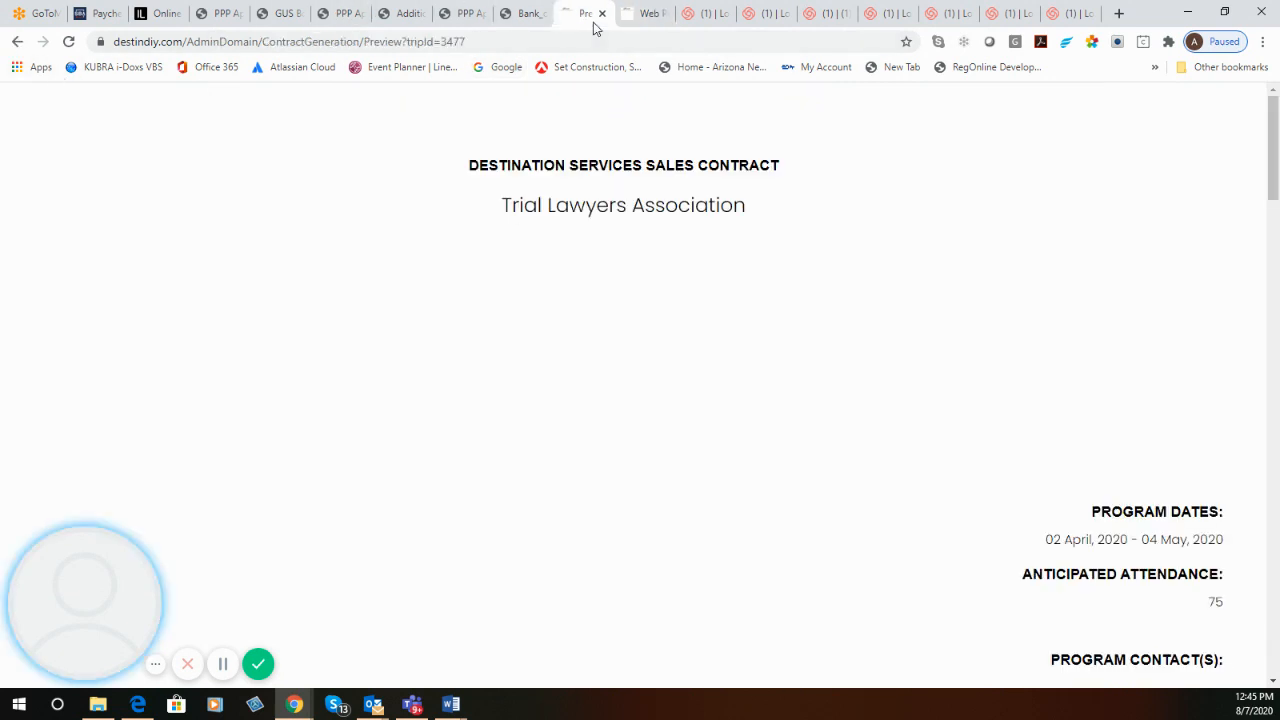
left_click(18, 47)
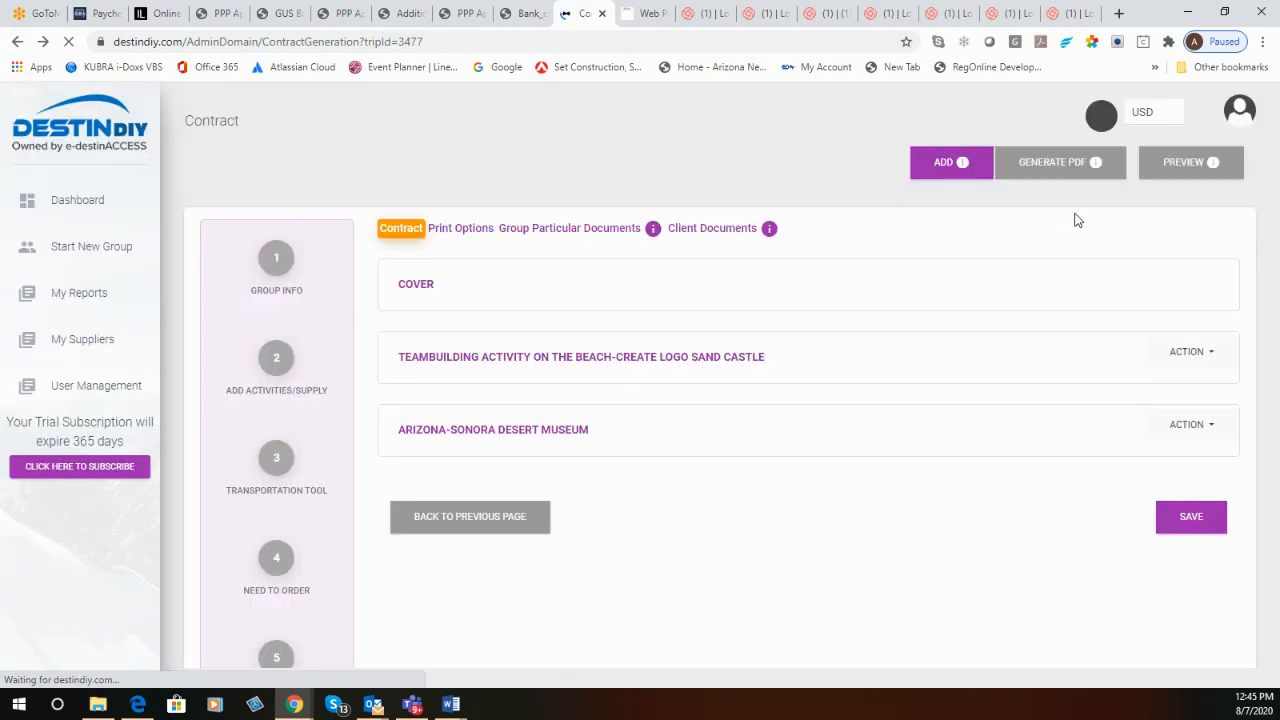
scroll(883, 374, "down", 2)
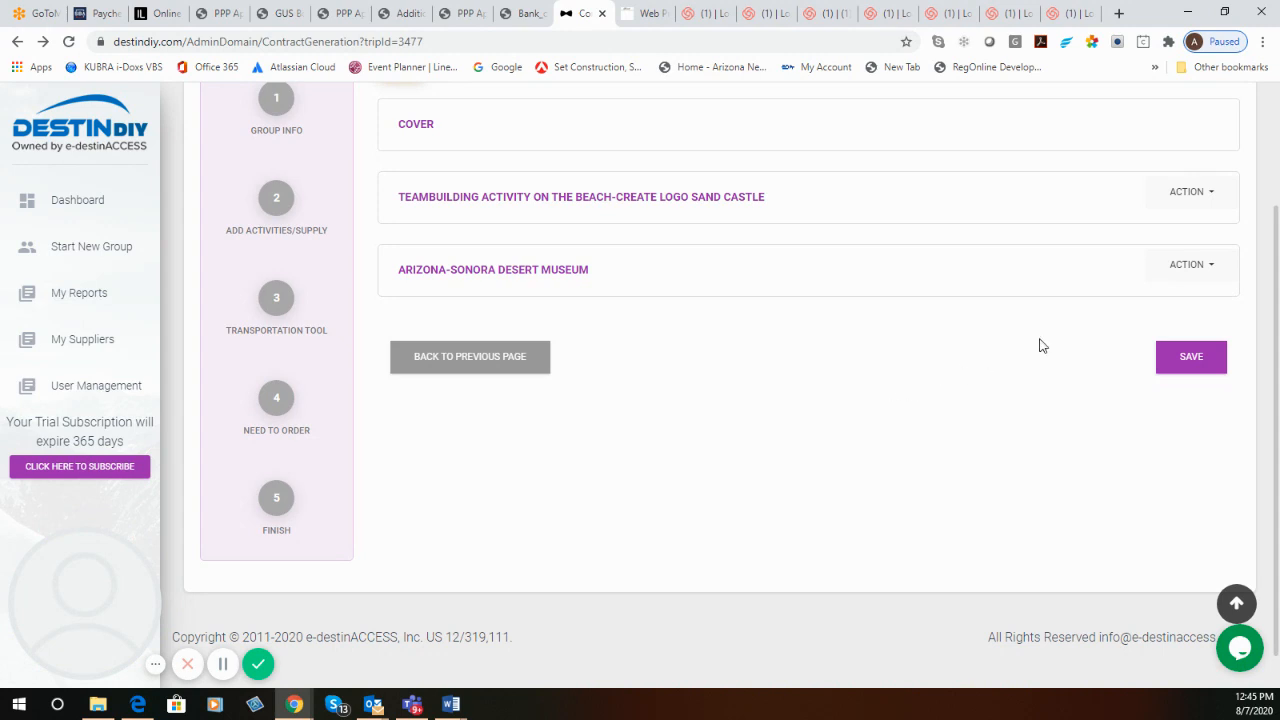
scroll(1036, 346, "up", 1)
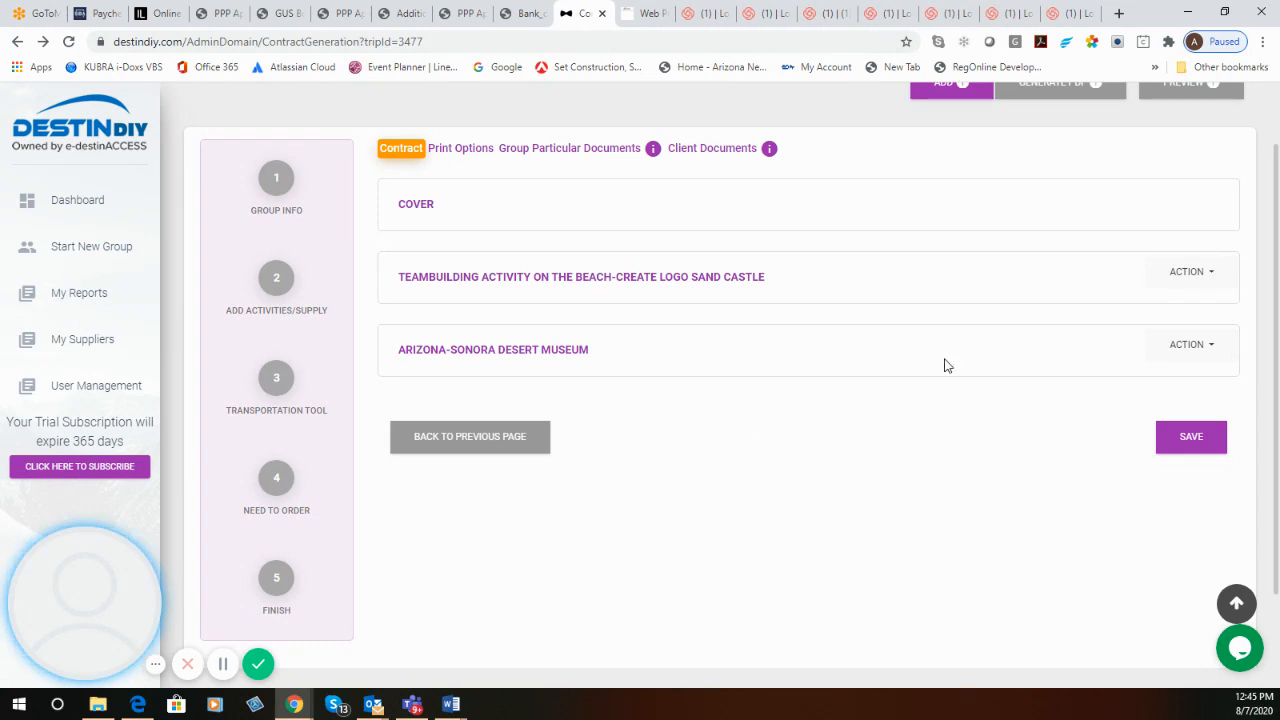
scroll(1106, 331, "up", 1)
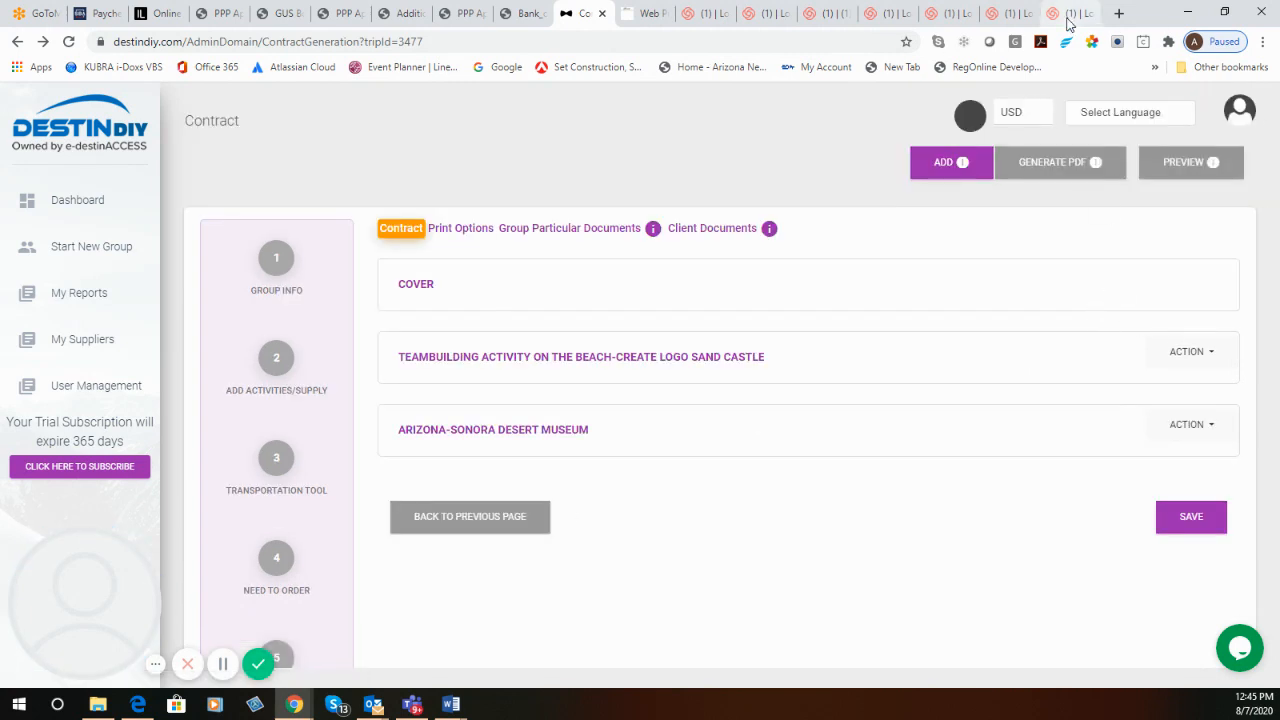